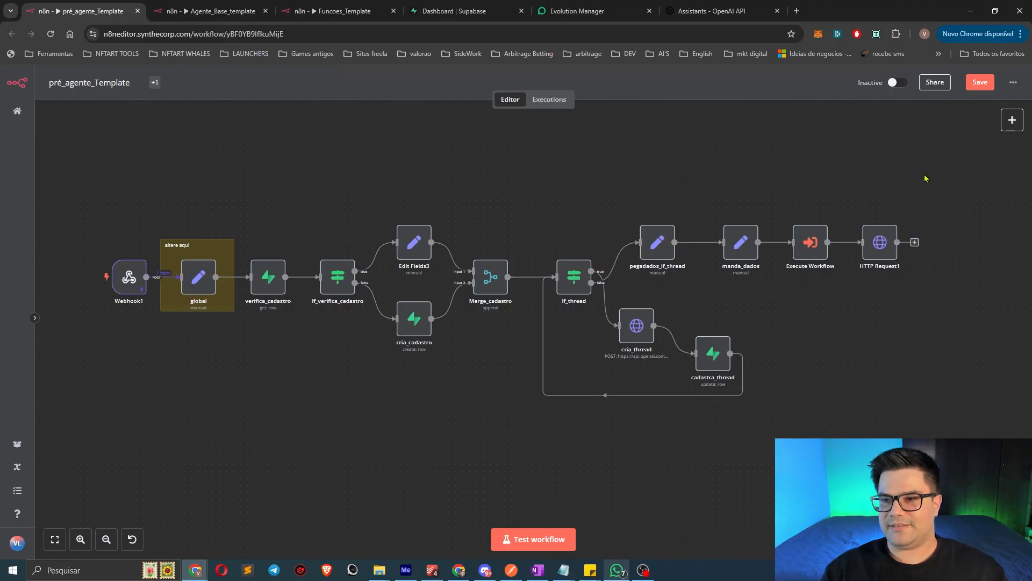
Save the pré_agente_Template workflow.
click(980, 85)
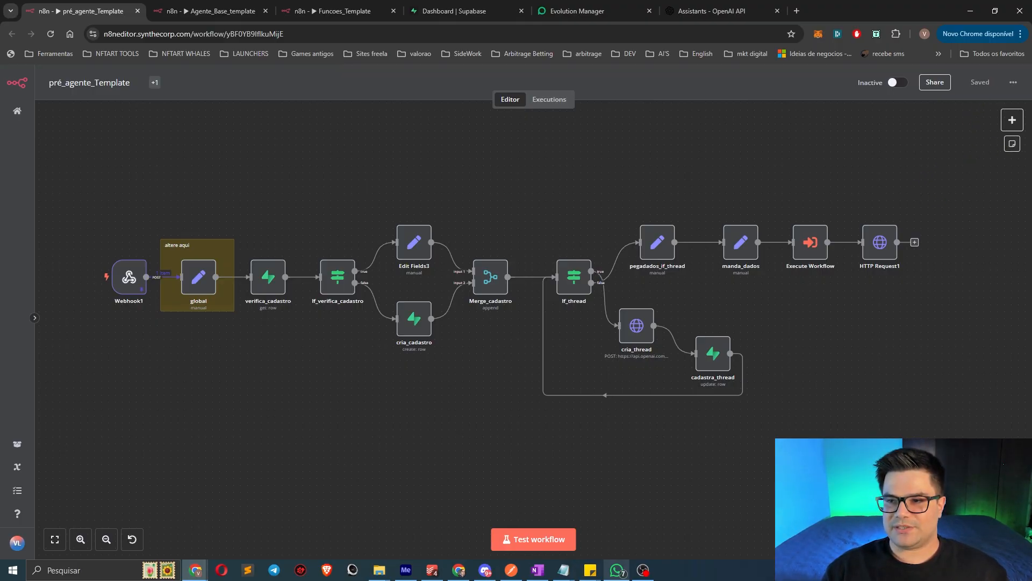
Import Funcoes_Template.json into a new workflow in a separate browser tab and close it without saving.
middle_click(22, 112)
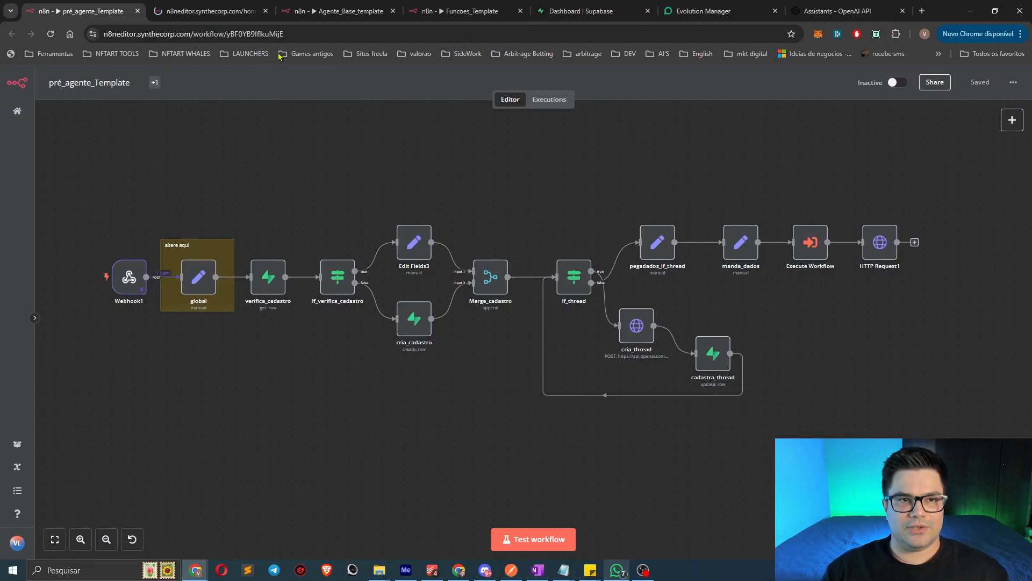
click(204, 15)
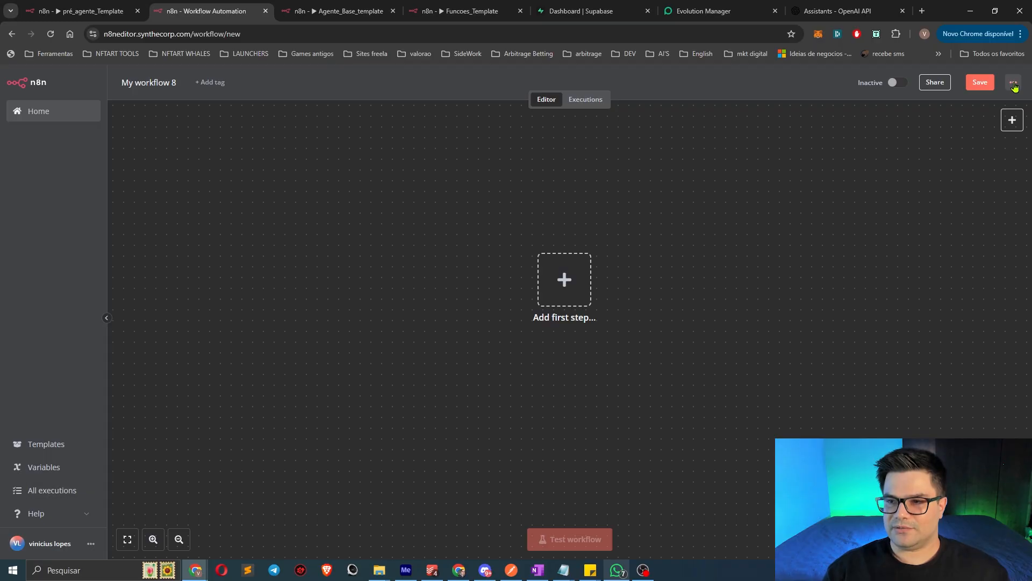
click(1013, 83)
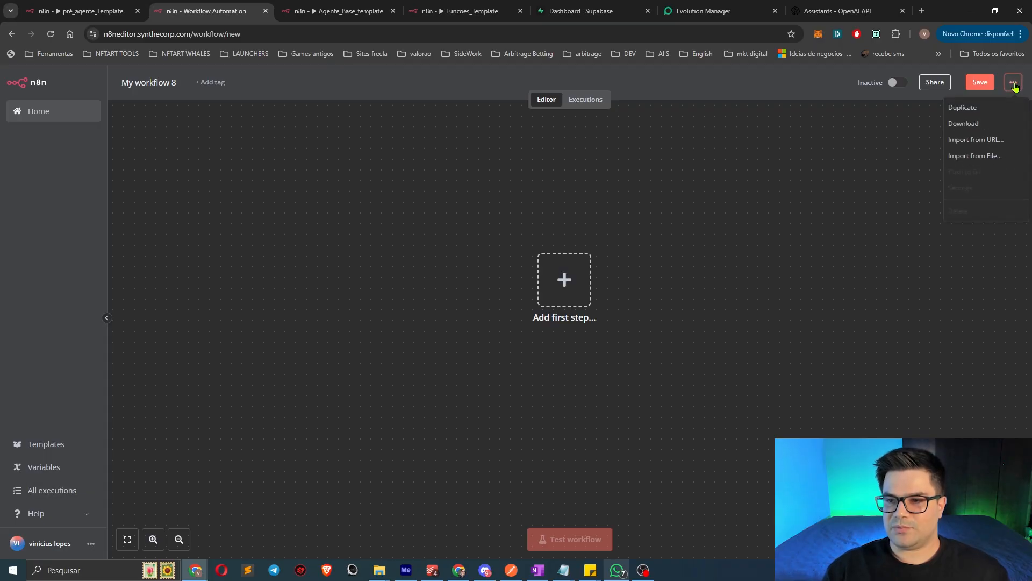
click(982, 162)
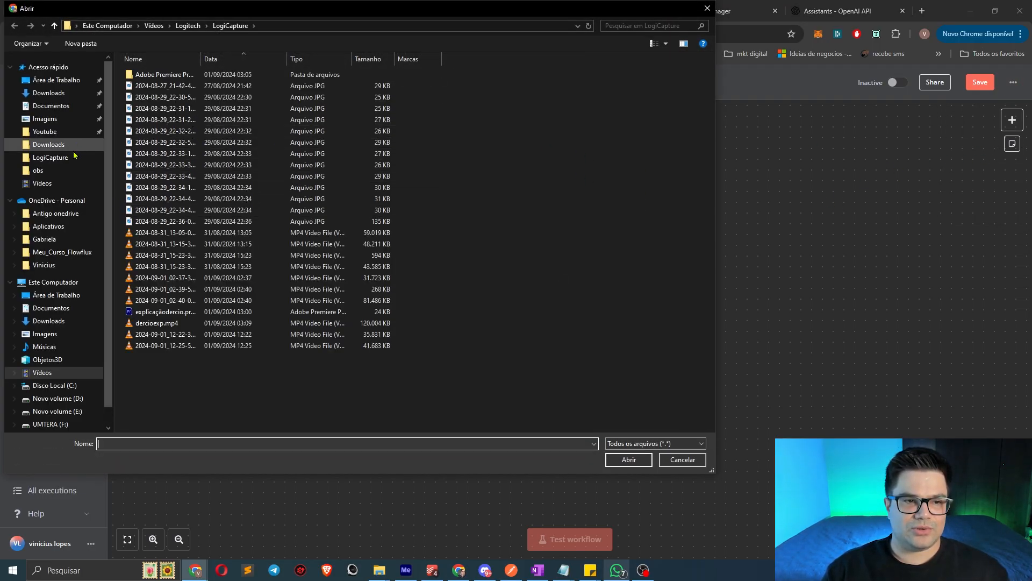
click(51, 321)
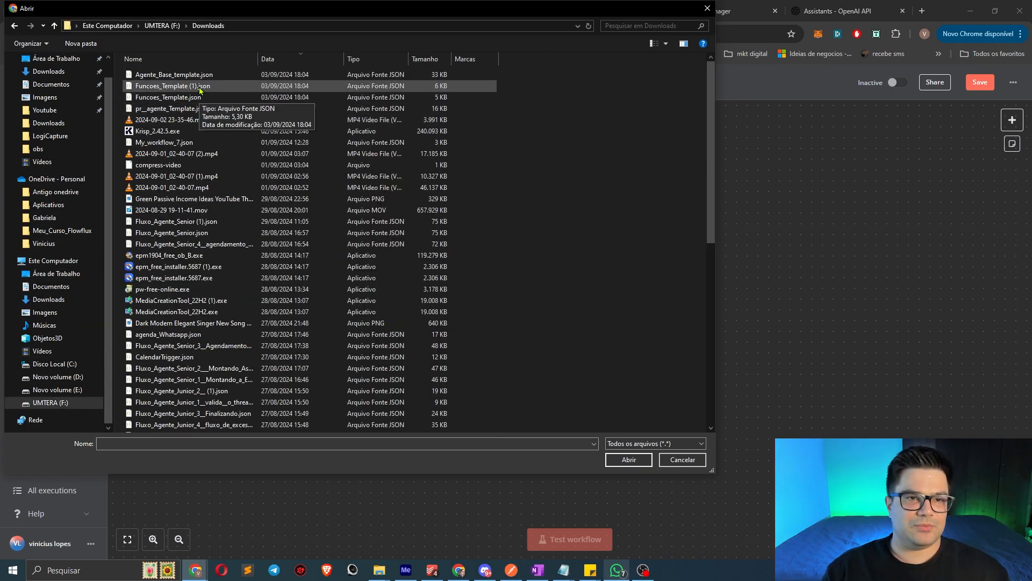
double_click(202, 95)
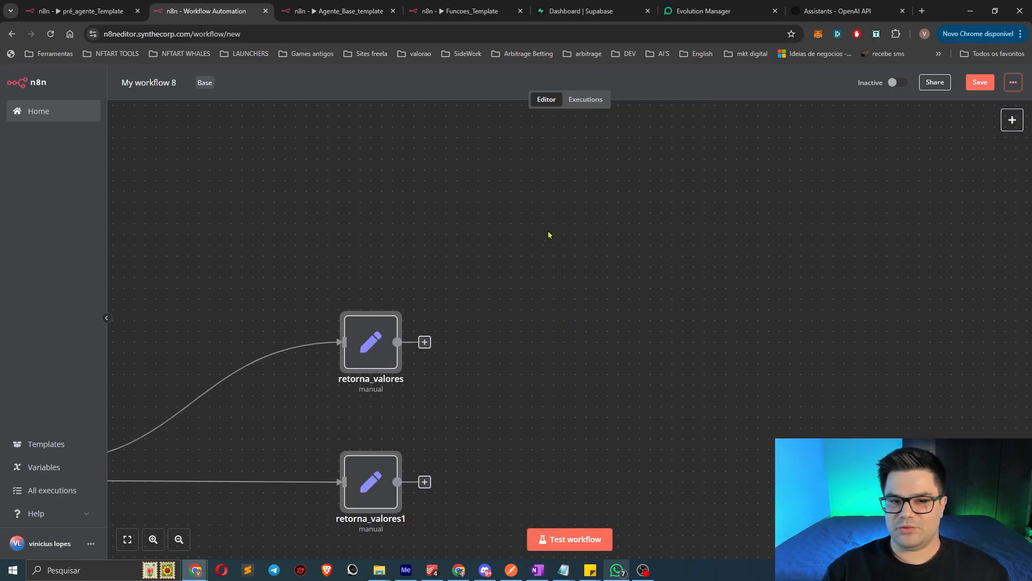
scroll(659, 244, down, 6)
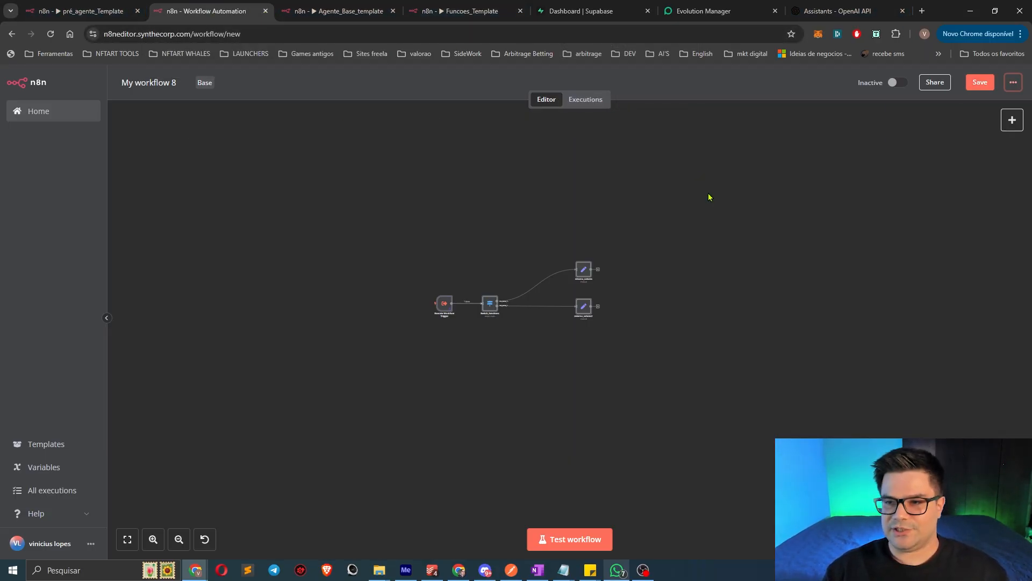
scroll(538, 250, up, 5)
click(266, 11)
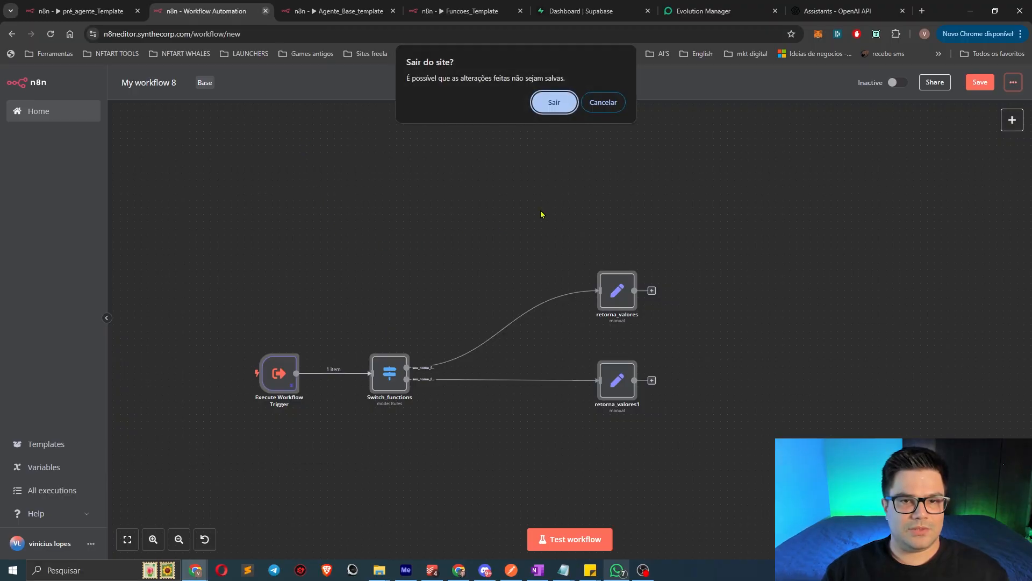
click(554, 102)
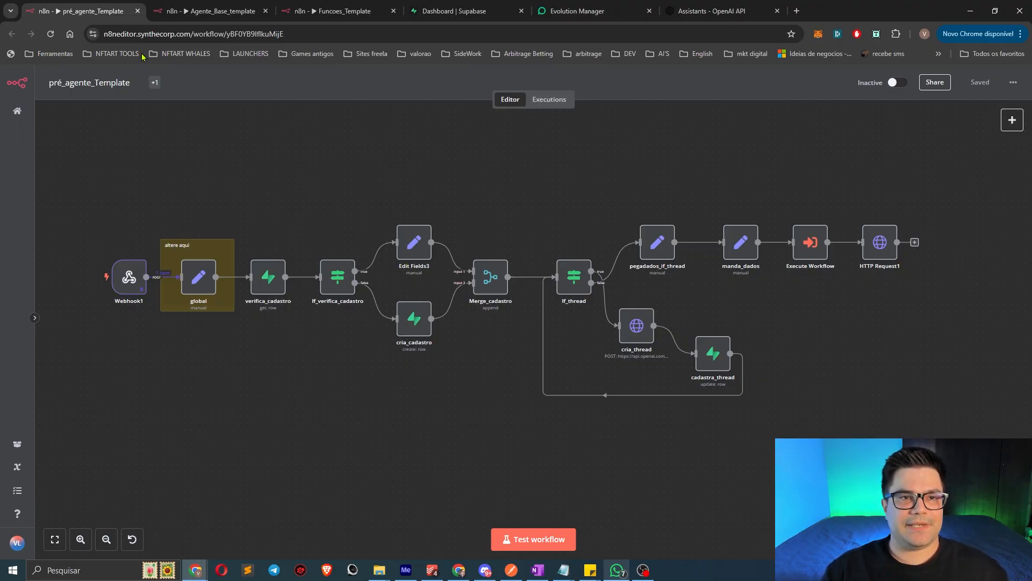
Examine the workflow IDs in the web addresses of pré_agente_Template, Agente_Base_template and Funcoes_Template.
drag(226, 34, 285, 35)
key(ctrl+Tab)
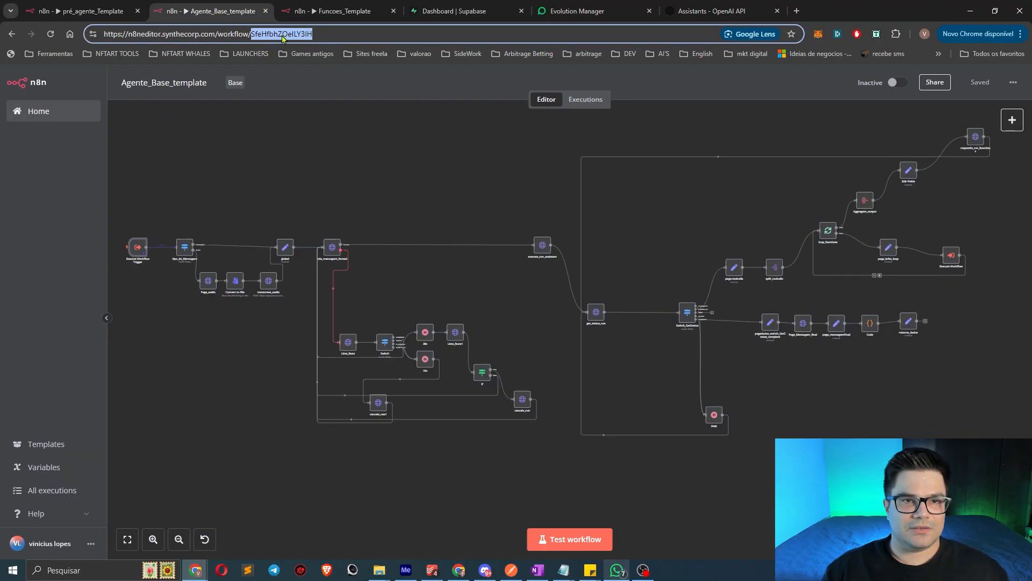
key(ctrl+Tab)
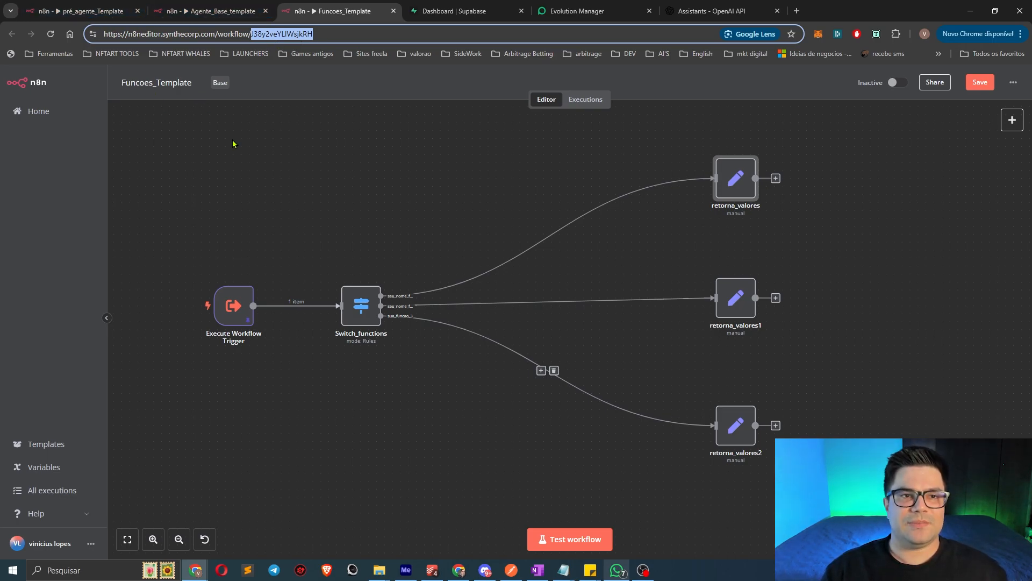
click(214, 11)
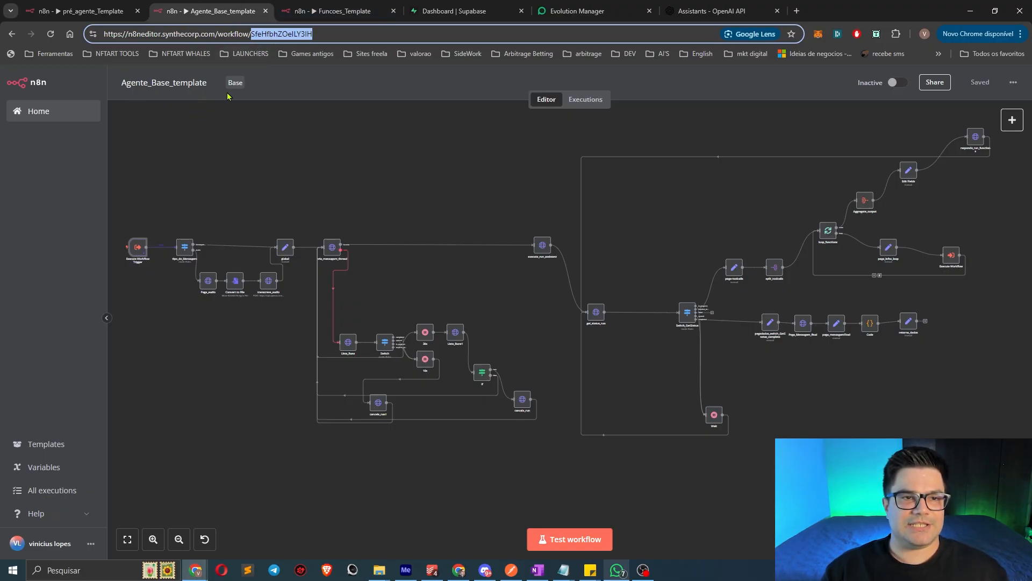
click(129, 11)
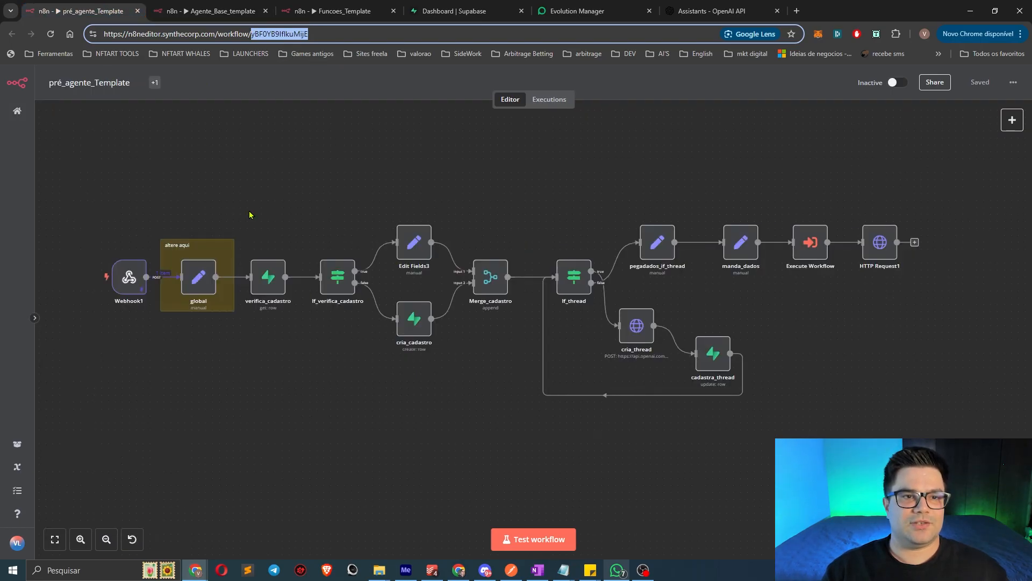
In the global node of pré_agente_Template, set agent_workflow_id to the workflow ID from Agente_Base_template's address.
click(203, 285)
double_click(202, 284)
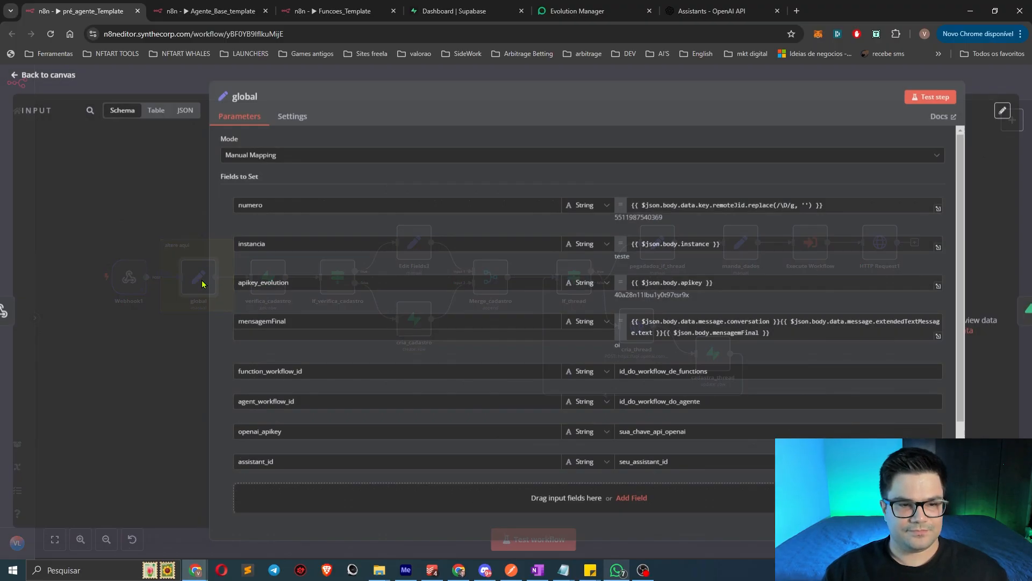
scroll(501, 354, down, 1)
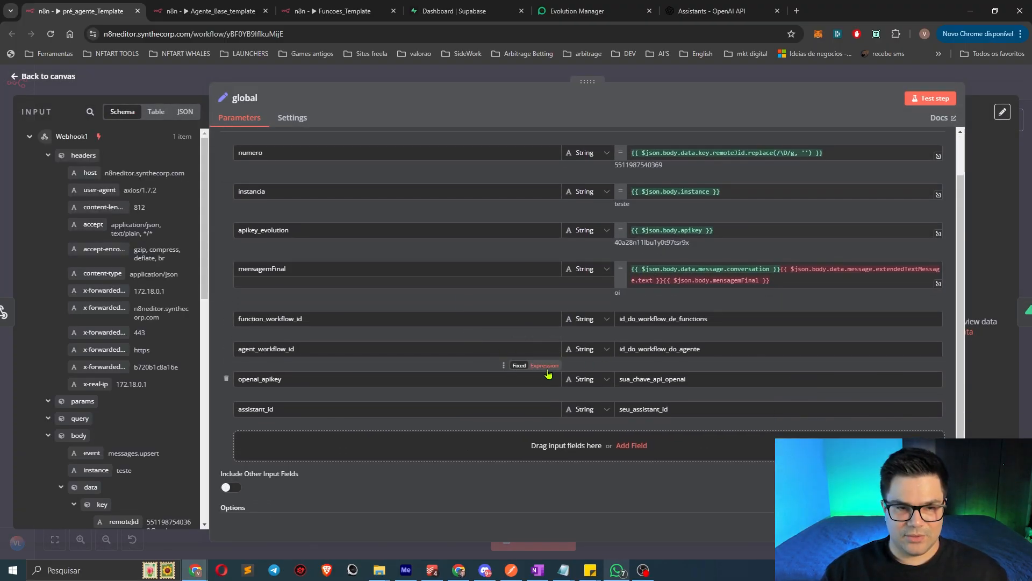
click(209, 10)
click(100, 13)
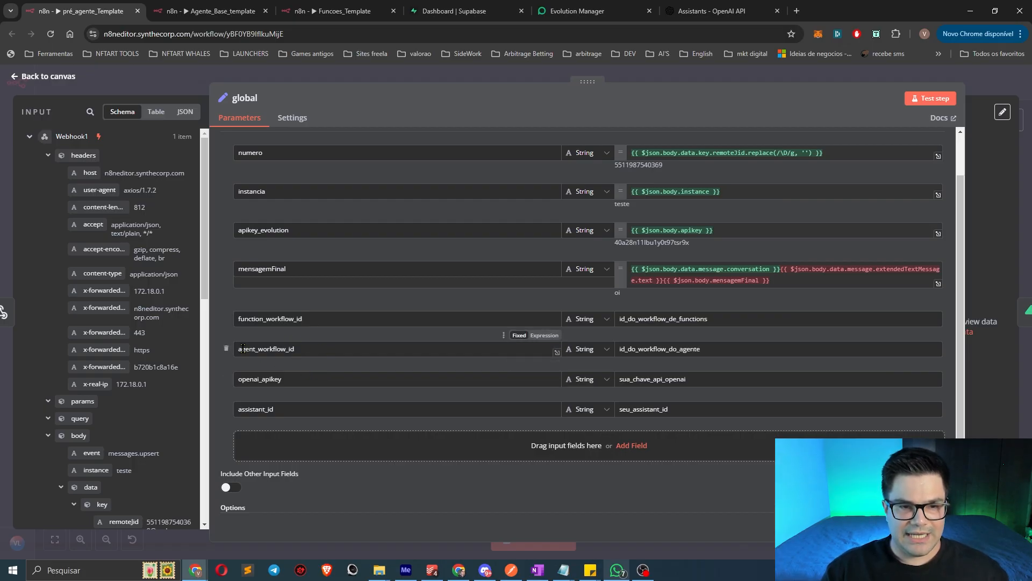
drag(696, 349, 556, 350)
text(SfeHfbhZOelLY3IH)
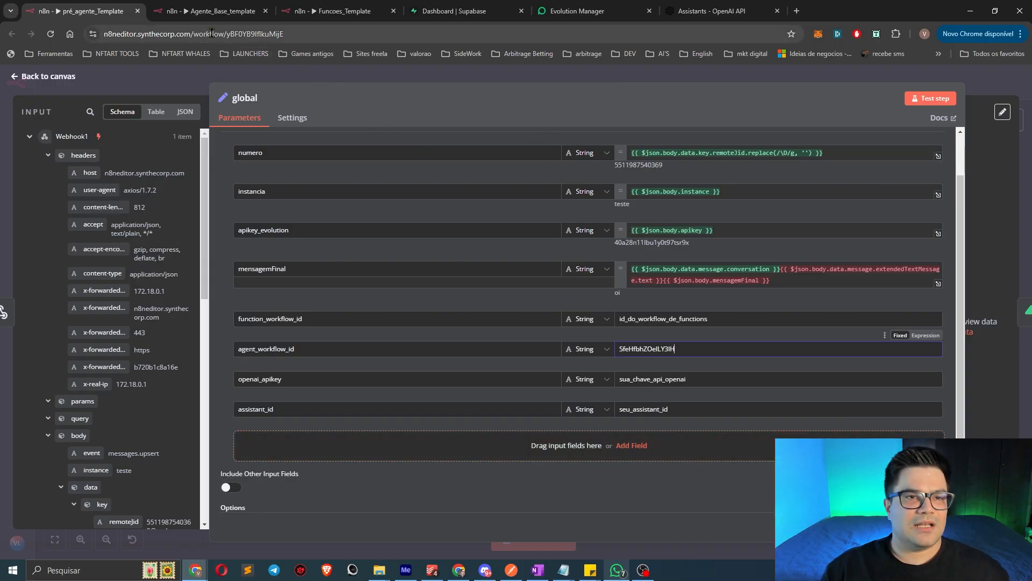
Set function_workflow_id in the global node to the workflow ID from Funcoes_Template's address.
click(310, 11)
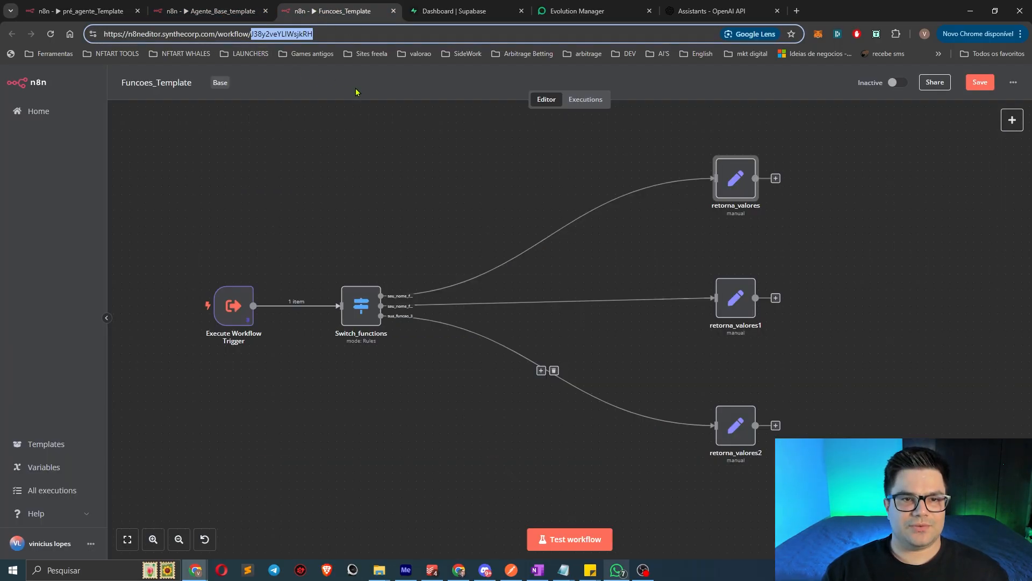
click(76, 11)
drag(715, 321, 554, 321)
text(J38y2veYLlWsjkRH)
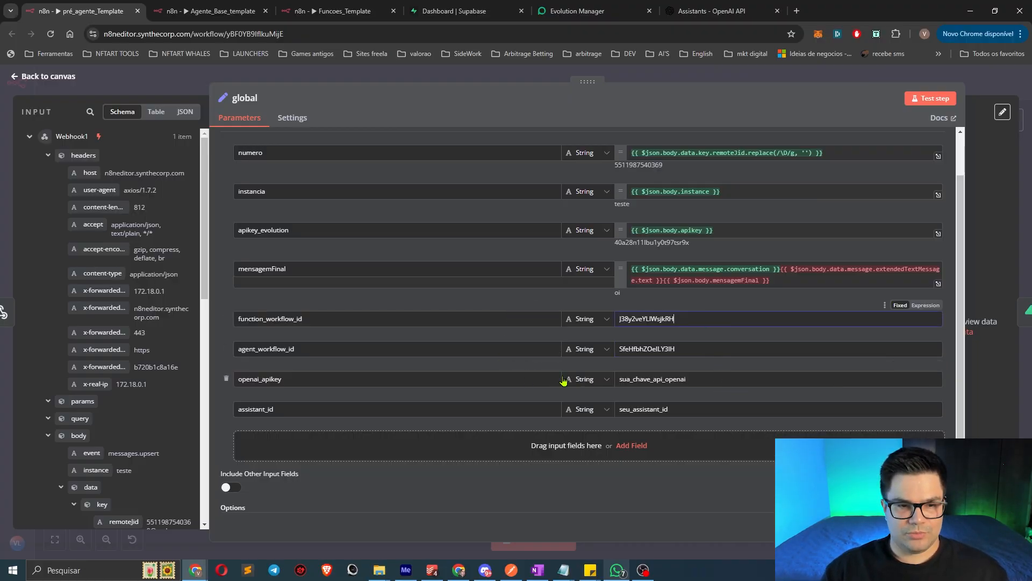
Locate the openai_apikey value in the global node and open the project's API keys page on the OpenAI platform.
drag(620, 379, 722, 377)
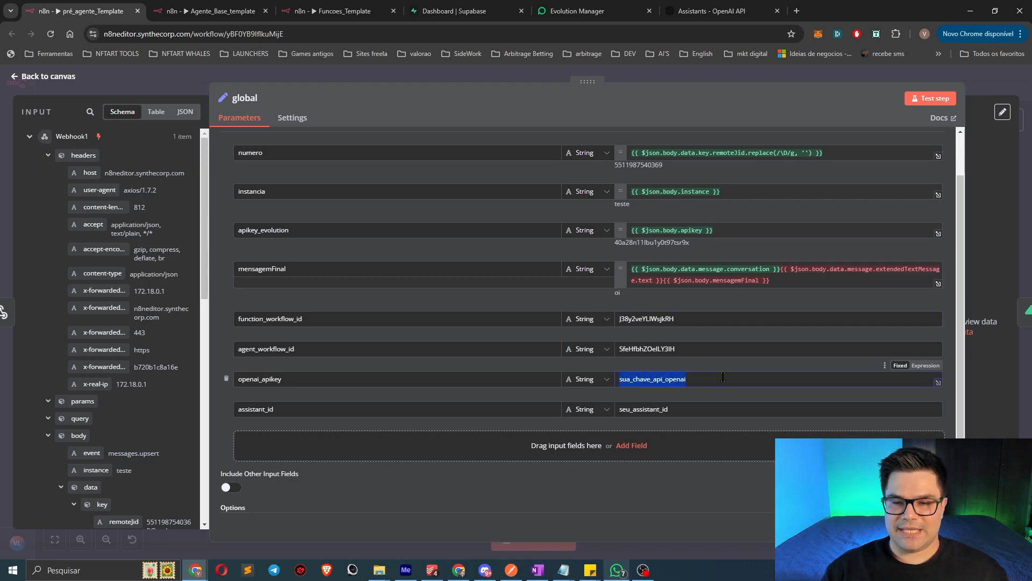
click(693, 7)
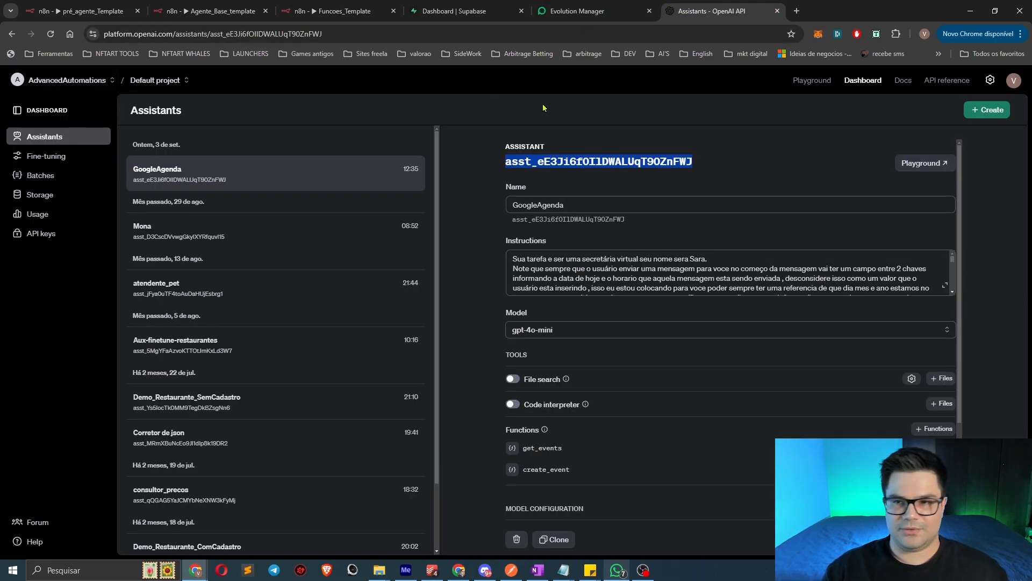
click(835, 123)
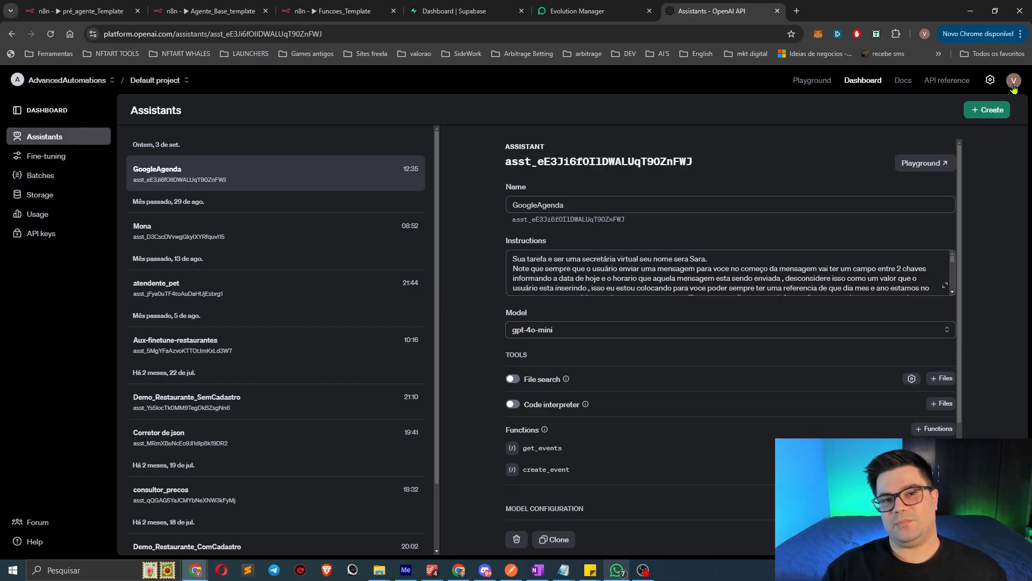
click(940, 91)
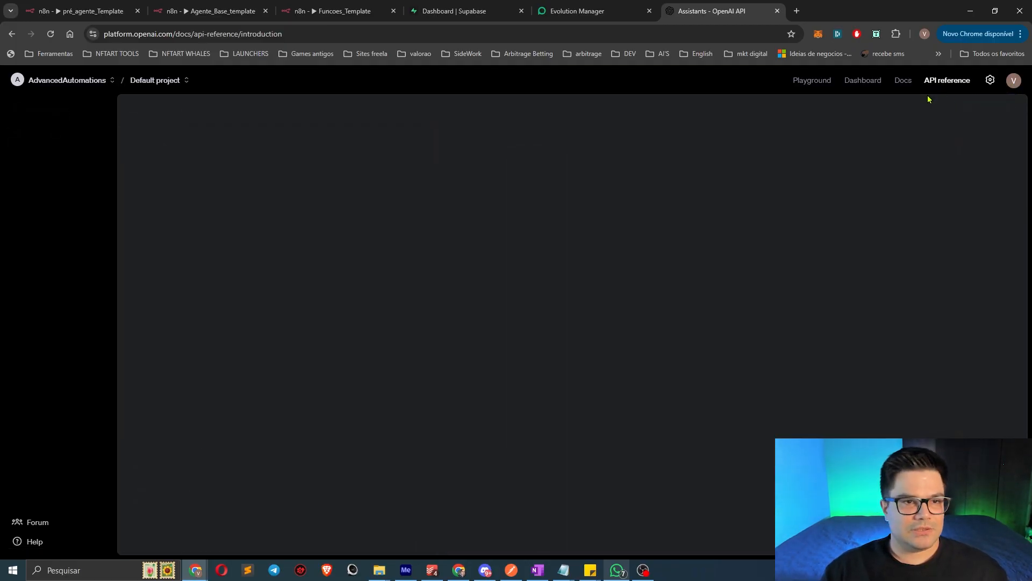
click(860, 84)
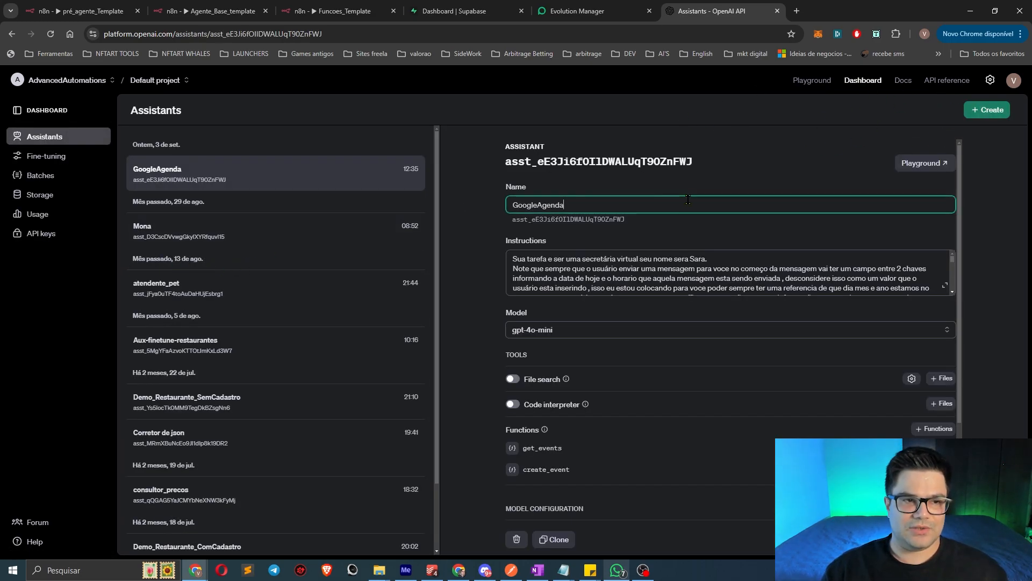
click(1013, 83)
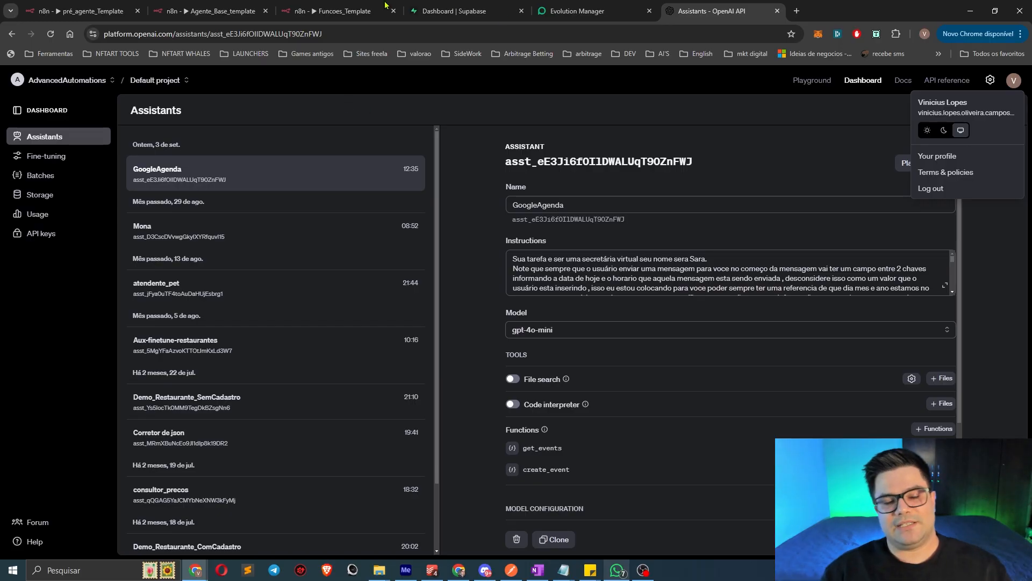
click(42, 234)
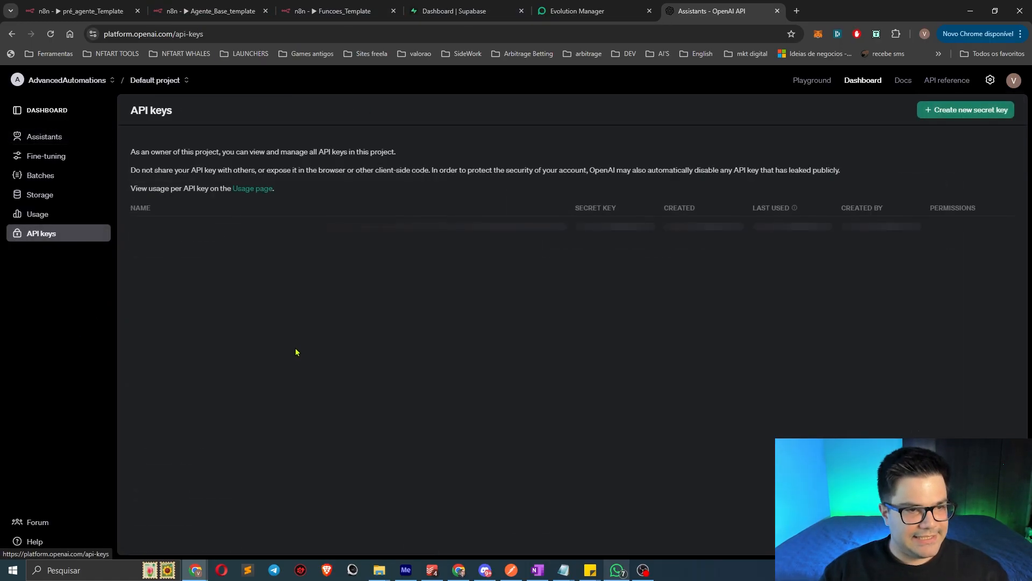
Start a new secret key for the Default project with a placeholder name and cancel its creation.
click(965, 110)
text(hsgadfha)
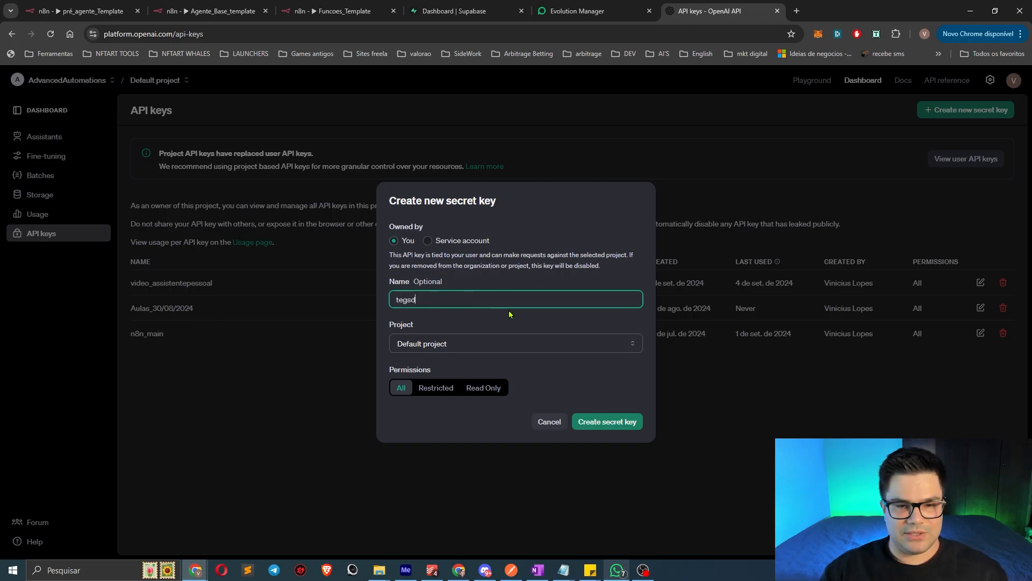
click(561, 419)
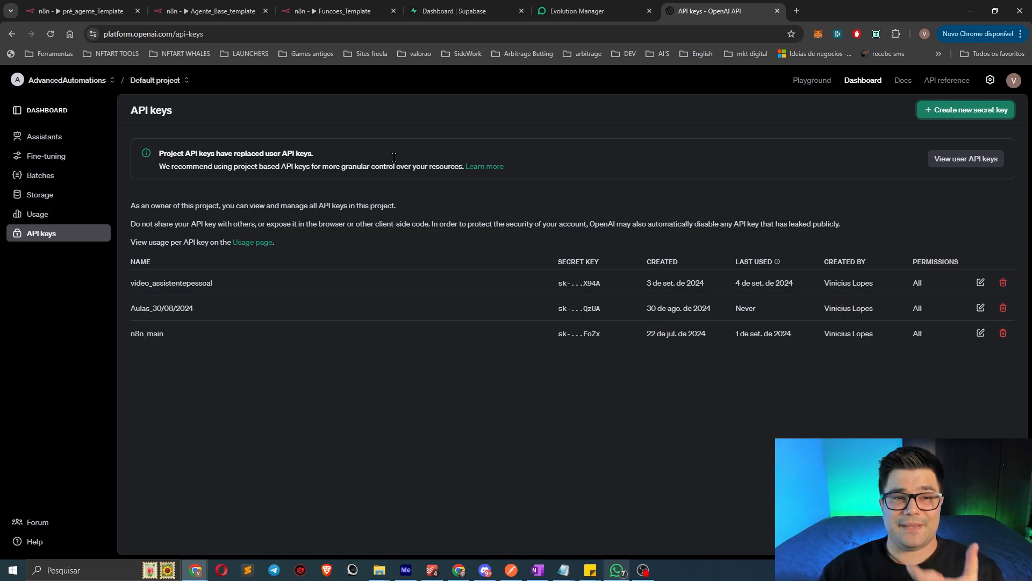
Return to the global node in n8n and examine the openai_apikey and assistant_id values that need replacing.
click(81, 11)
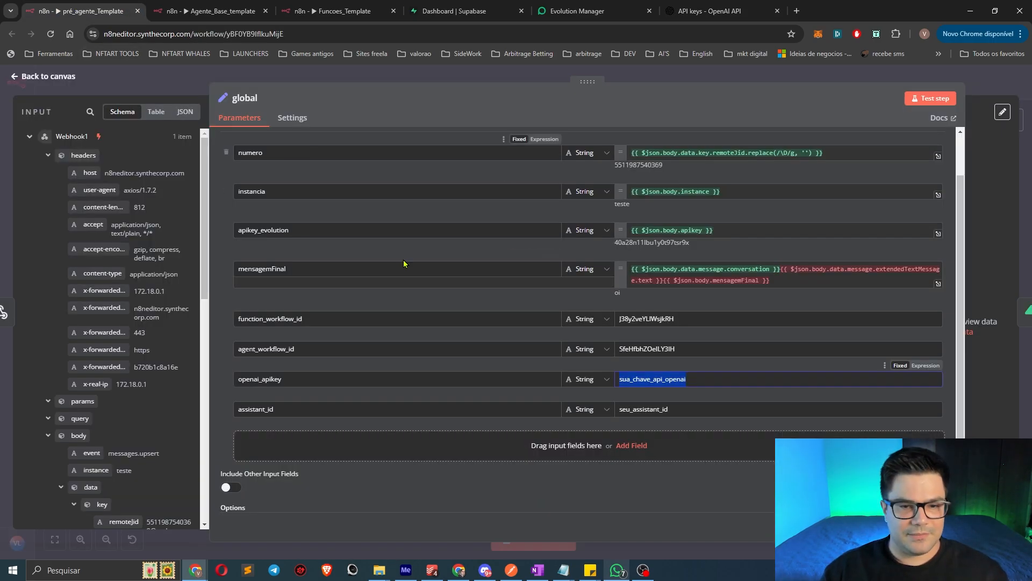
click(679, 379)
double_click(699, 378)
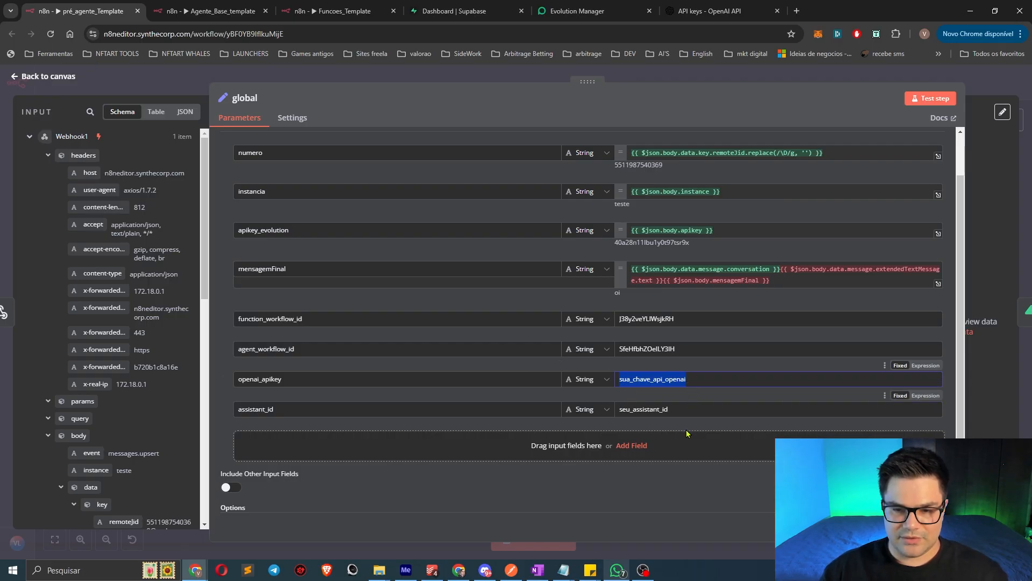
click(685, 413)
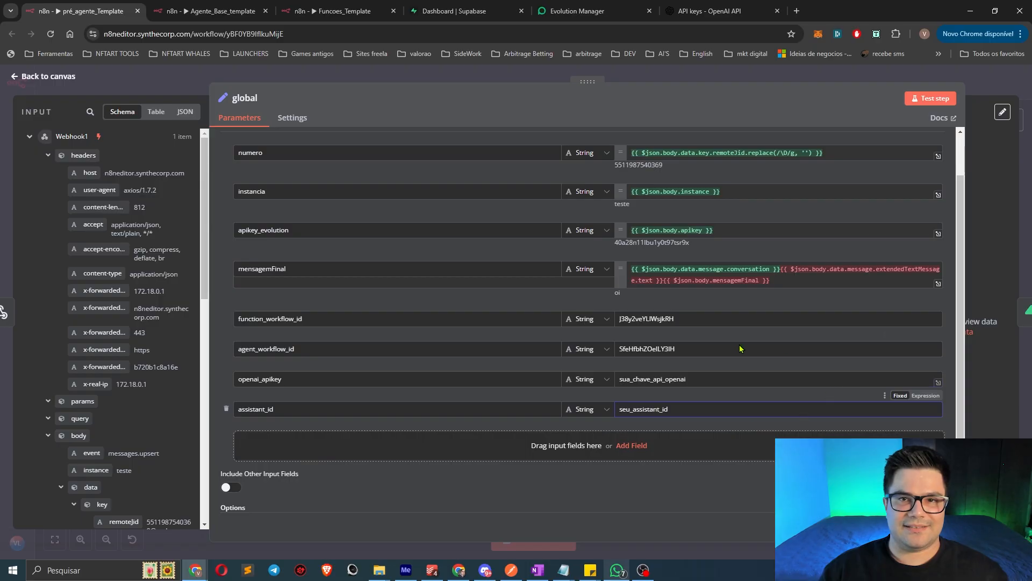
Open the Assistants page on the OpenAI platform and copy the ID of the GoogleAgenda assistant.
click(685, 12)
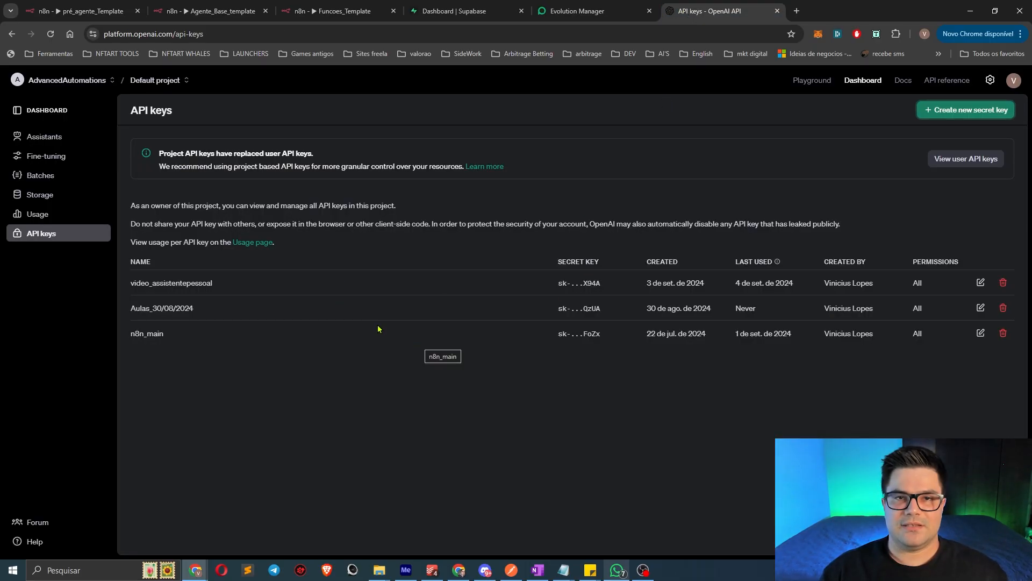
click(55, 137)
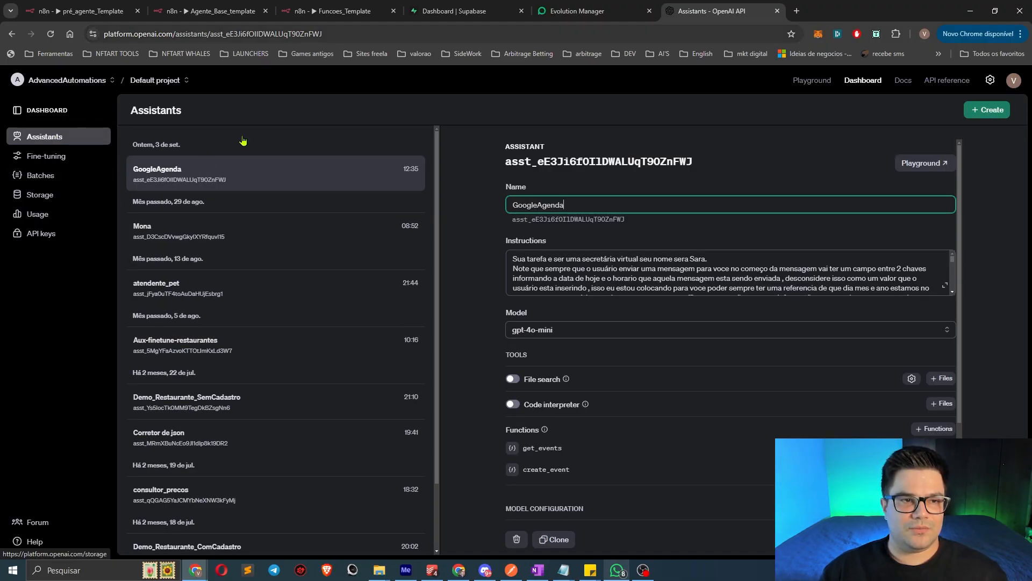
click(187, 172)
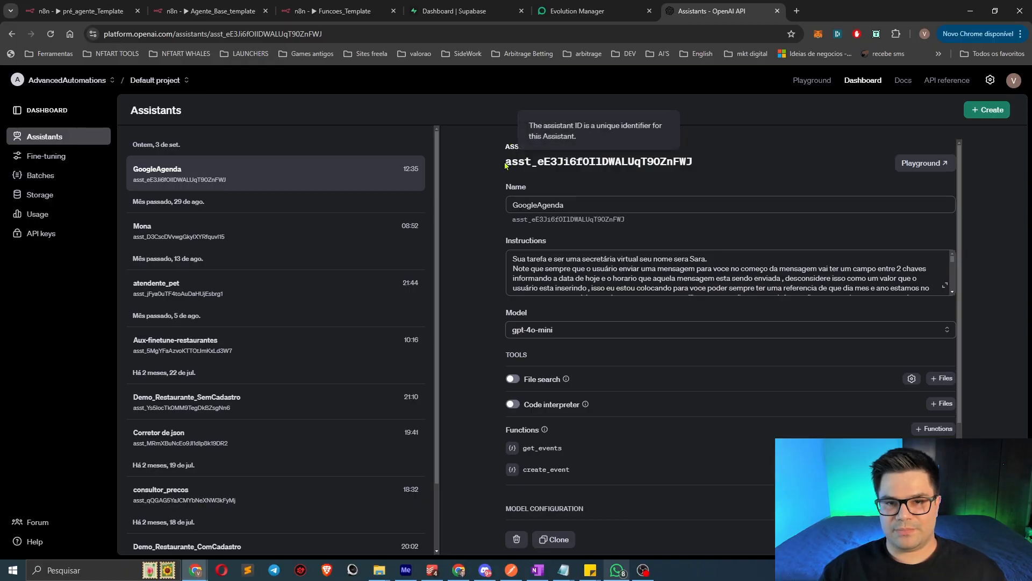
drag(570, 163, 699, 168)
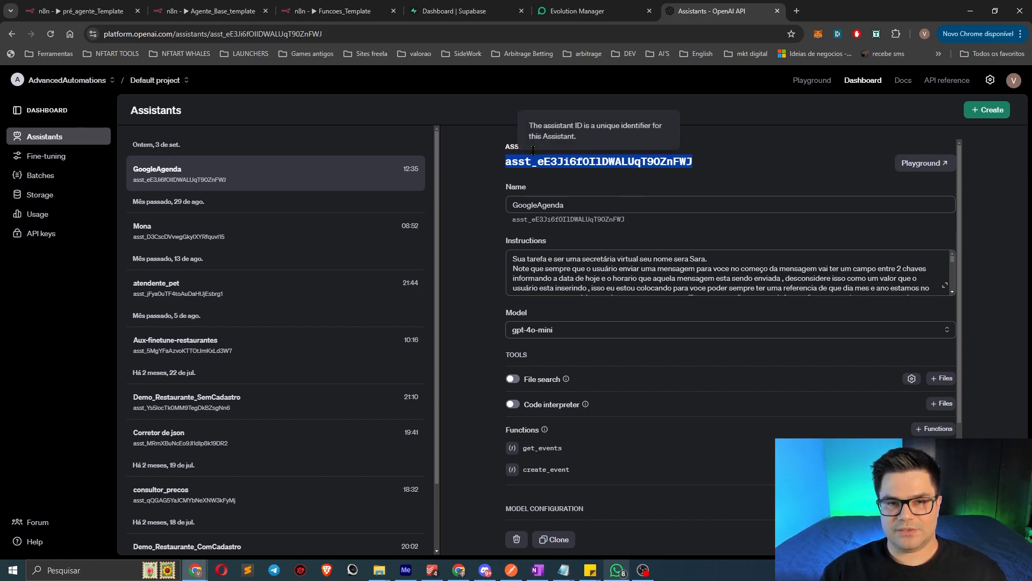
Try replacing the assistant_id value in n8n's global node with the copied GoogleAgenda assistant ID, and undo the replacement.
click(79, 10)
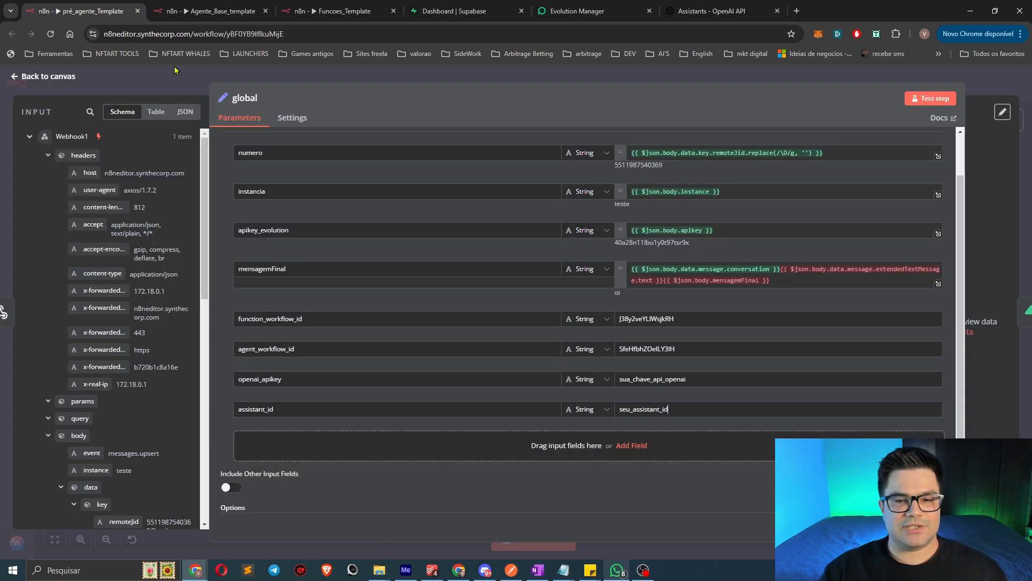
double_click(678, 412)
text(asst_eE3Ji6fOIlDWALUqT90ZnFW)
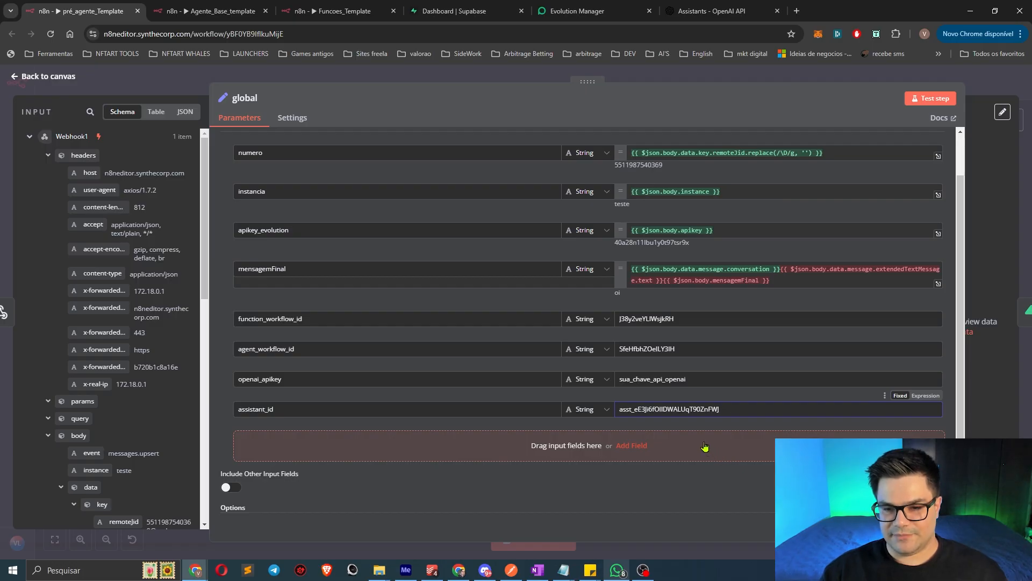
key(ctrl+z)
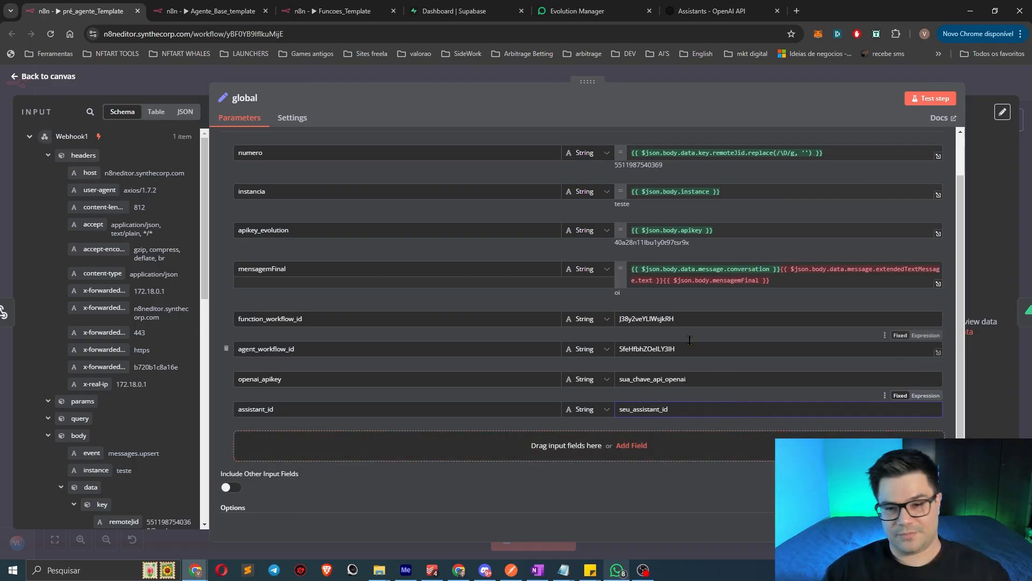
Close the global node and examine the verifica_cadastro, If_verifica_cadastro and cria_cadastro nodes on the pré_agente_Template canvas.
scroll(865, 306, up, 1)
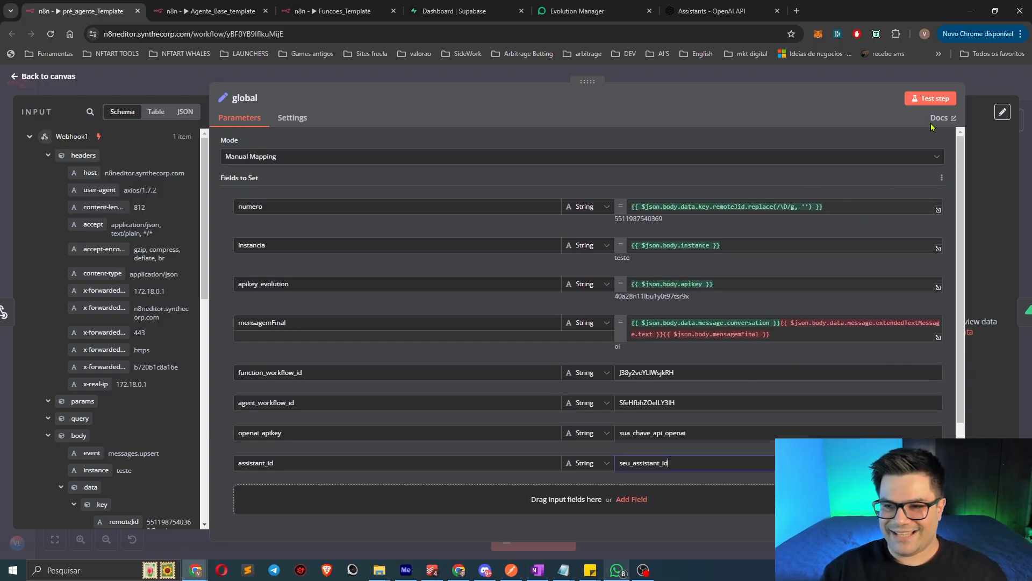
click(984, 84)
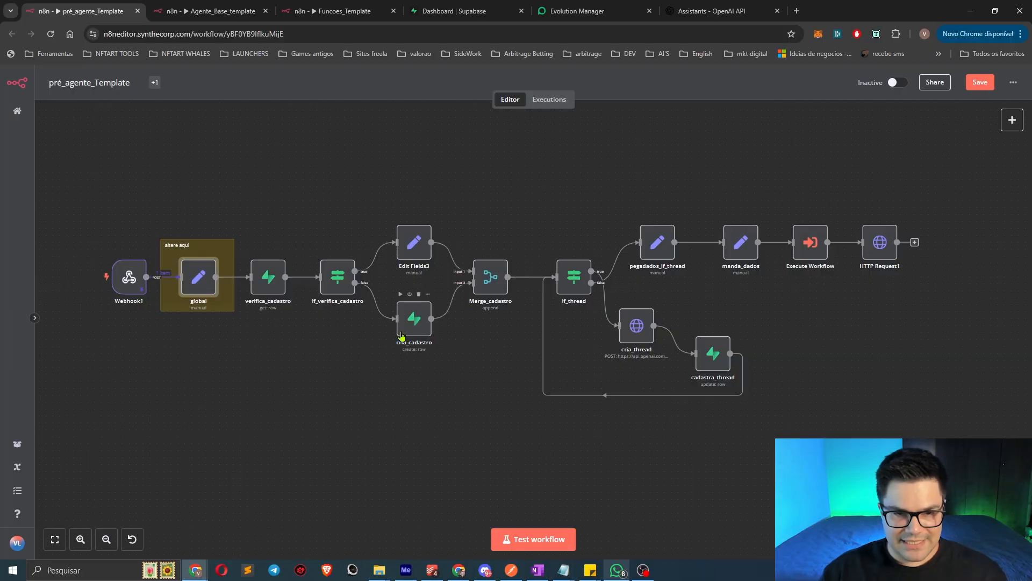
drag(305, 218, 306, 218)
drag(378, 364, 445, 290)
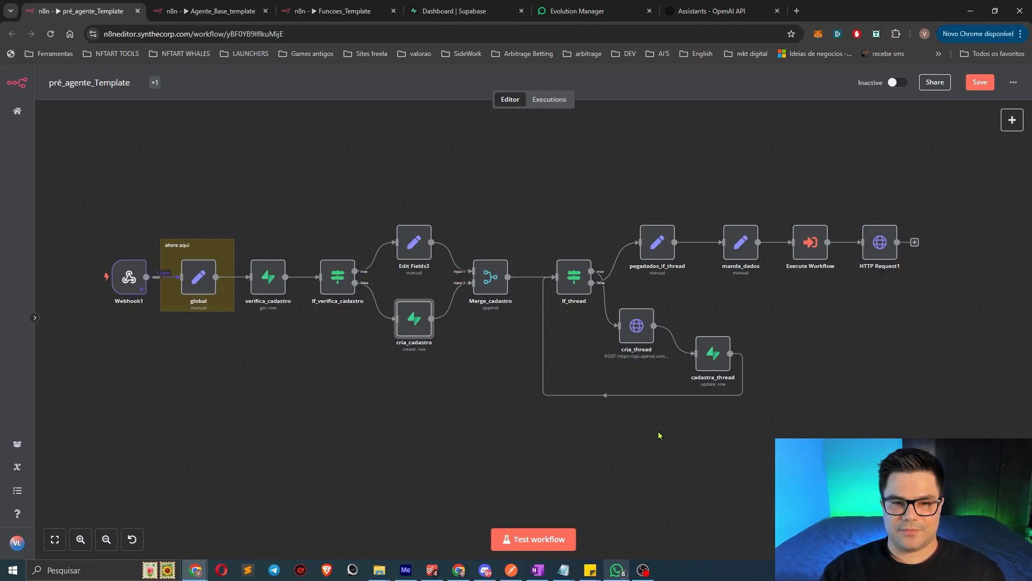
drag(237, 321, 307, 212)
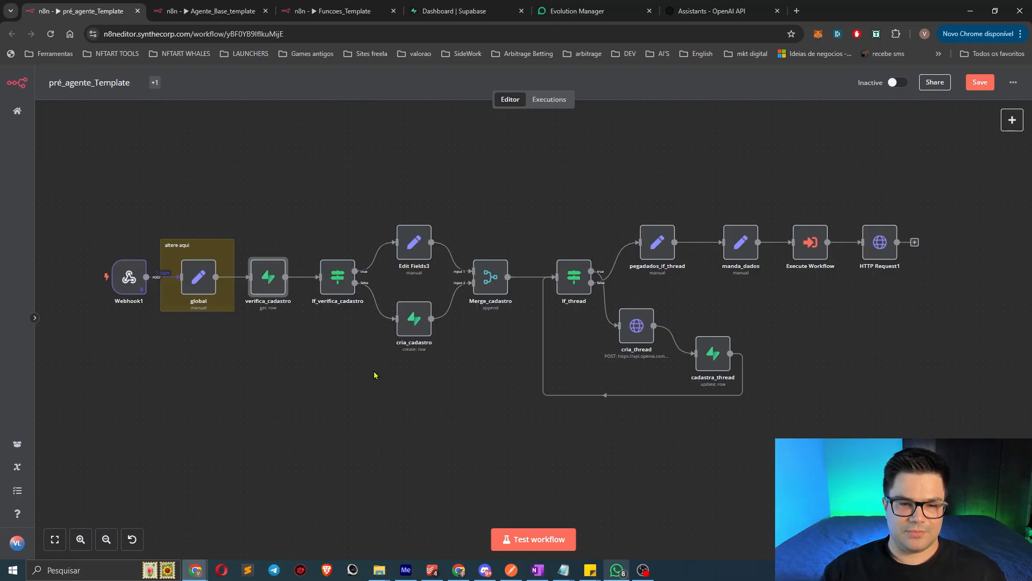
click(313, 360)
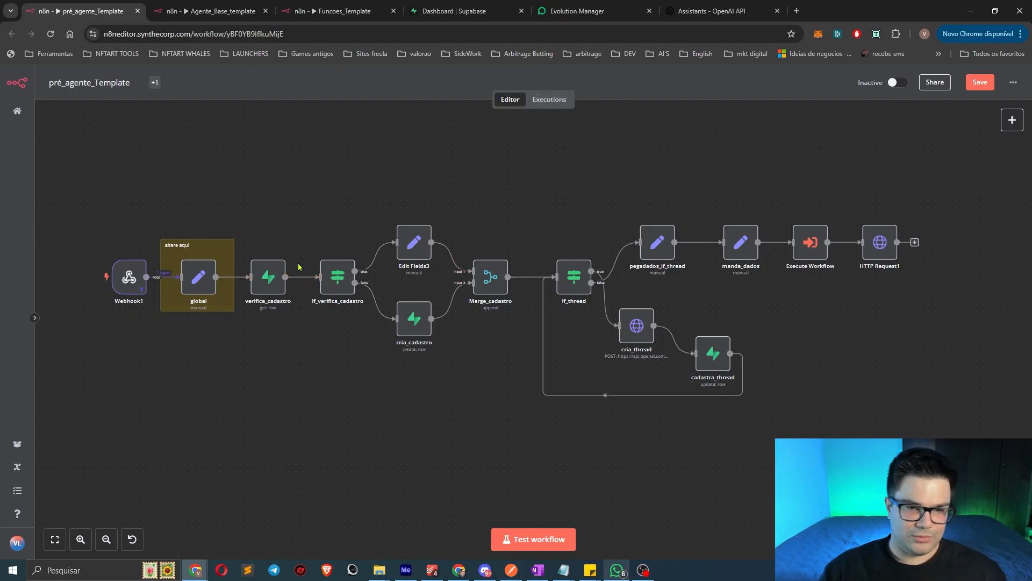
drag(374, 366, 442, 297)
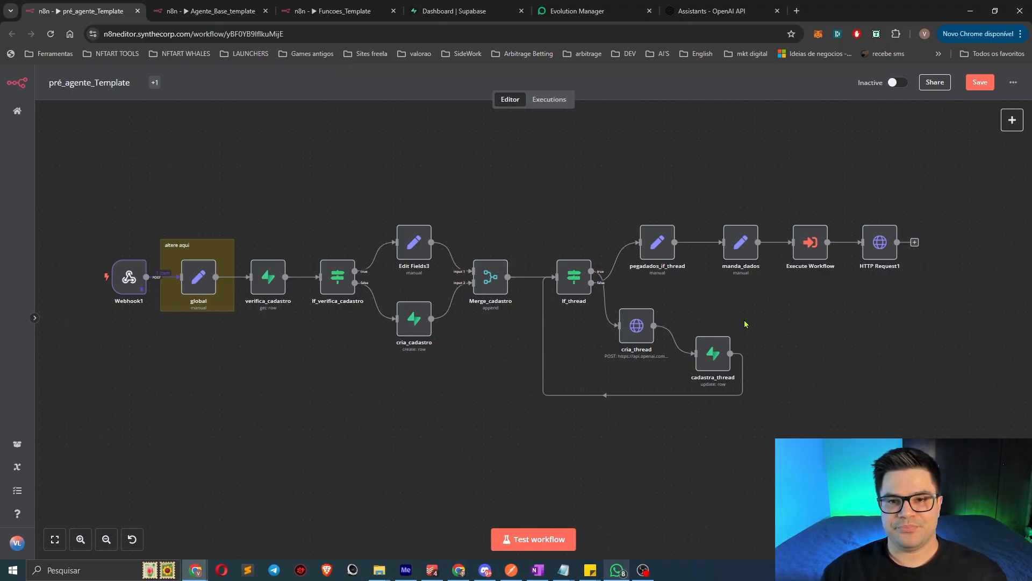
Open the GoogleAgenda assistant in the OpenAI Playground, send it the message "ola" and examine the resulting thread.
click(709, 10)
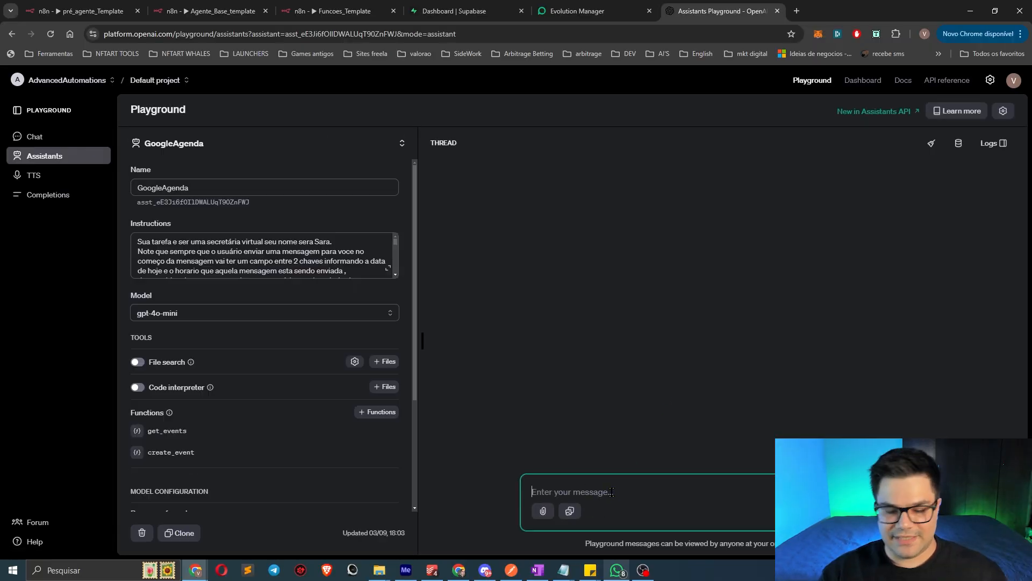
text(ola)
key(Return)
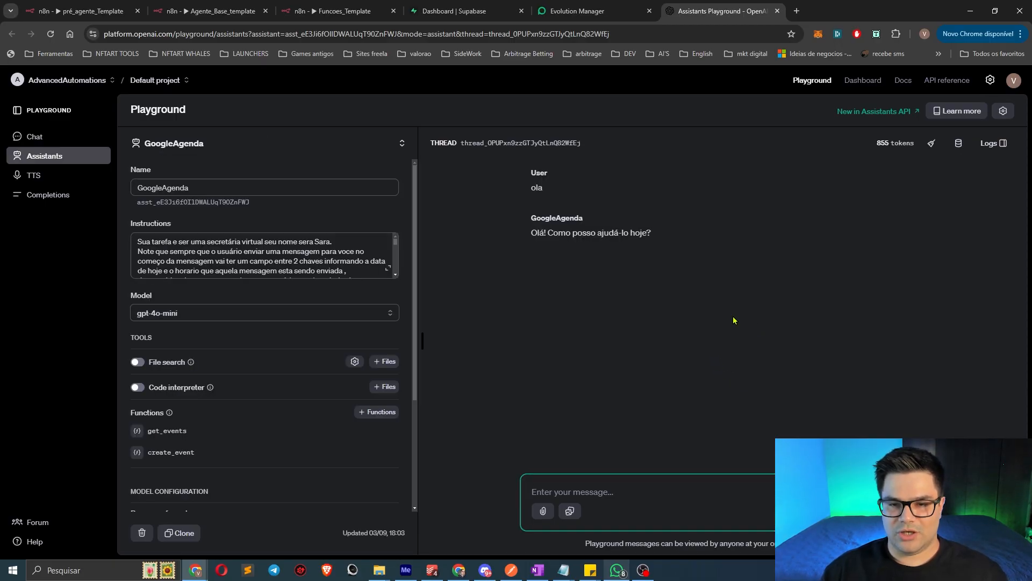
drag(529, 168, 683, 256)
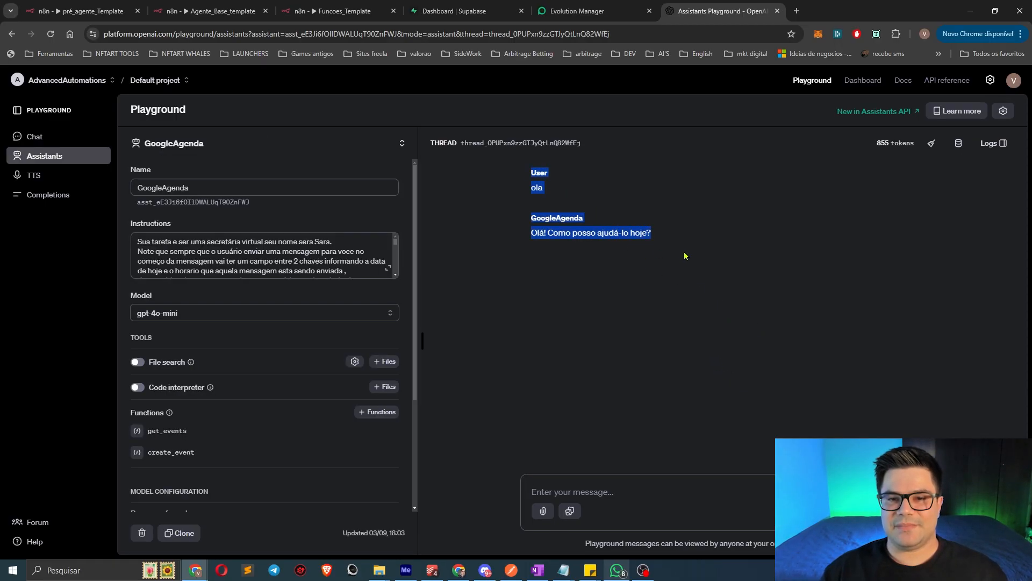
click(686, 263)
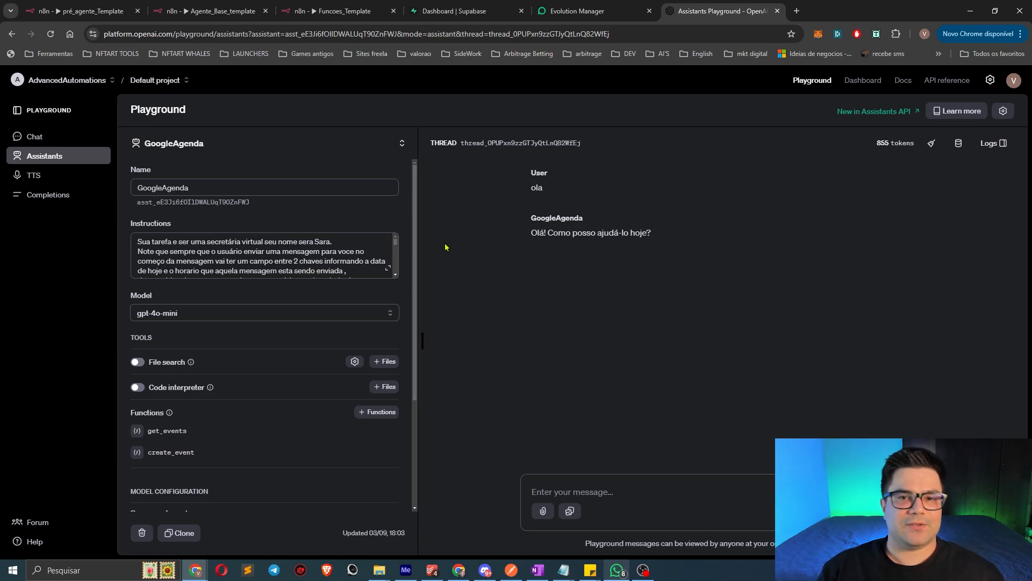
Return to pré_agente_Template and move the cadastra_thread and cria_thread nodes slightly down and to the left.
click(80, 11)
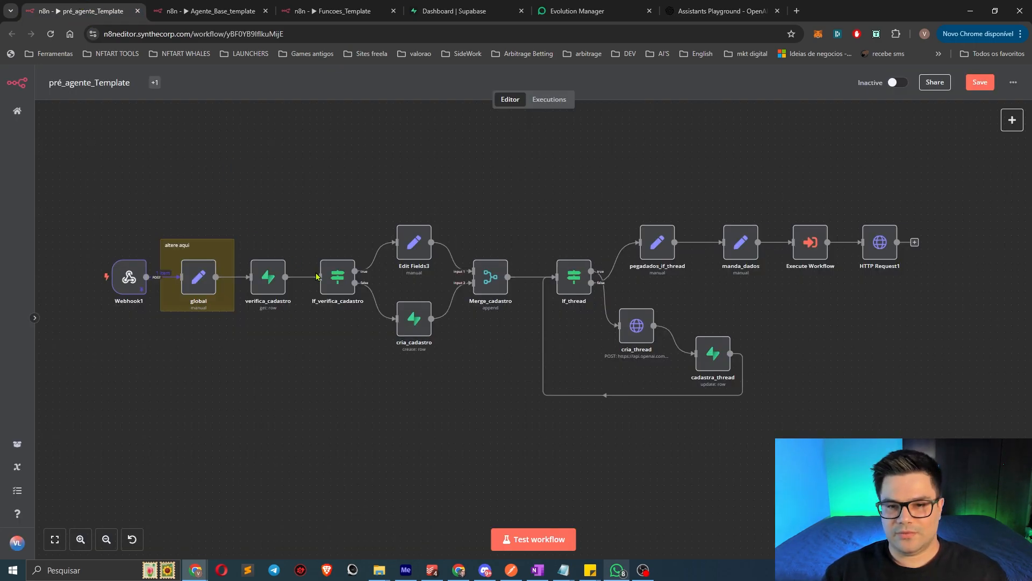
drag(713, 368, 691, 389)
drag(642, 338, 636, 351)
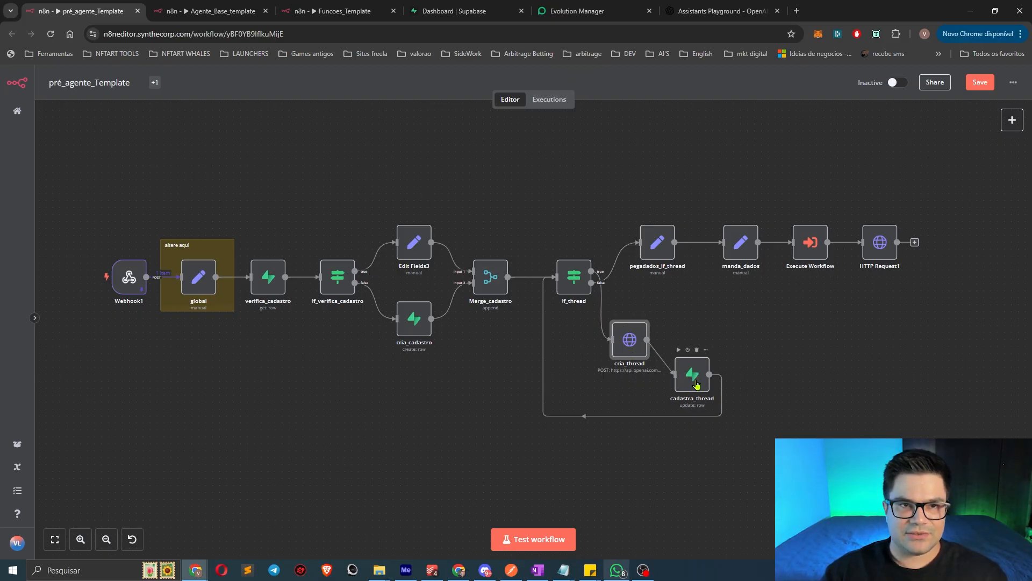
Switch to Supabase and start a new project named aulasyoutube in the existing organization.
click(460, 14)
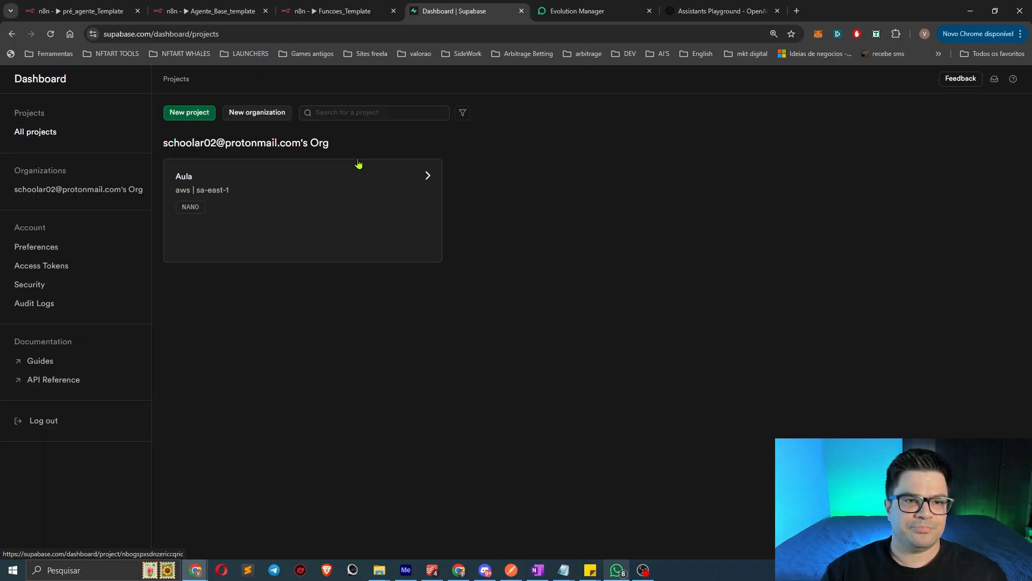
click(190, 113)
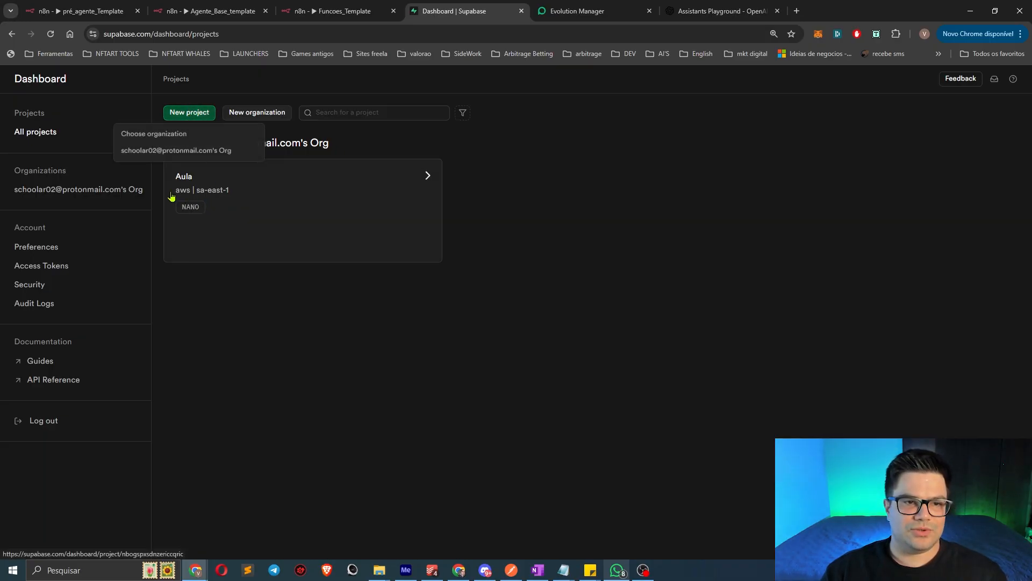
click(172, 149)
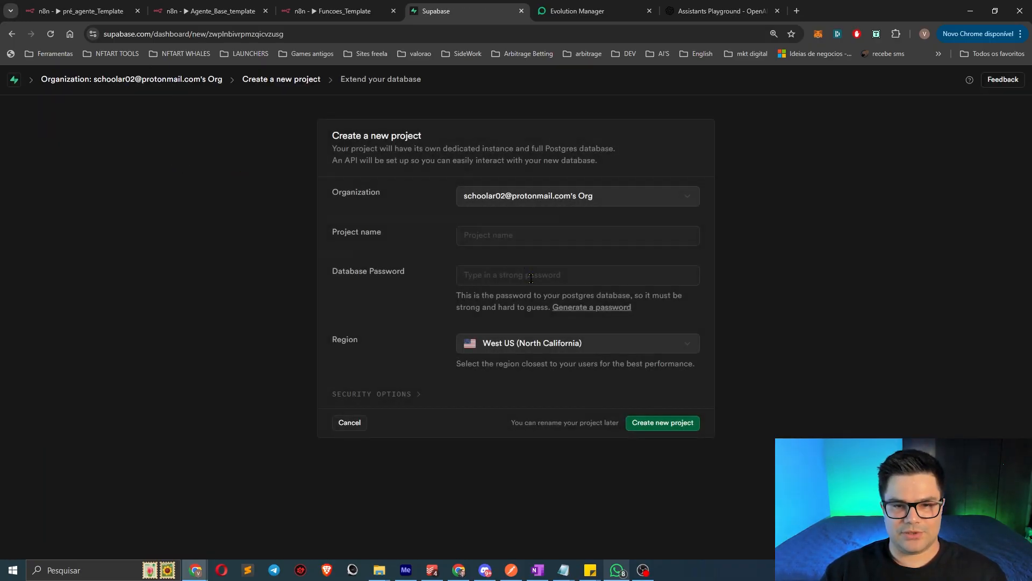
click(502, 242)
text(aulasyoutube)
Fill the new project's database password with a generated strong password.
click(553, 276)
text(••••)
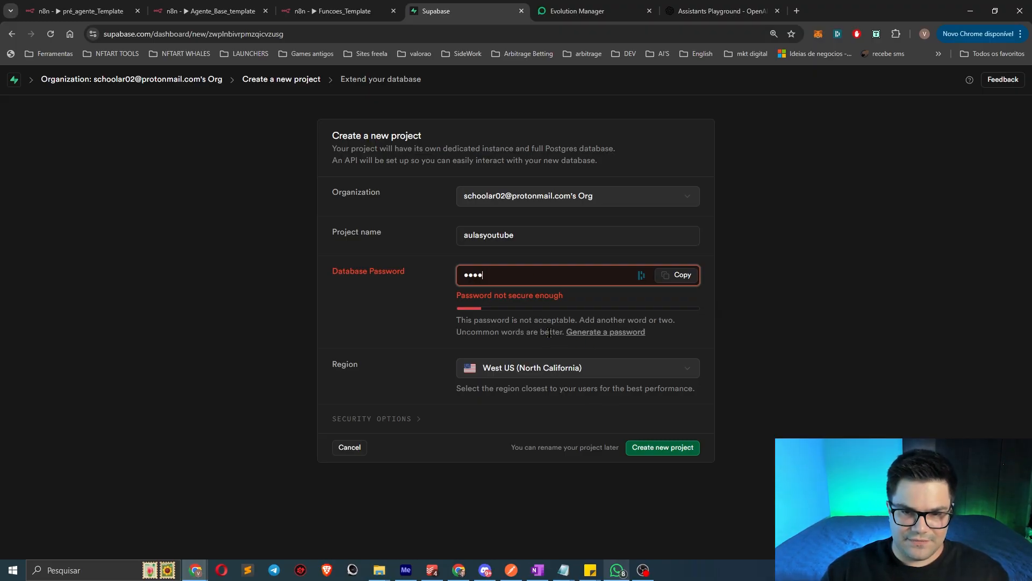
click(600, 338)
Set the project's region to South America (São Paulo) and create the project.
click(600, 344)
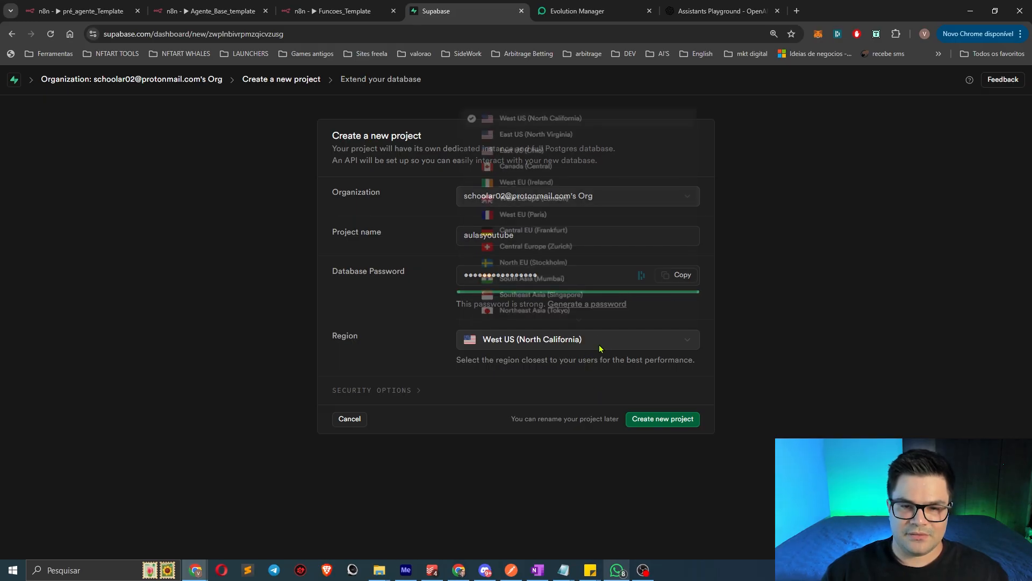
scroll(572, 290, down, 2)
click(572, 304)
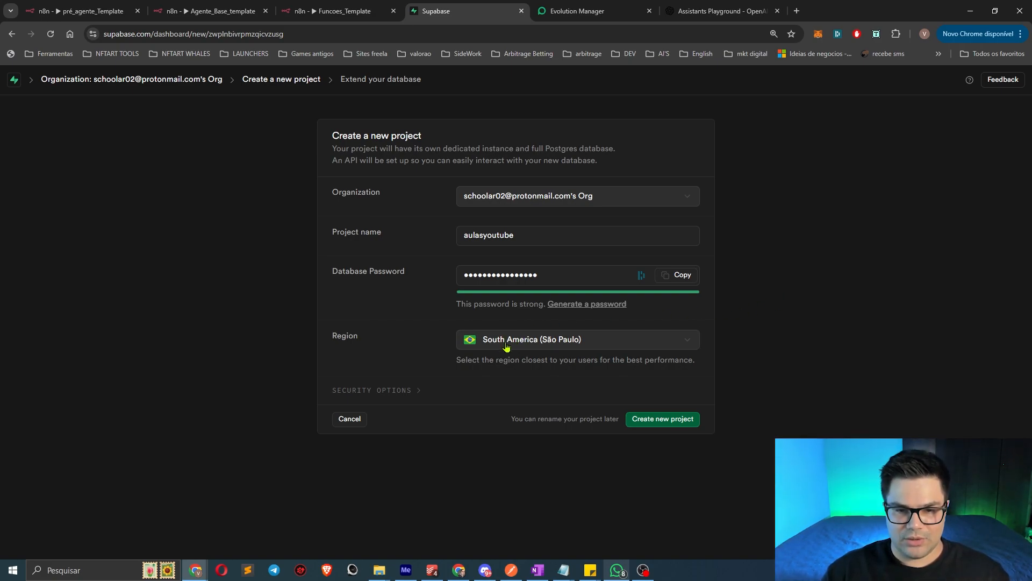
click(669, 423)
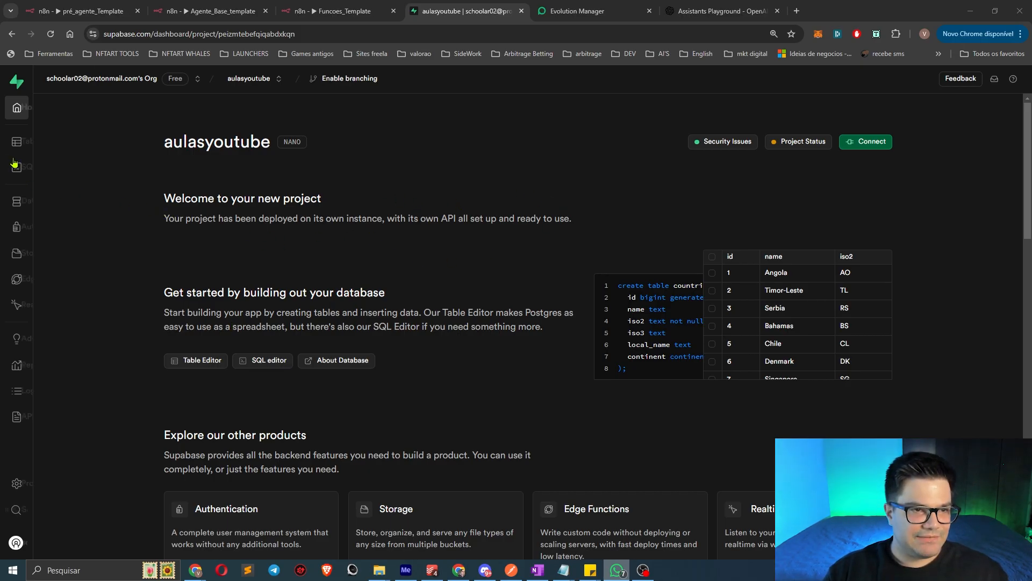
Start a new table named usuarios in the aulasyoutube project's public schema.
click(38, 144)
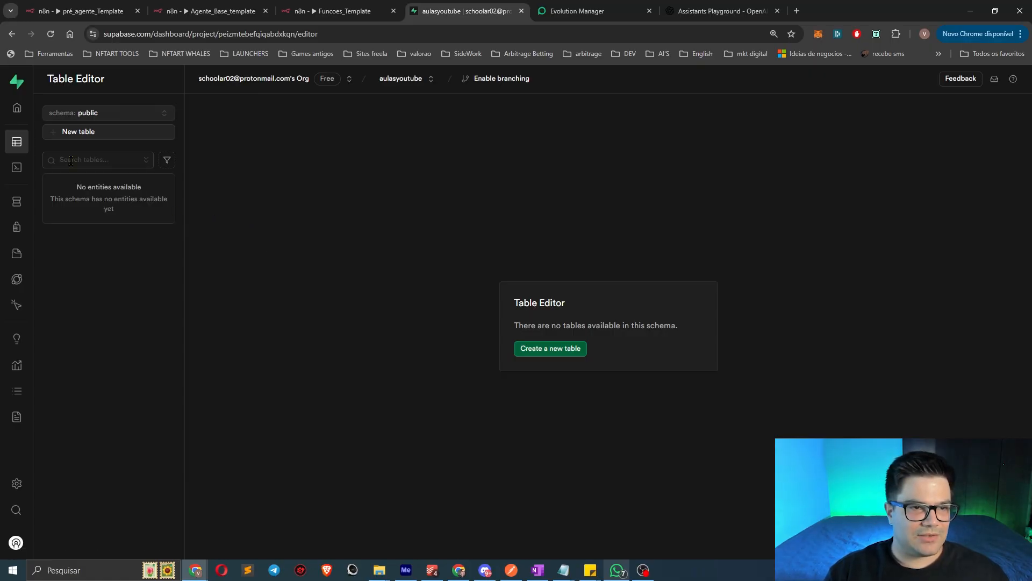
click(550, 348)
text(usuarios)
Add a column named whatsapp with the numeric data type to the usuarios table.
scroll(900, 264, down, 3)
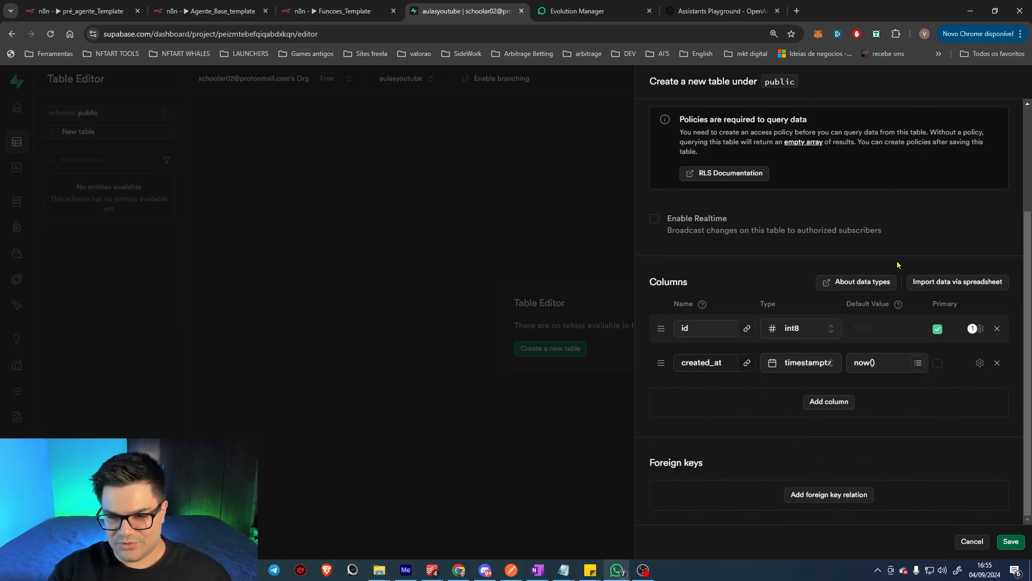
click(818, 411)
text(whatsapp)
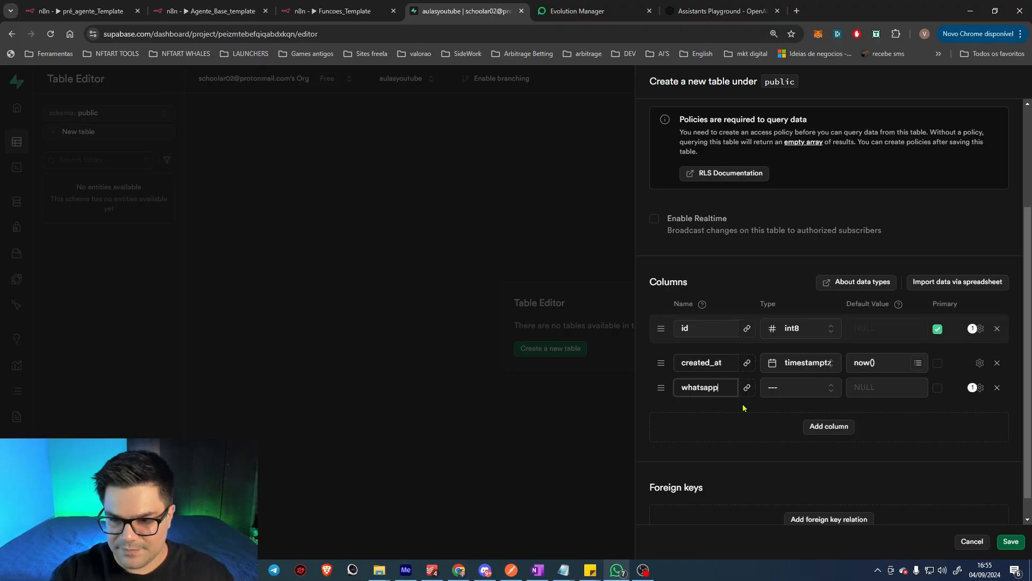
click(785, 389)
scroll(786, 457, down, 3)
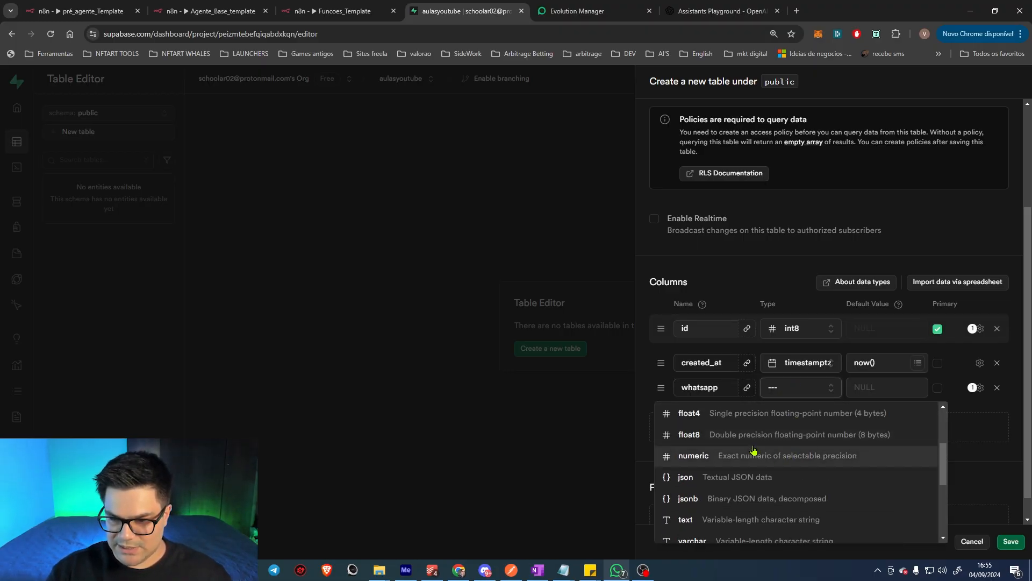
click(725, 454)
Add a column named threadi_id with the text data type to the usuarios table and review the table settings.
click(828, 425)
text(threadi_id)
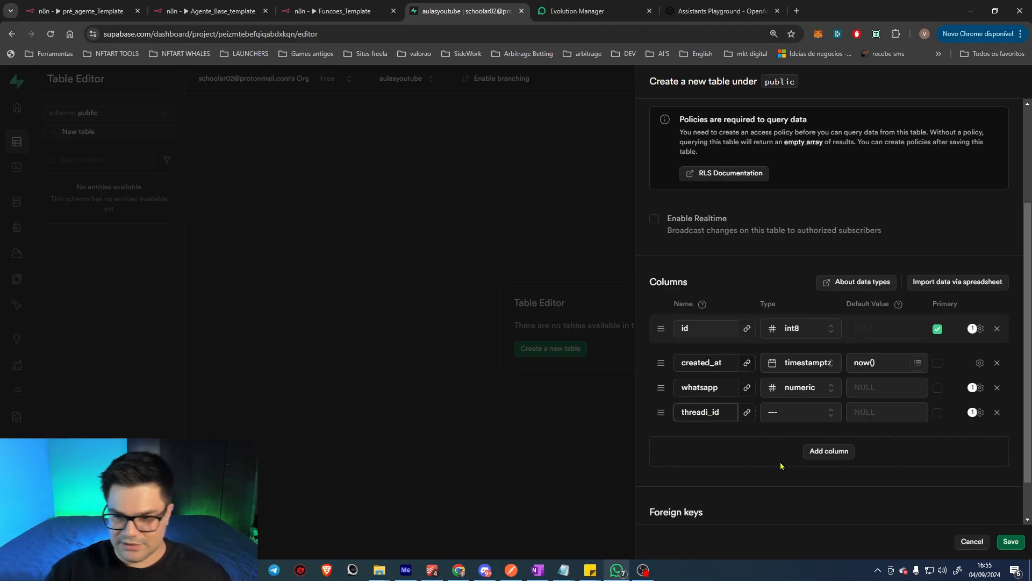
click(800, 412)
scroll(811, 364, down, 3)
scroll(812, 364, down, 1)
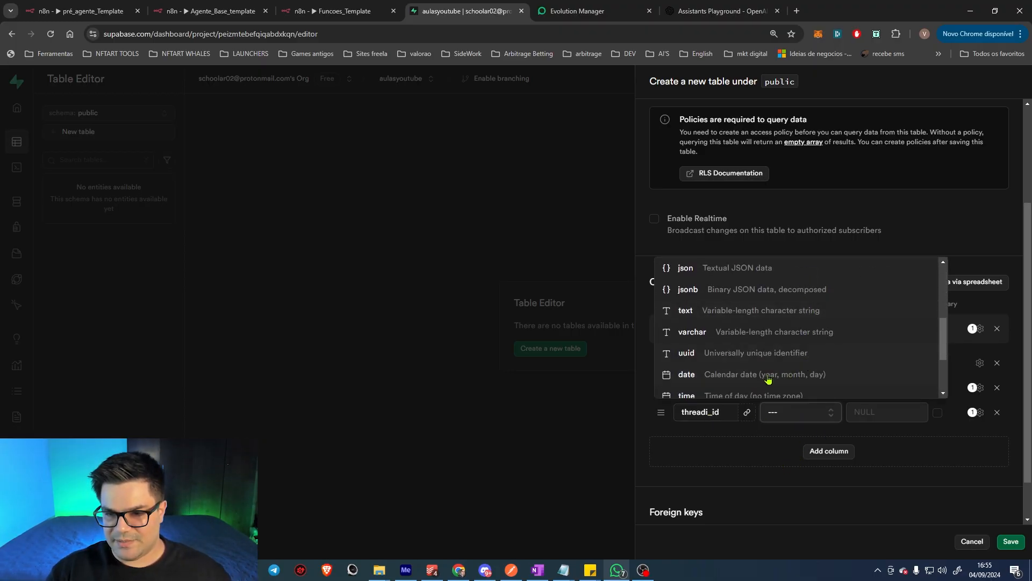
click(809, 417)
scroll(812, 375, down, 5)
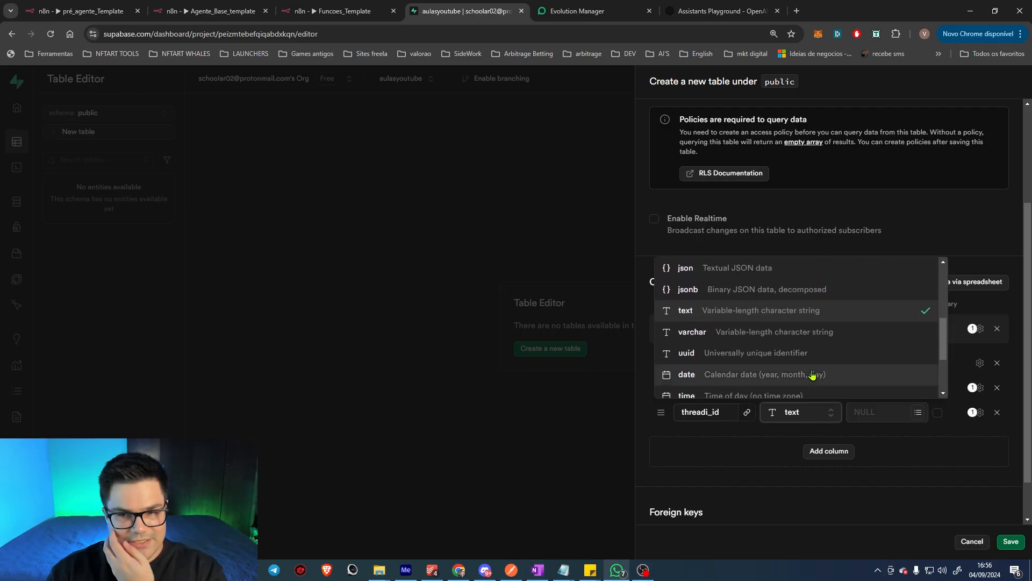
click(737, 312)
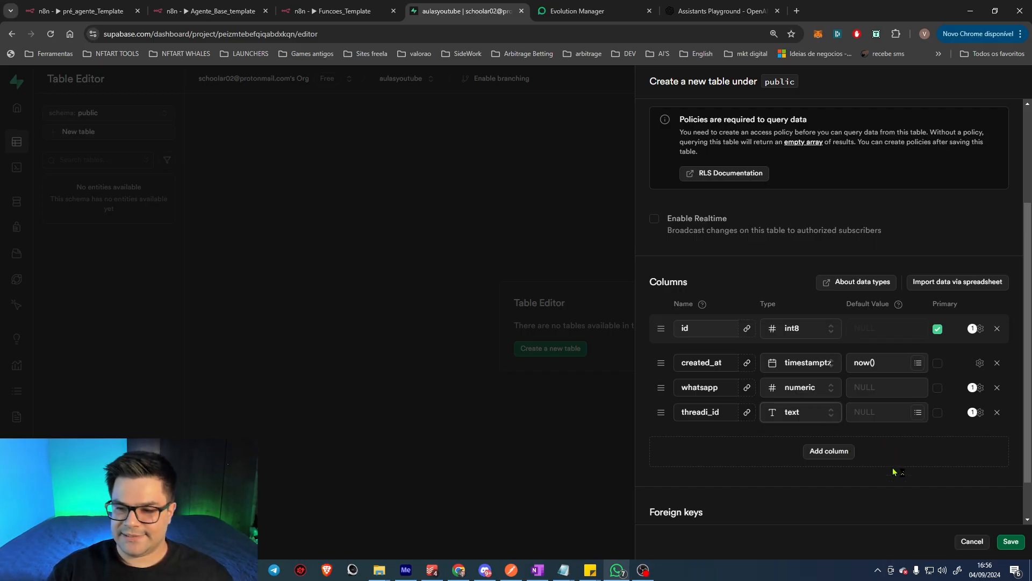
scroll(899, 525, up, 1)
scroll(897, 516, up, 2)
scroll(884, 497, down, 4)
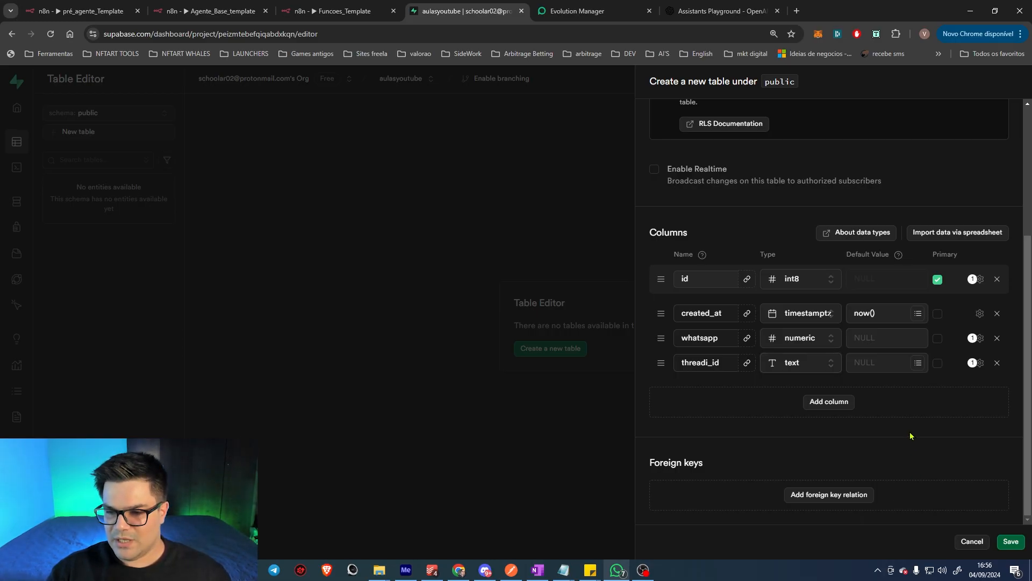
Save the usuarios table and rename its threadi_id column to thread_id.
click(998, 543)
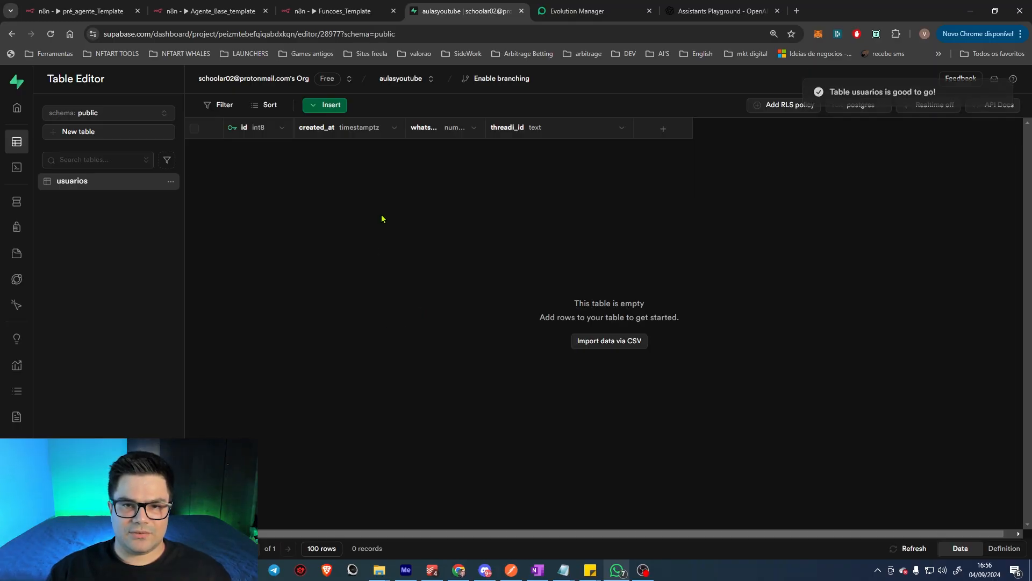
click(613, 133)
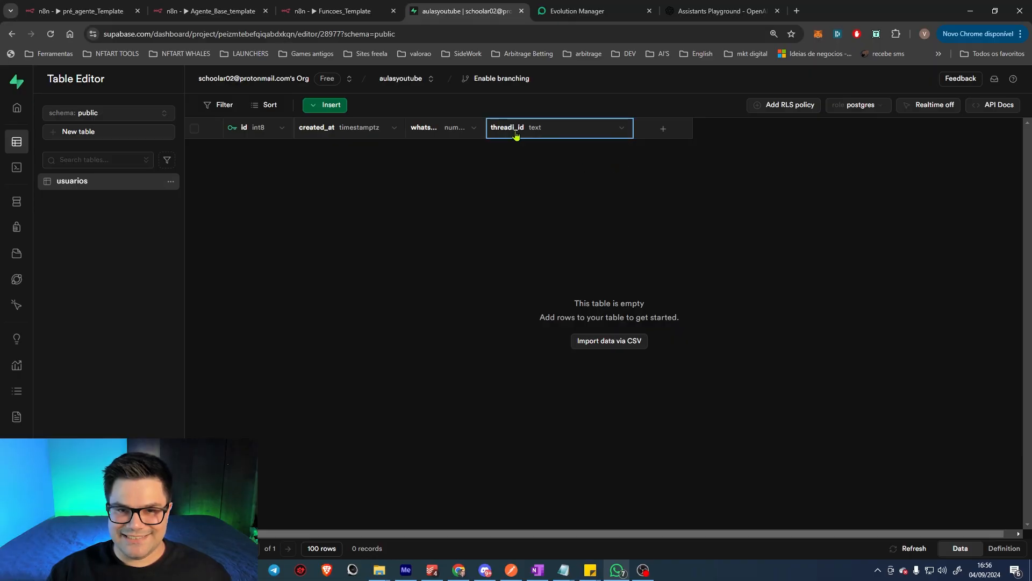
click(622, 131)
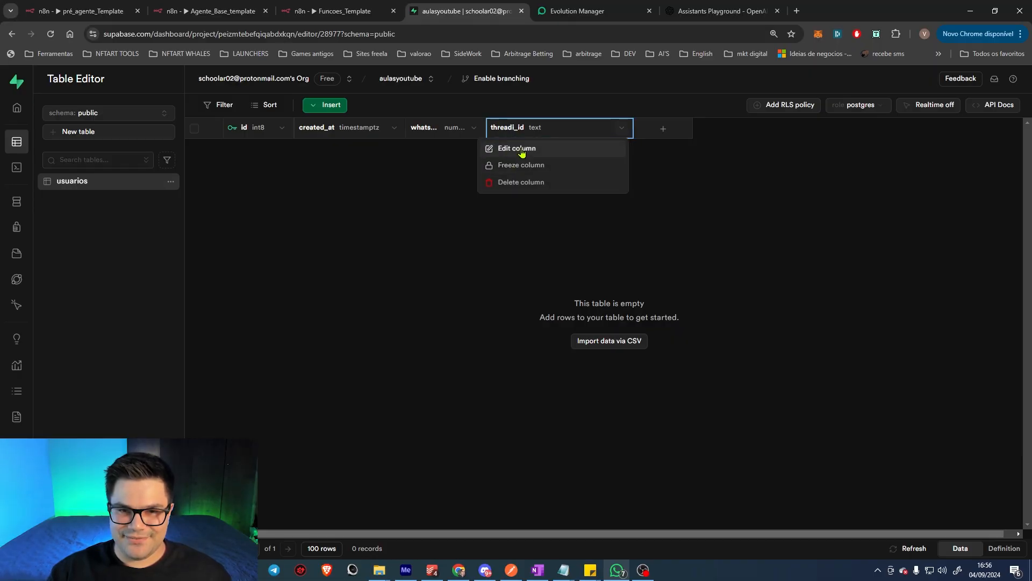
click(524, 150)
scroll(765, 472, down, 5)
scroll(760, 224, up, 5)
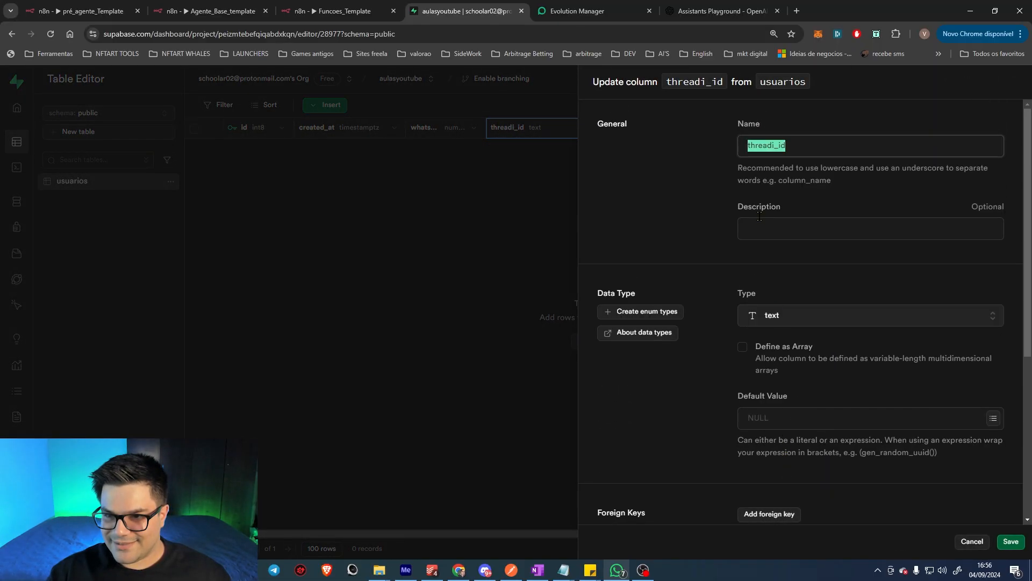
click(771, 146)
click(1011, 541)
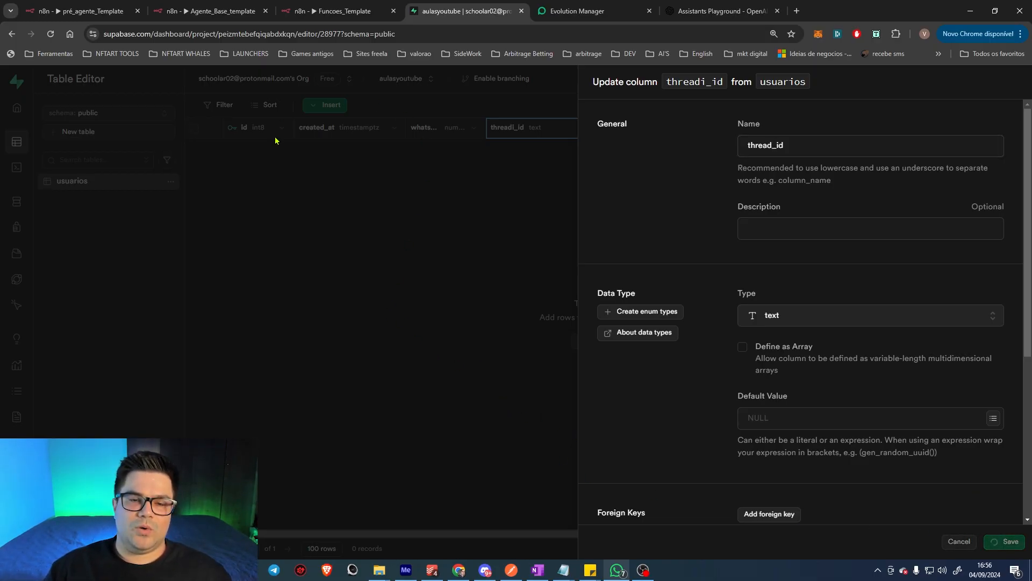
click(463, 195)
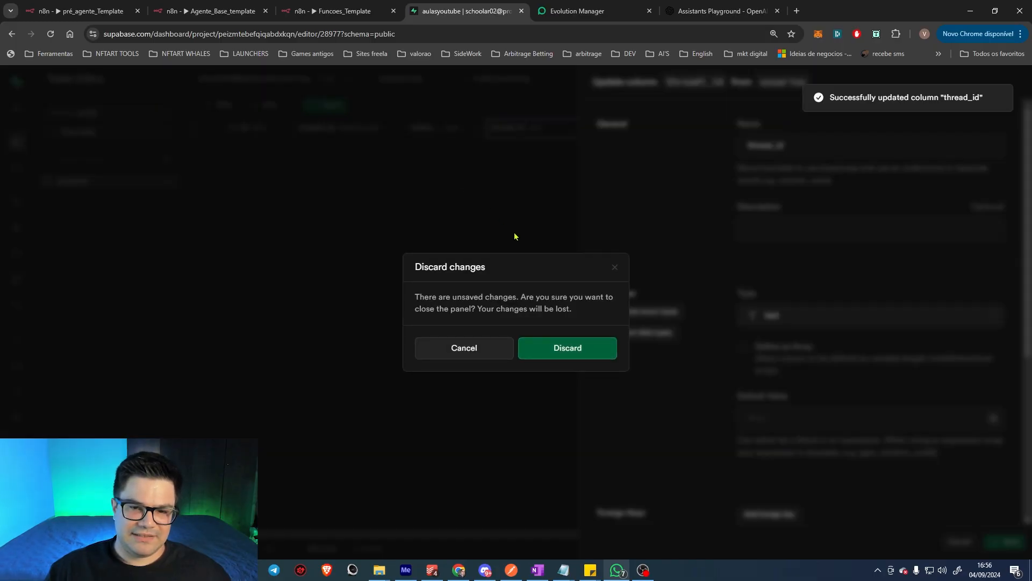
click(611, 270)
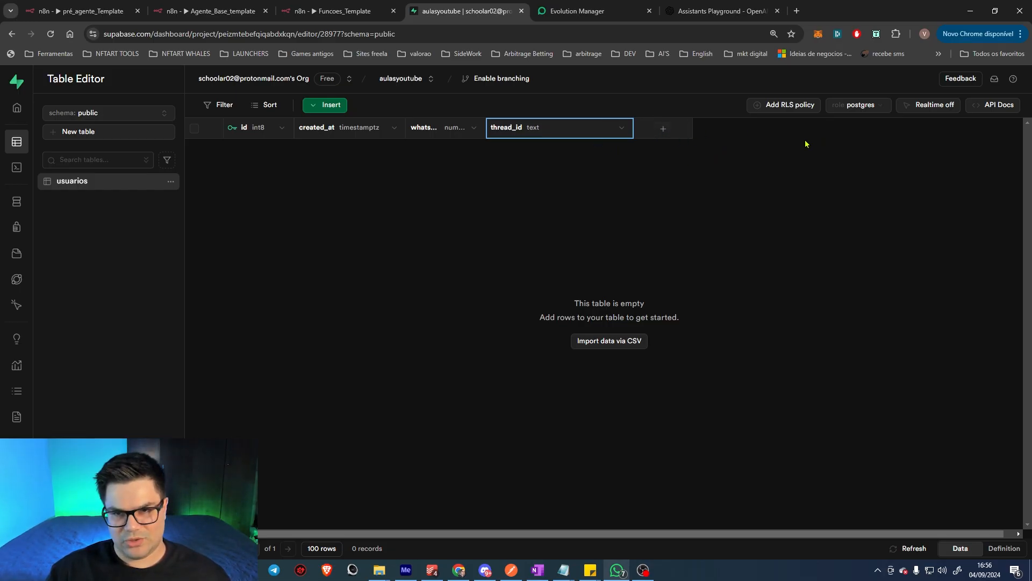
Open the aulasyoutube project's API settings in Supabase and copy the project URL.
click(335, 11)
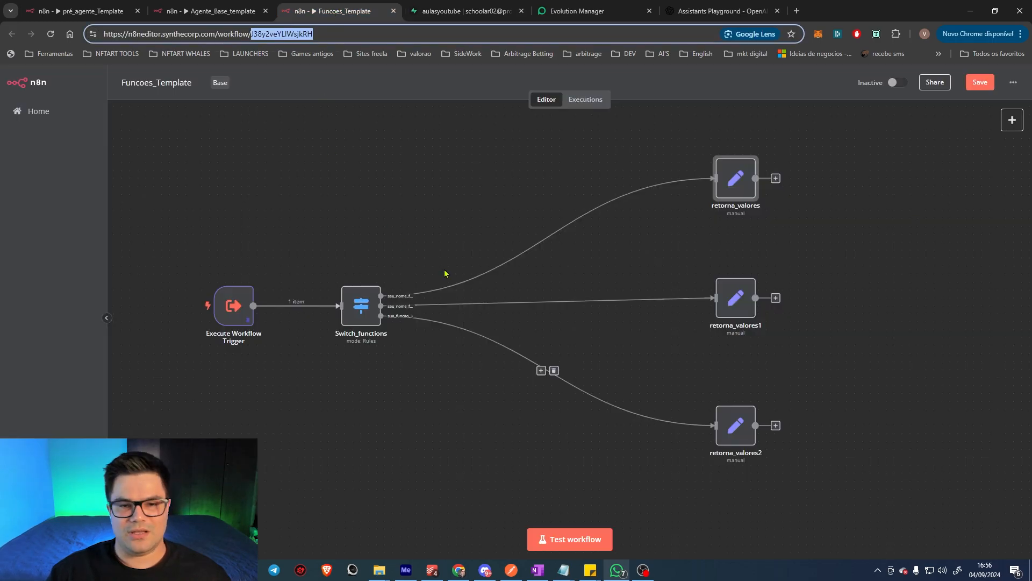
key(ctrl+1)
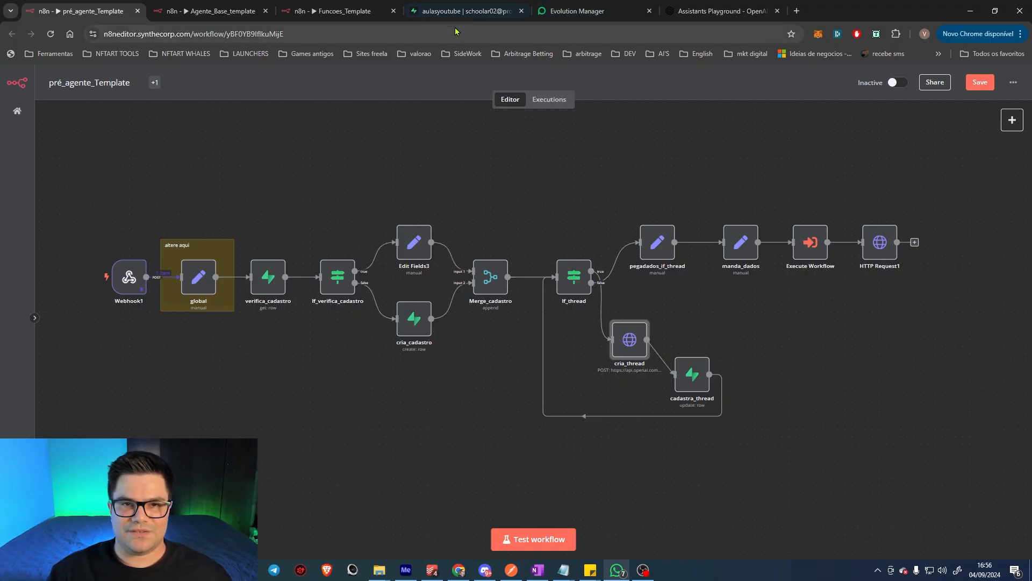
key(ctrl+4)
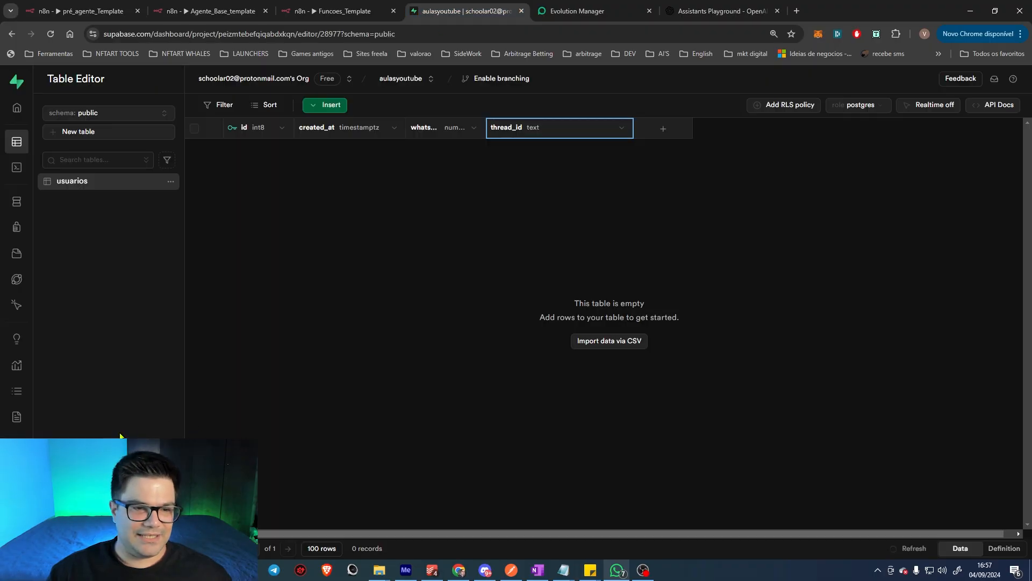
click(44, 484)
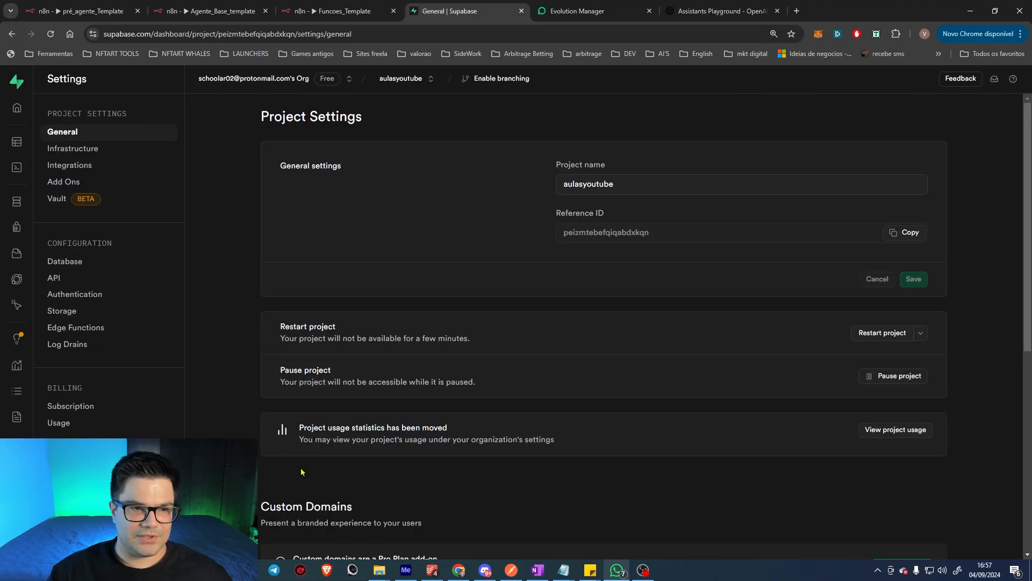
click(69, 280)
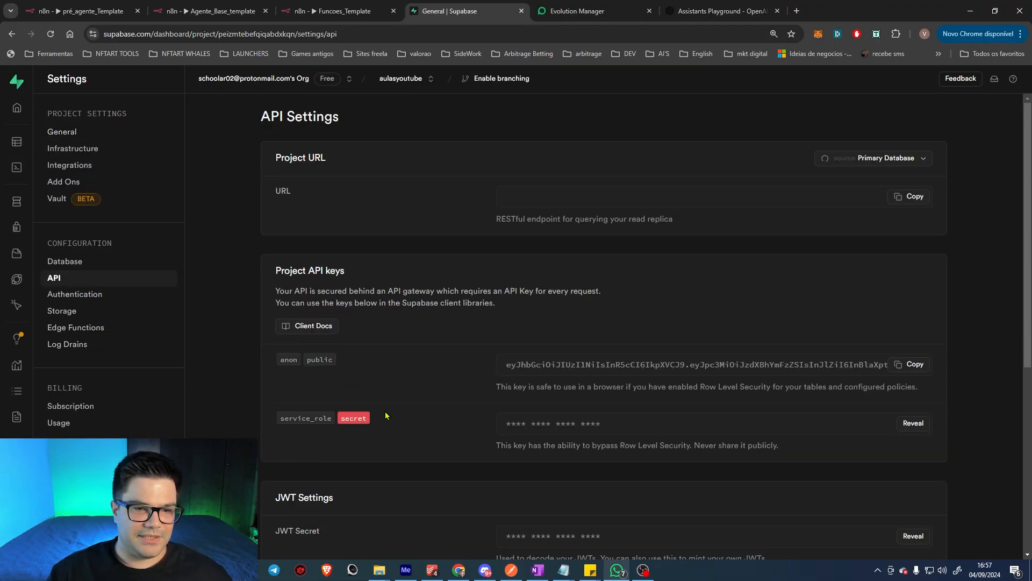
click(909, 196)
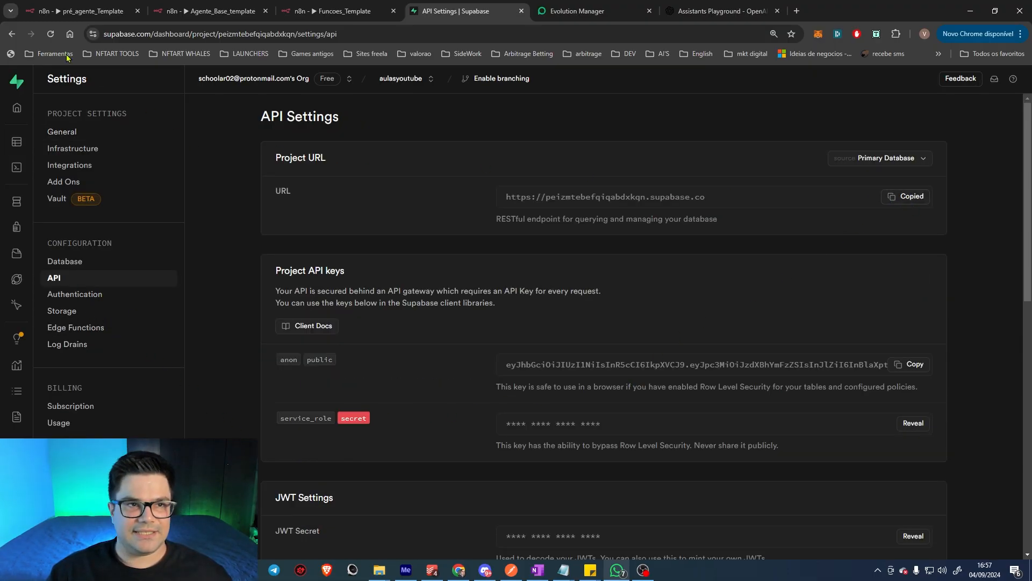
key(ctrl+1)
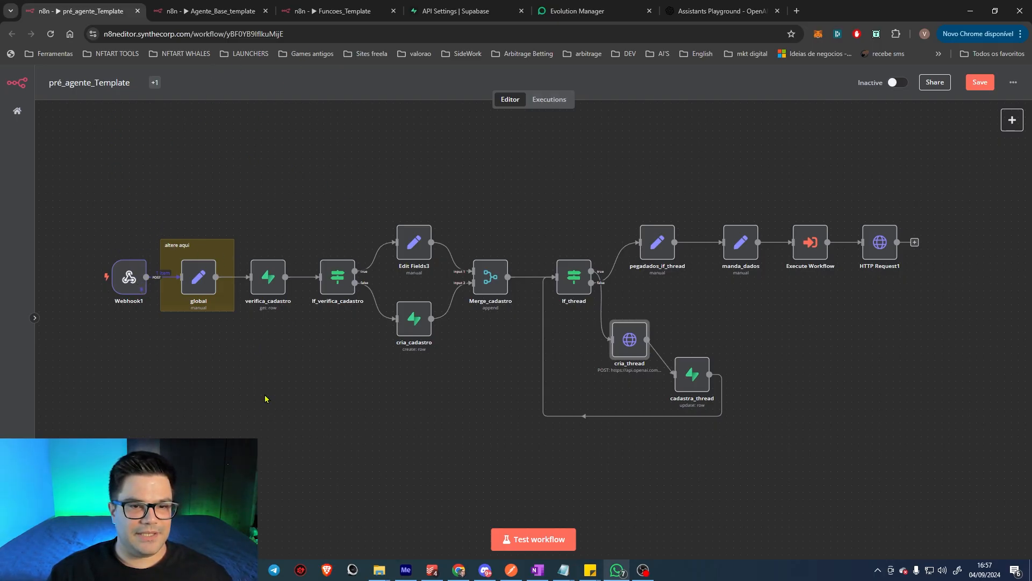
double_click(267, 279)
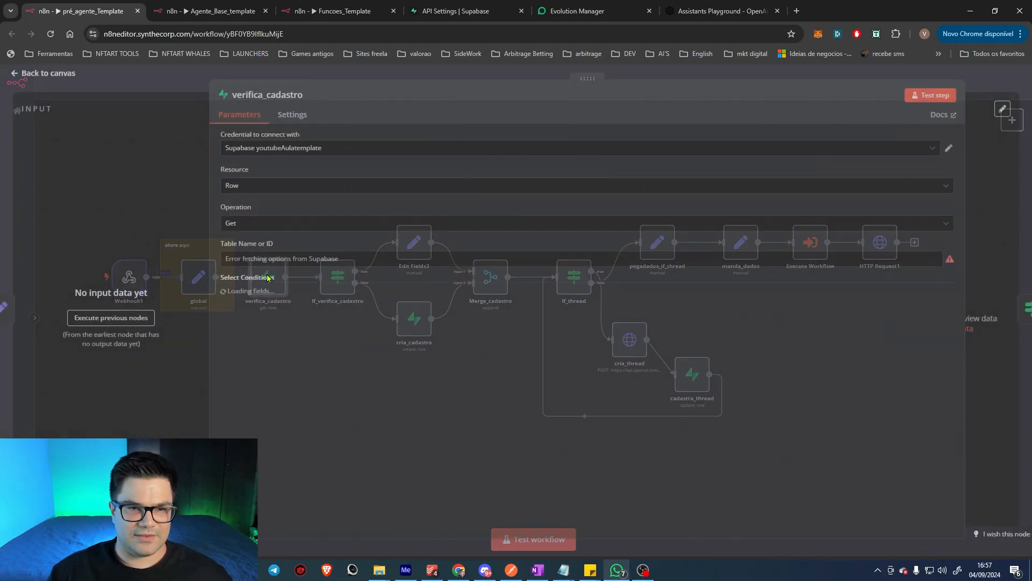
click(280, 157)
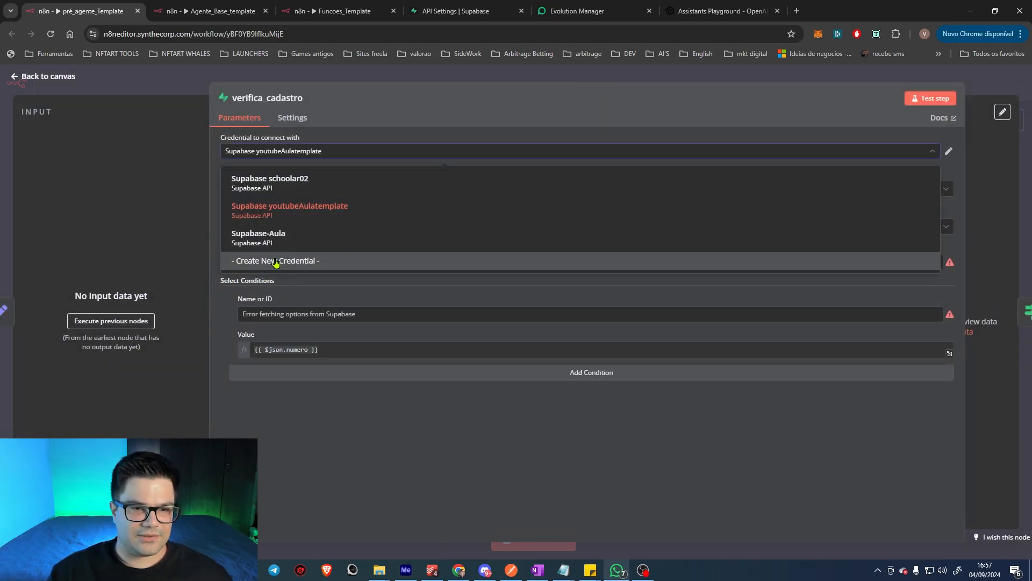
click(275, 261)
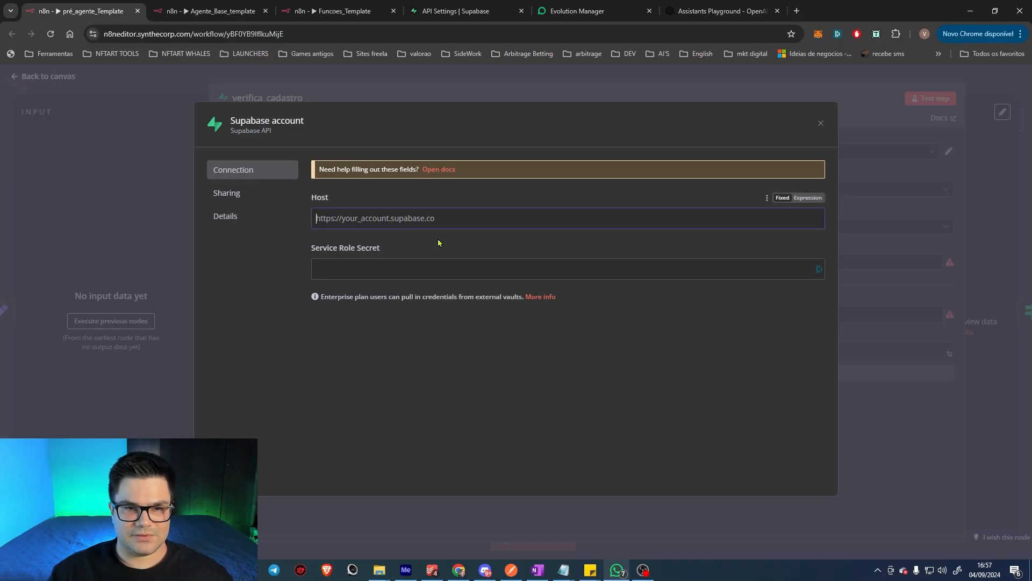
key(ctrl+v)
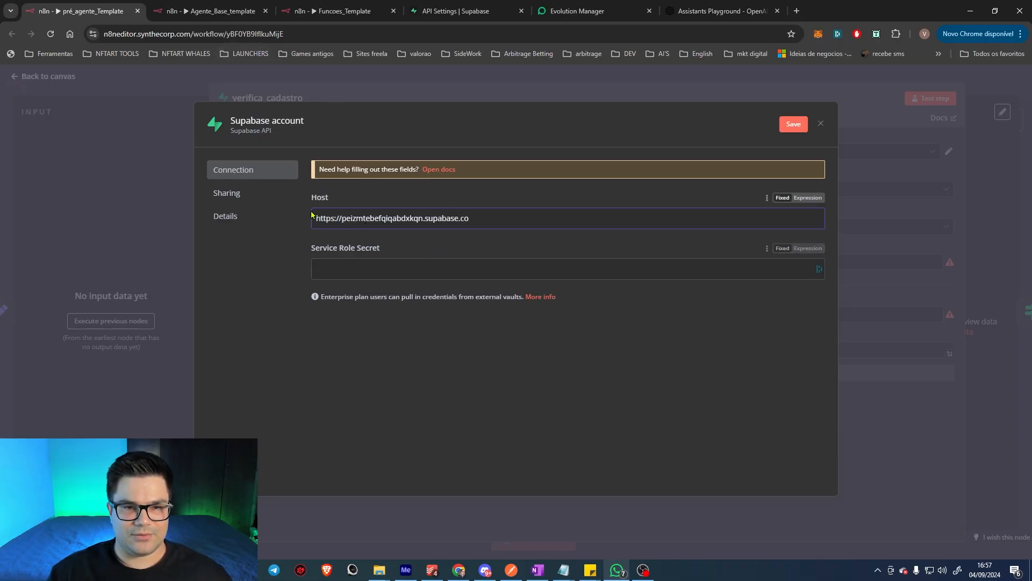
Copy the service_role secret from the Supabase API settings and paste it into the n8n credential's Service Role Secret field.
click(456, 11)
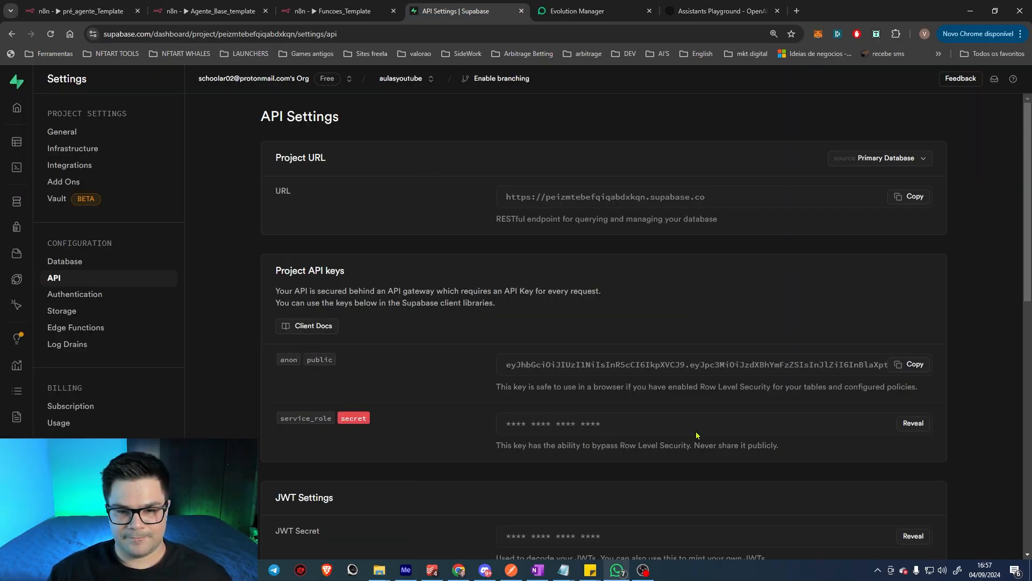
click(914, 423)
click(903, 424)
click(81, 10)
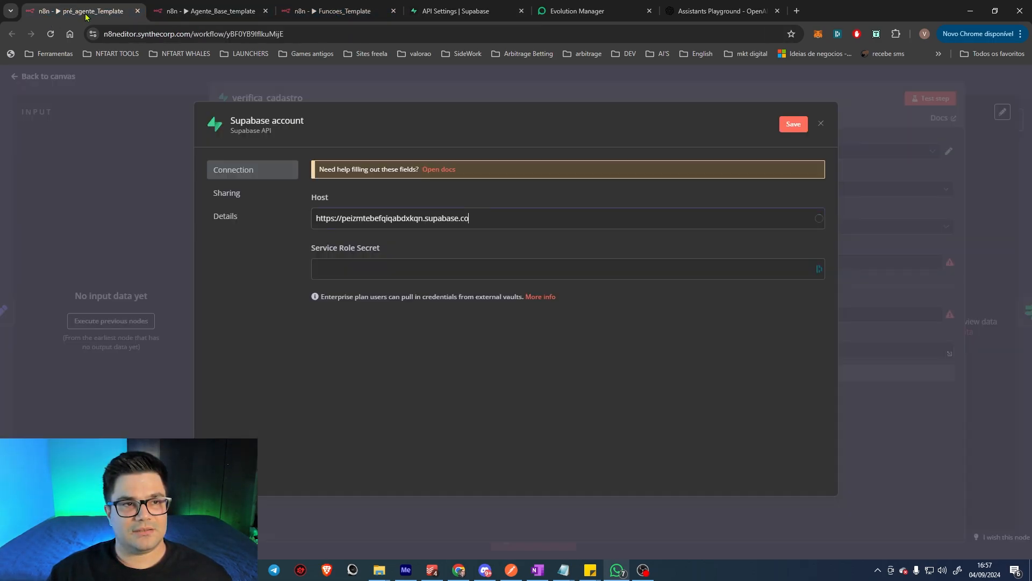
key(ctrl+v)
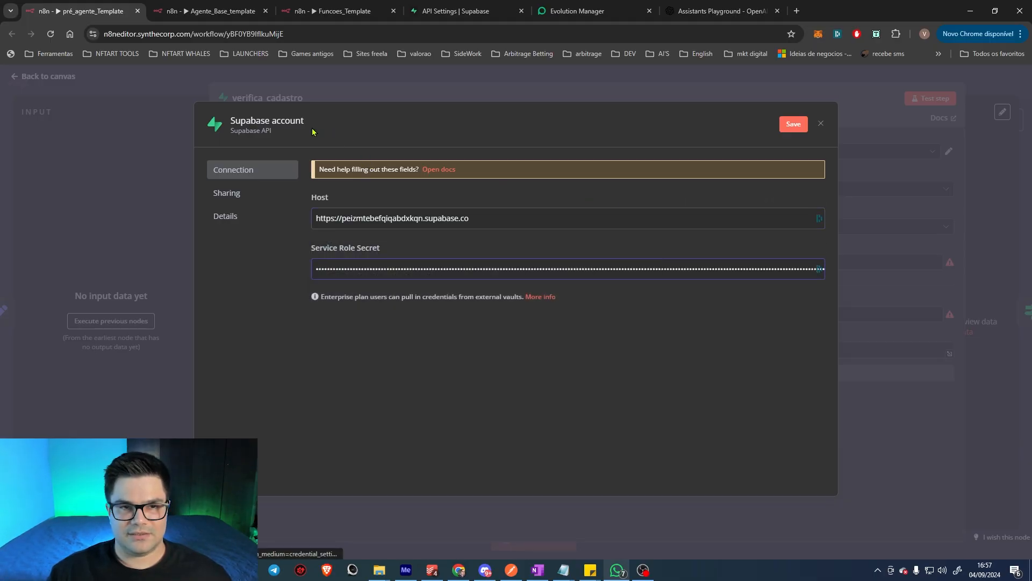
Name the Supabase credential aulayt_template, save it and close its settings.
click(314, 127)
key(ctrl+a)
text(ula)
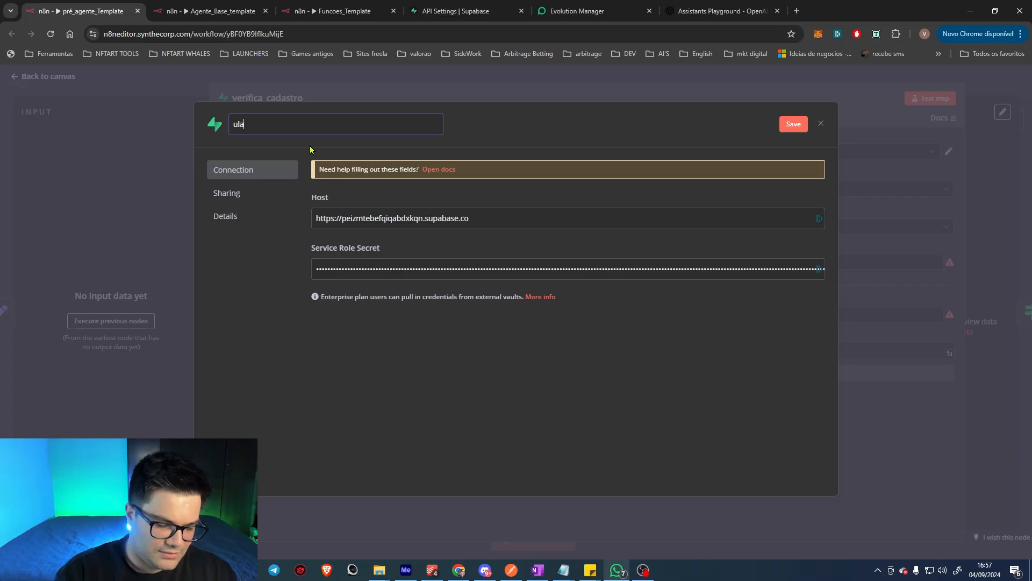
key(BackSpace)
key(BackSpace)
key(BackSpace)
text(aulayt)
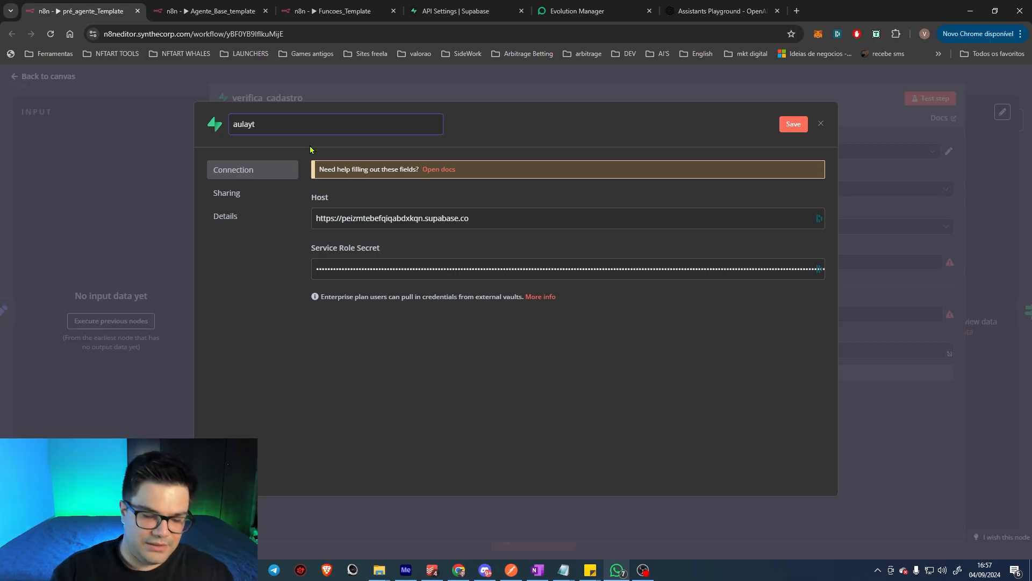
text(_tempalte)
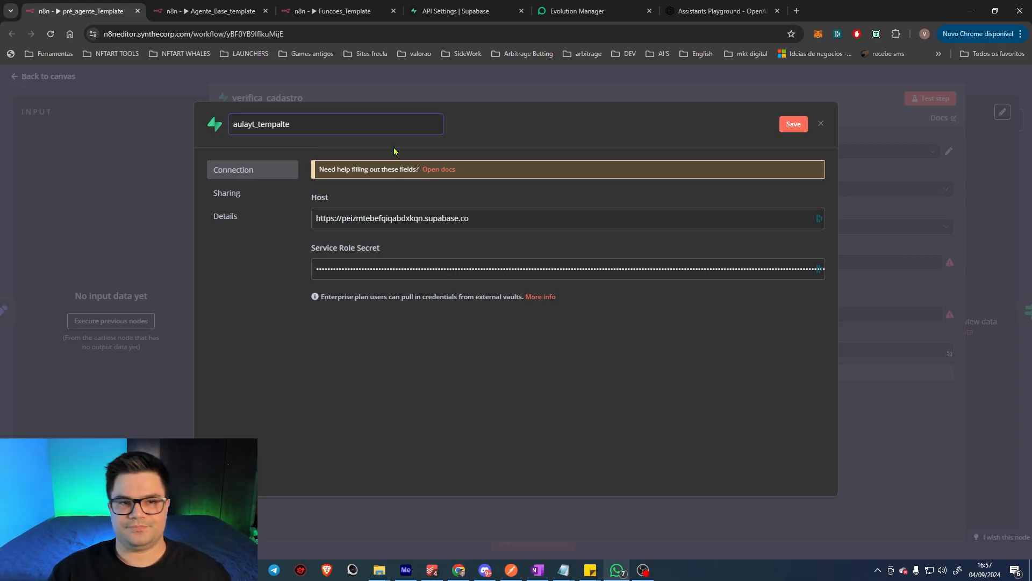
key(Left)
key(Left)
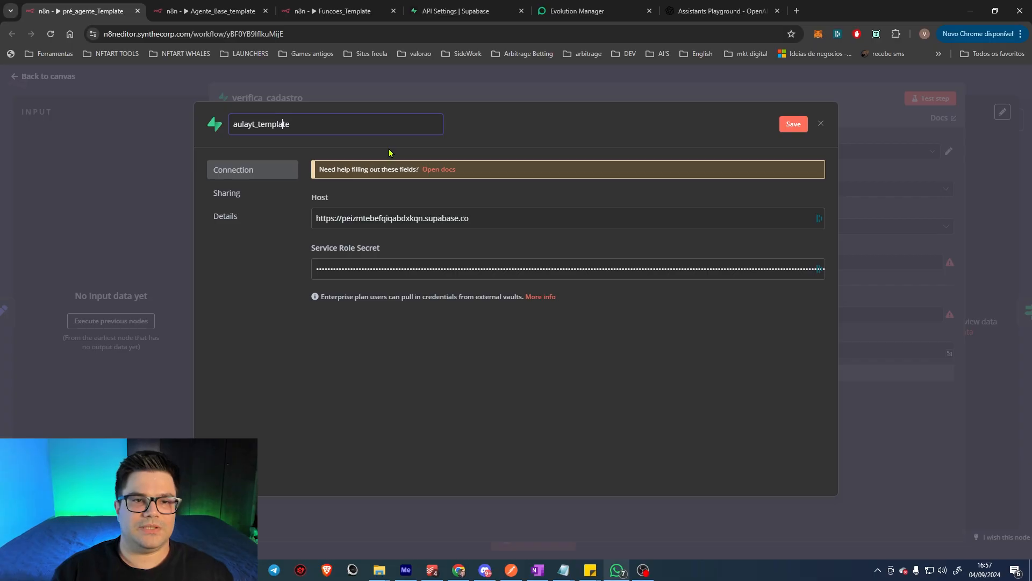
click(793, 124)
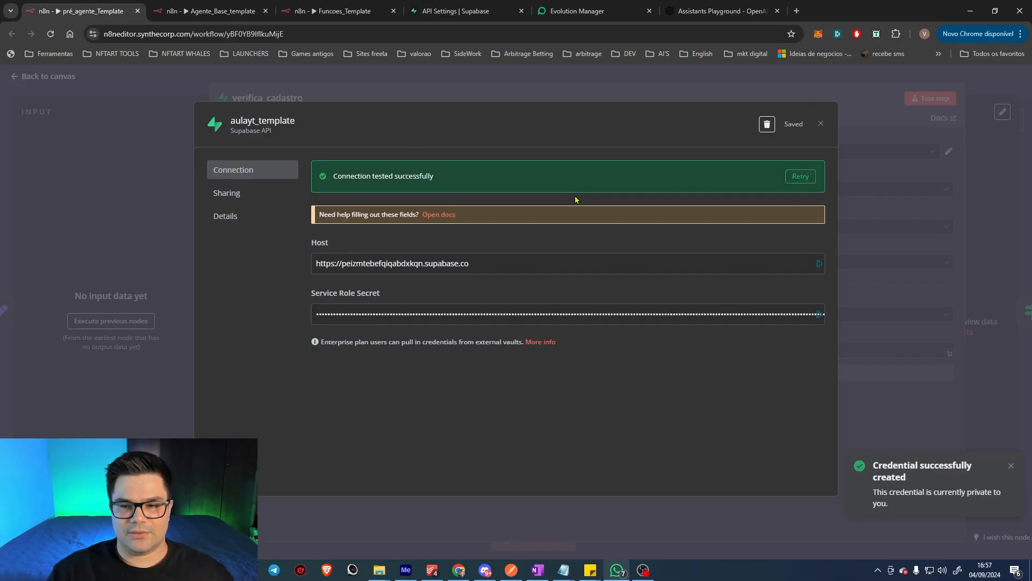
click(820, 124)
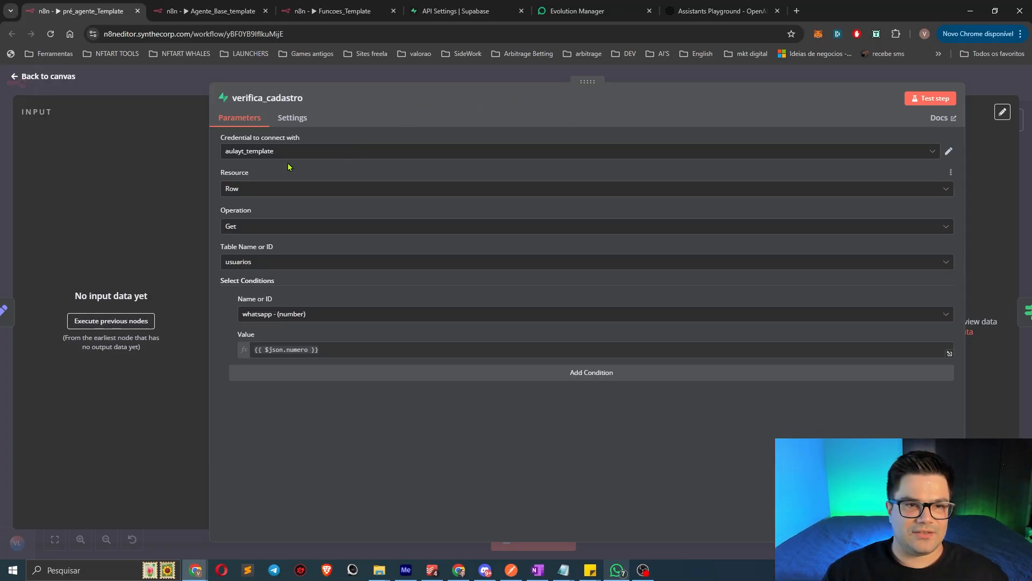
Set the verifica_cadastro node to the aulayt_template credential, the usuarios table and the whatsapp condition field.
click(321, 152)
click(433, 188)
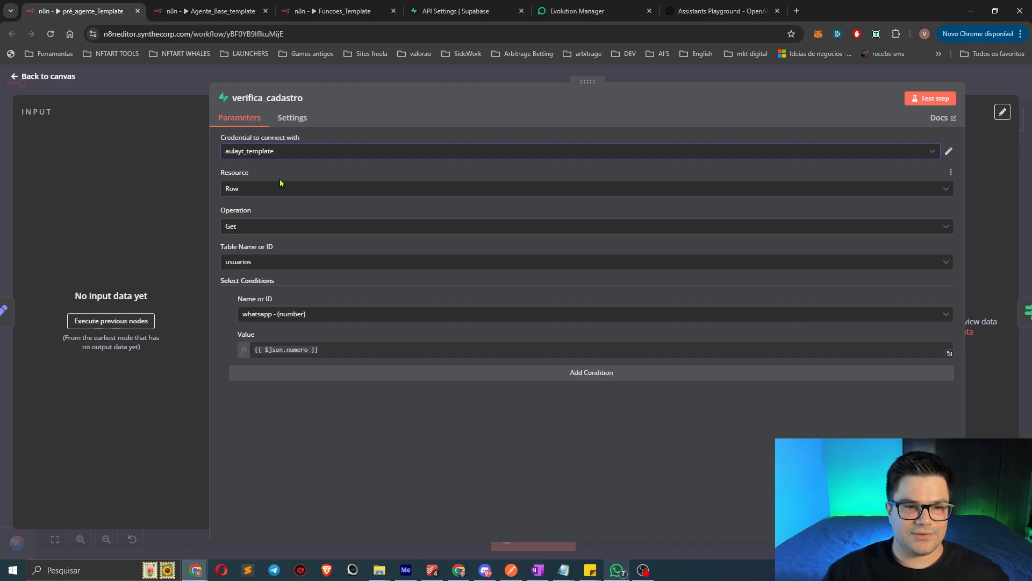
click(277, 261)
click(277, 293)
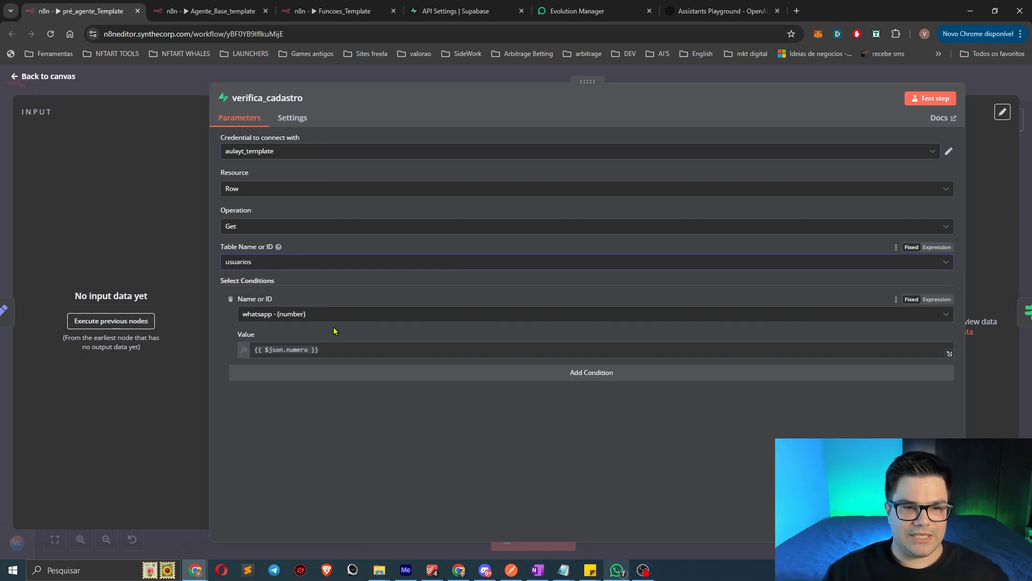
click(334, 315)
click(315, 378)
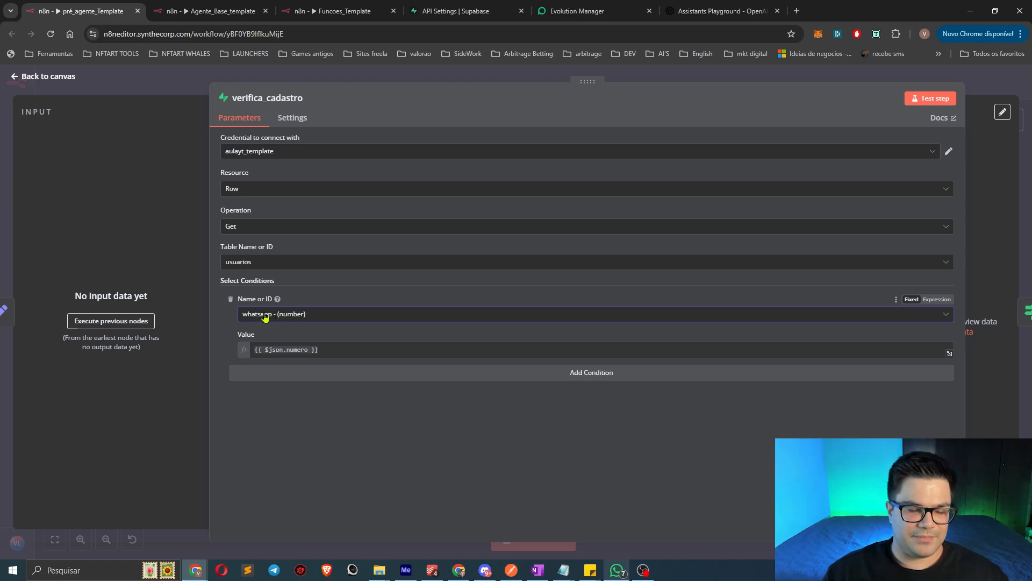
key(Escape)
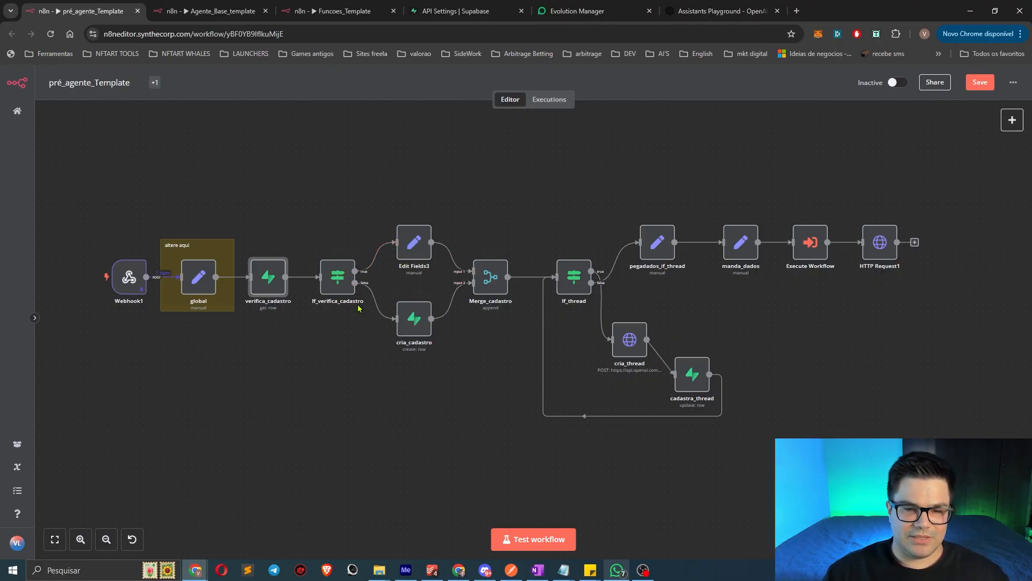
Switch the cria_cadastro node's credential to aulayt_template and return to the workflow canvas.
double_click(414, 346)
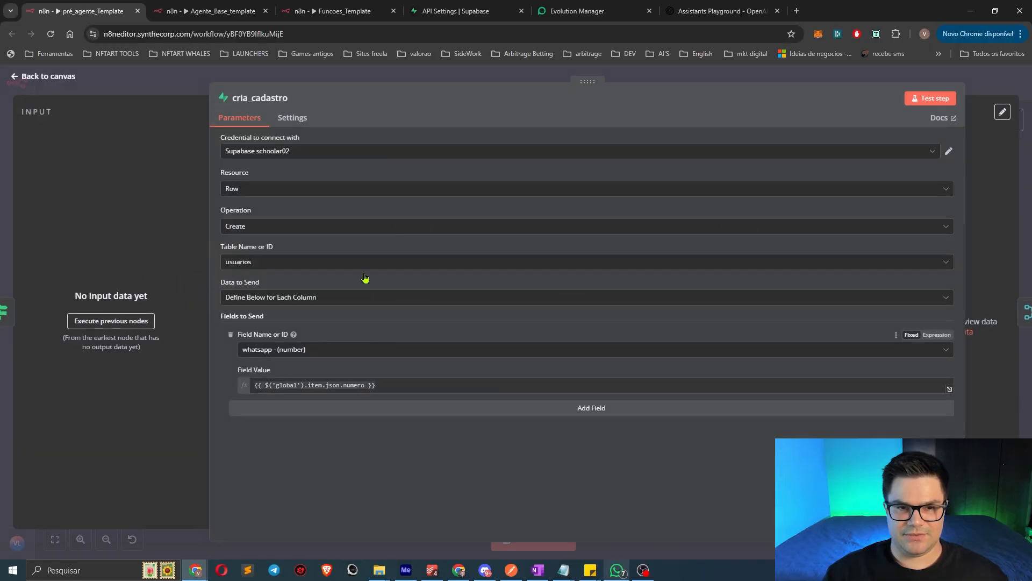
click(305, 152)
click(300, 183)
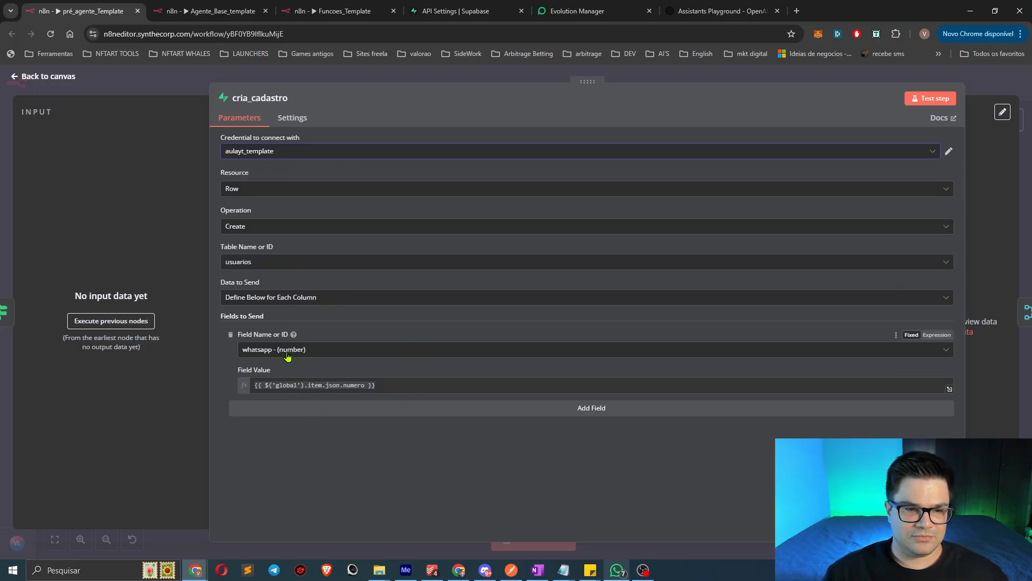
click(979, 91)
Set the cadastra_thread node to the aulayt_template credential, with whatsapp as the condition field and thread_id as the field to send.
double_click(699, 383)
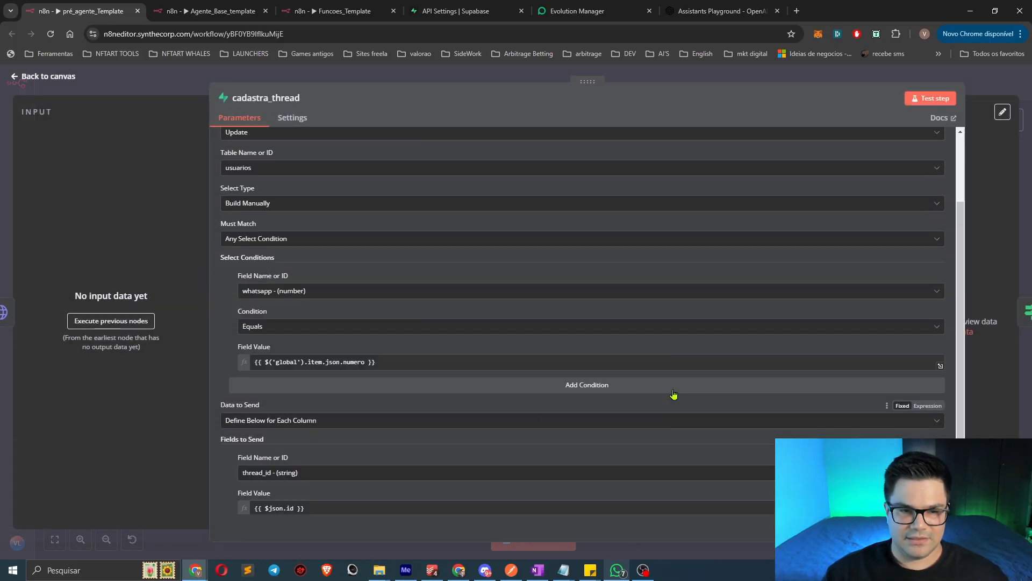
scroll(536, 393, up, 5)
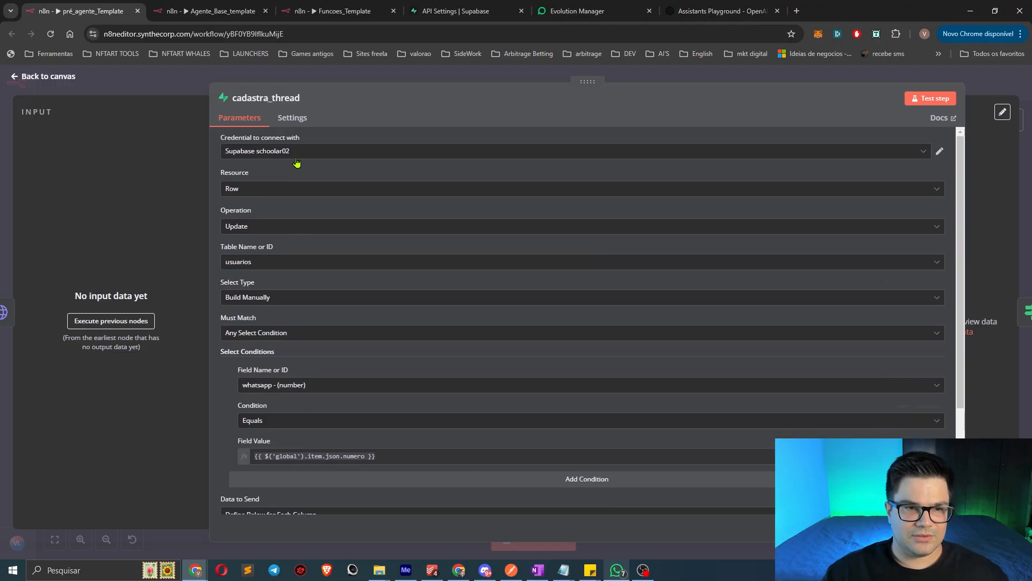
click(300, 156)
click(304, 182)
scroll(376, 272, down, 1)
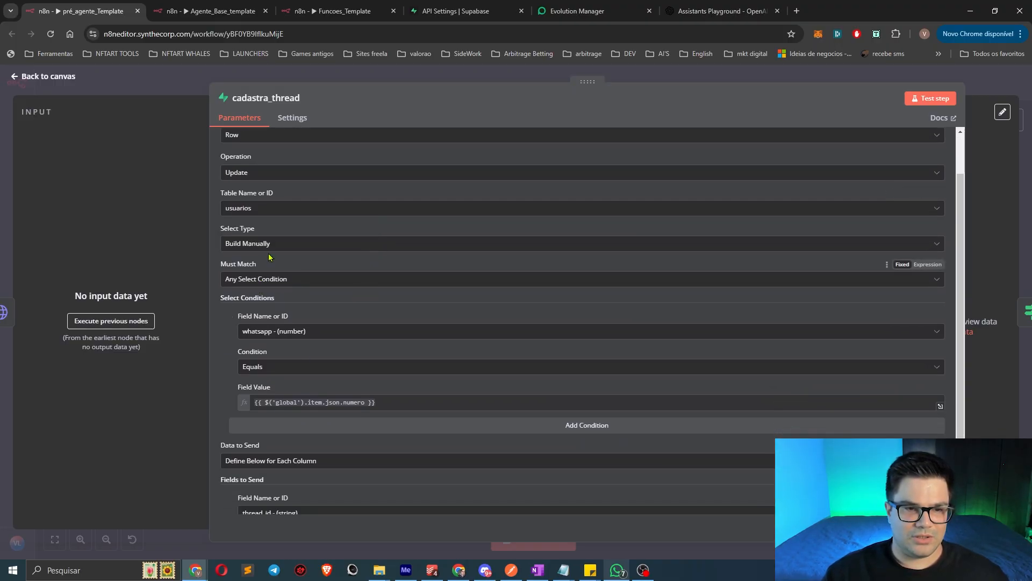
click(305, 330)
click(311, 394)
scroll(301, 419, down, 3)
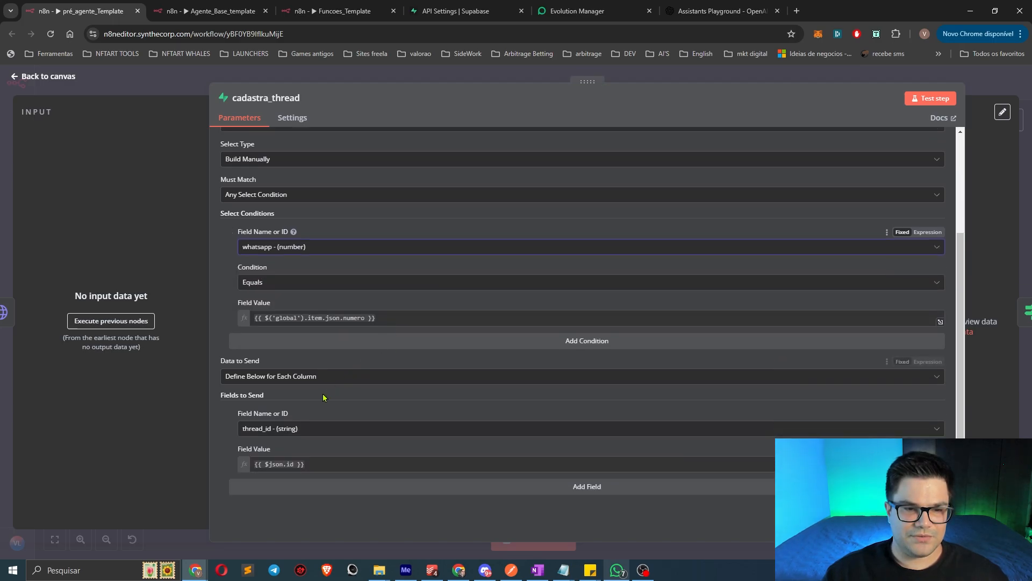
click(319, 516)
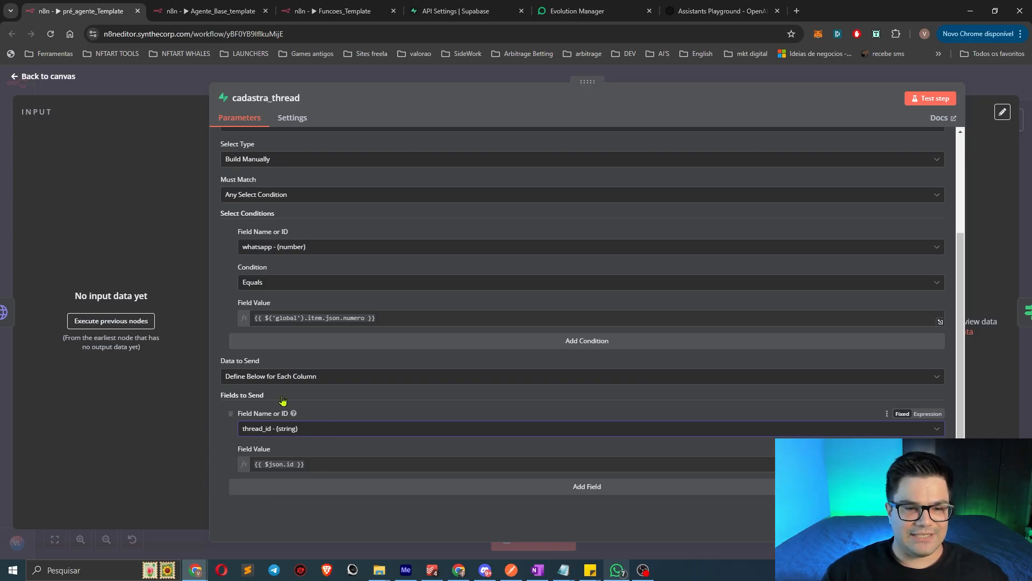
Check the columns of the usuarios table in Supabase, and return to the pré_agente_Template canvas in n8n.
click(457, 11)
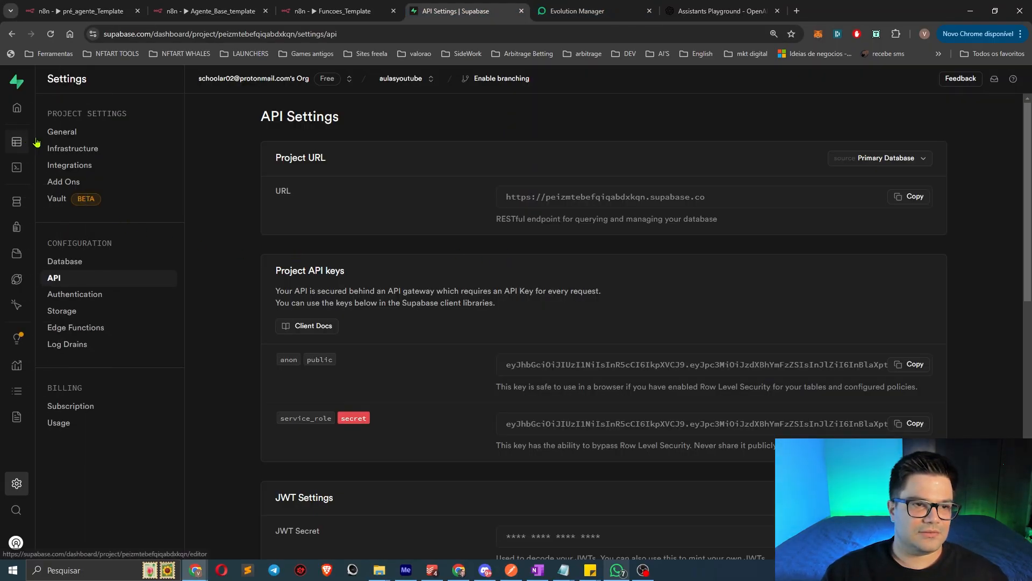
click(70, 144)
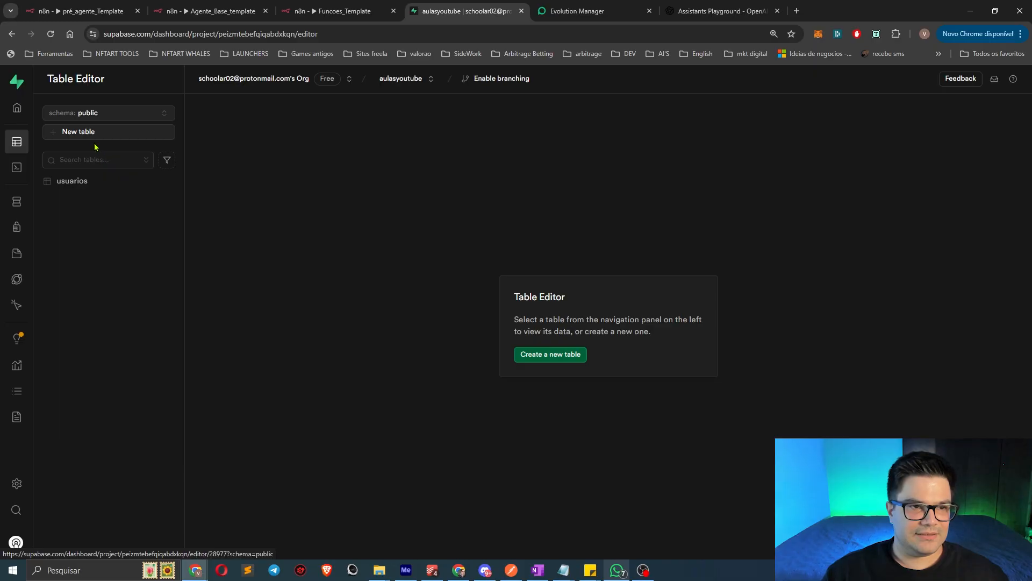
click(80, 181)
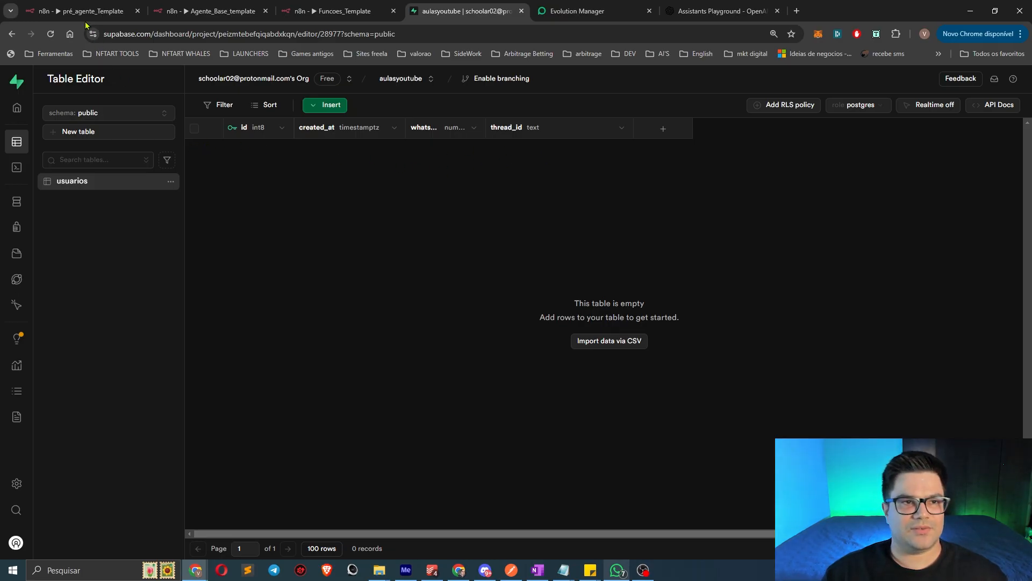
key(ctrl+1)
key(Escape)
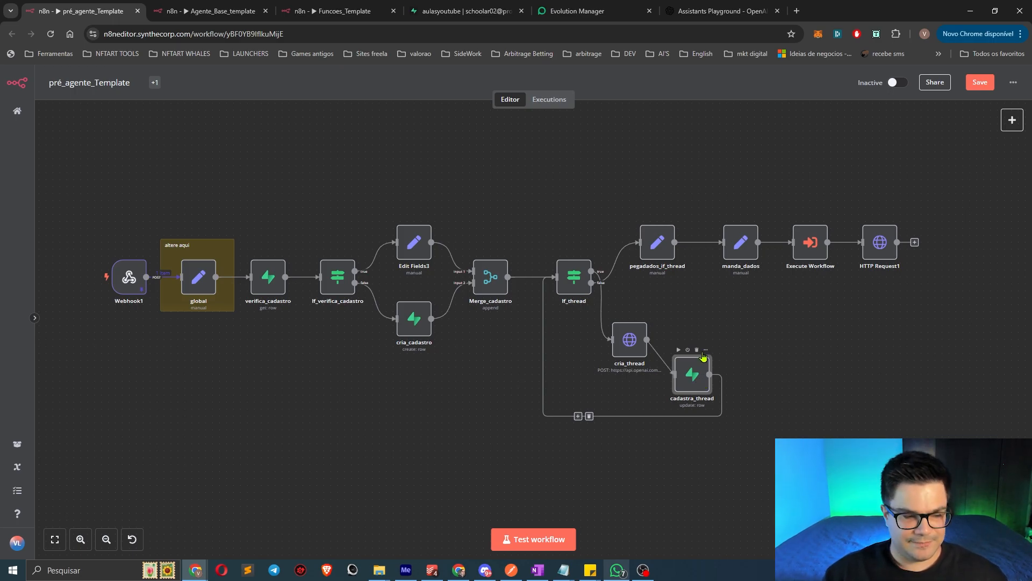
In the Funcoes_Template workflow, remove the connection to the retorna_valores2 node and delete that node.
click(314, 16)
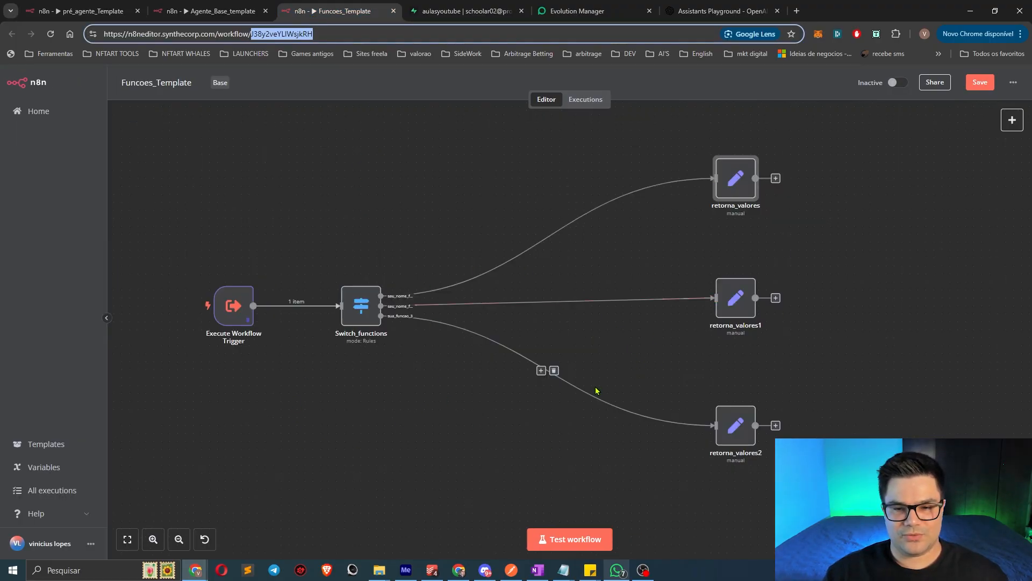
click(554, 372)
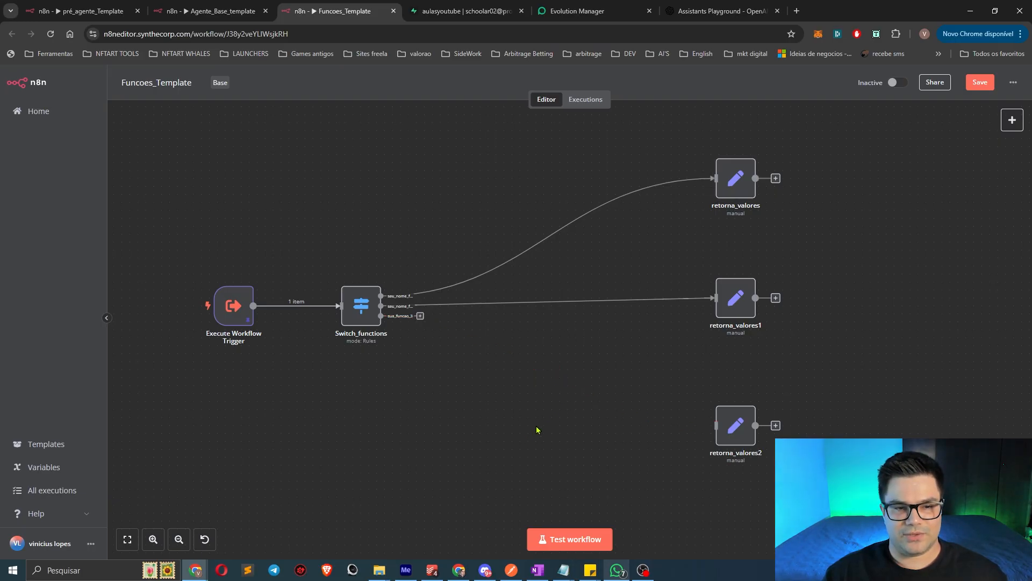
click(741, 398)
Move retorna_valores1 down into the freed space, align retorna_valores above it and save the workflow.
drag(719, 313, 727, 416)
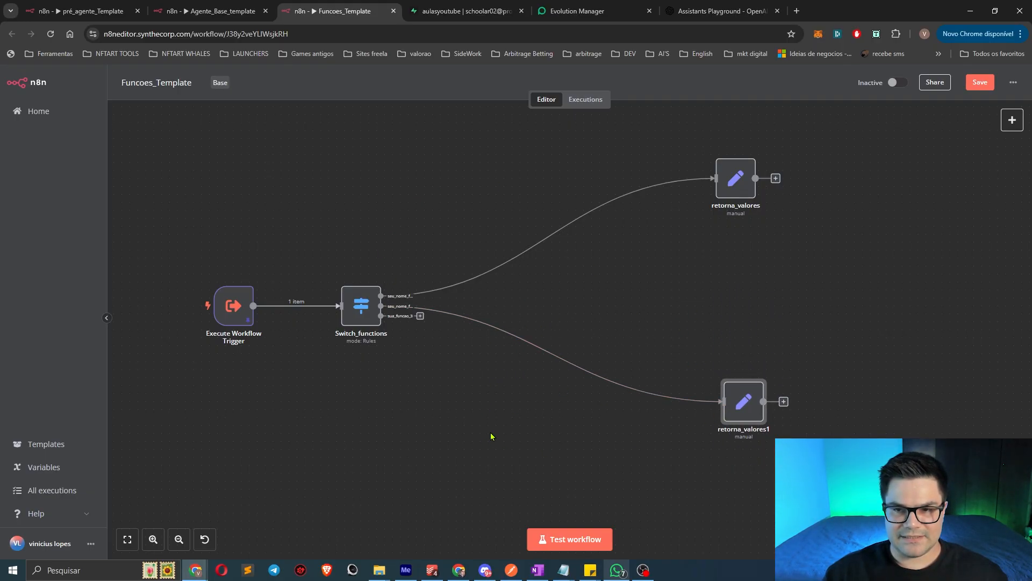
drag(734, 186, 742, 185)
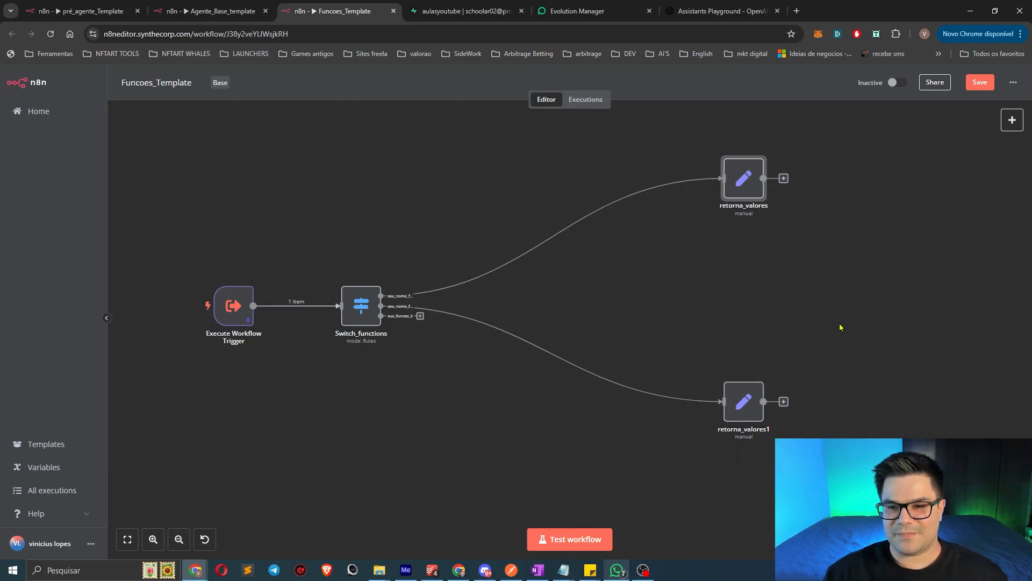
click(980, 81)
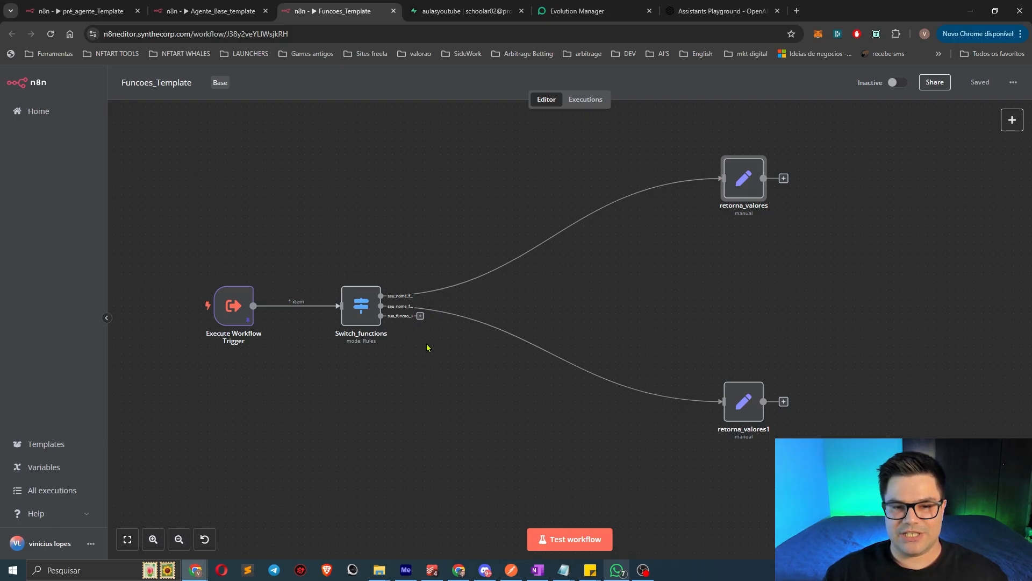
Delete the sua_funcao_3 routing rule from the Switch_functions node and return to the canvas.
double_click(360, 304)
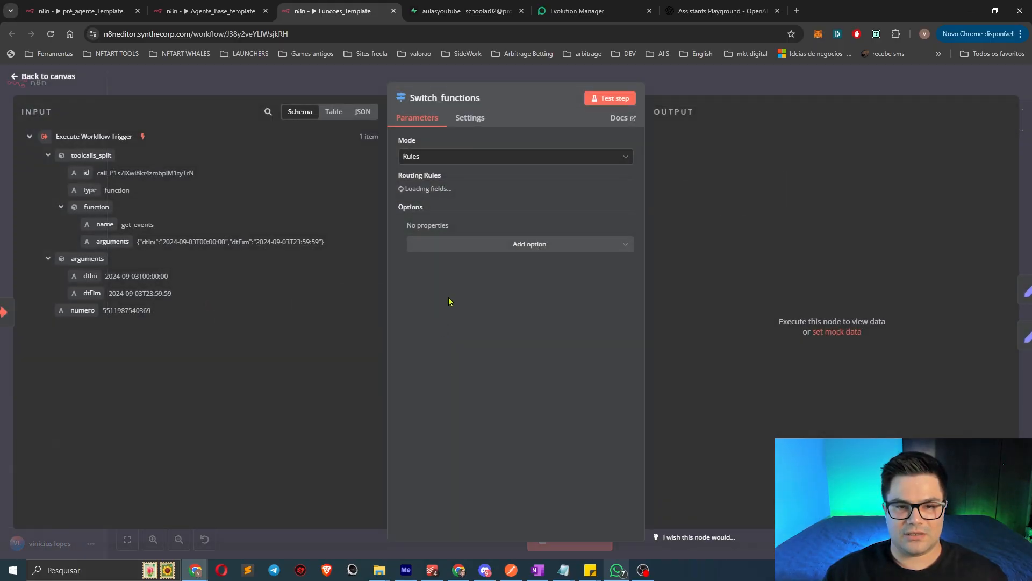
scroll(406, 414, down, 1)
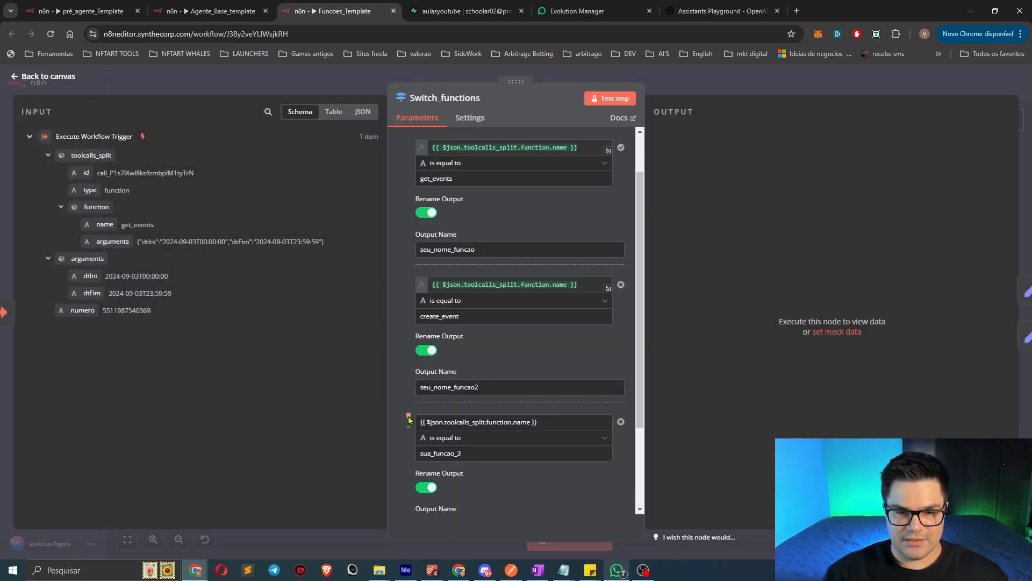
click(408, 418)
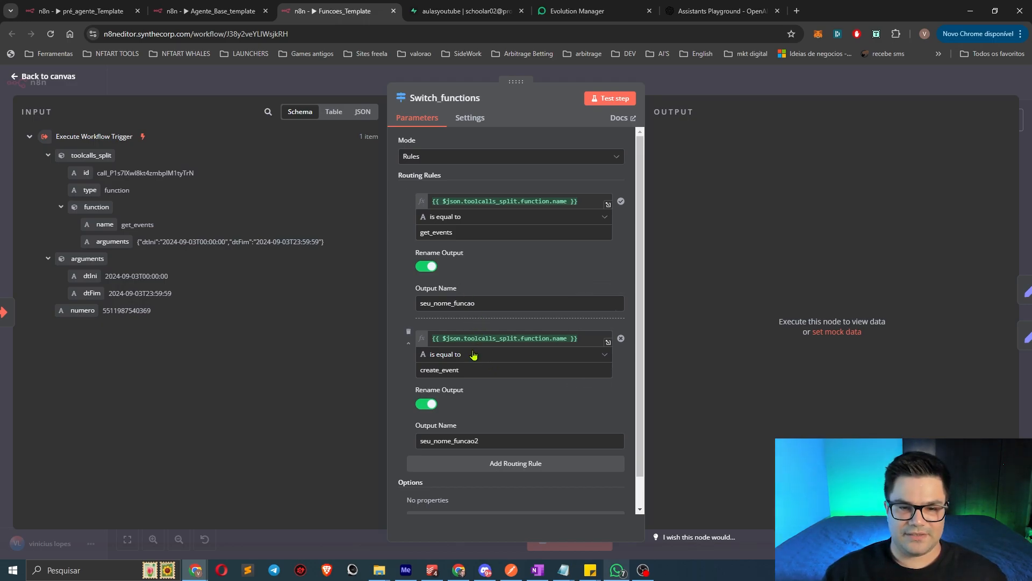
click(735, 96)
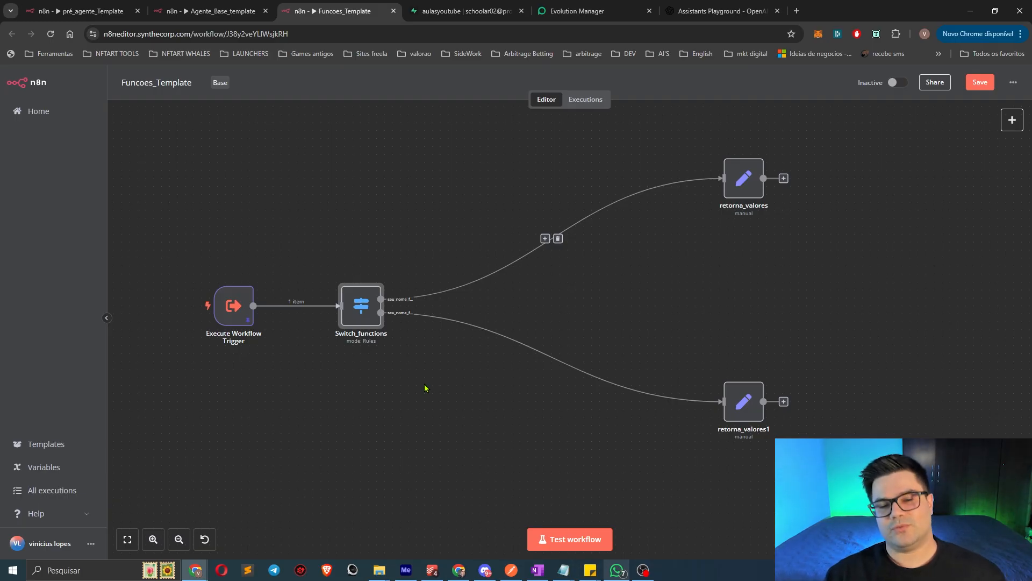
Add a third routing rule to Switch_functions with {{ $json.toolcalls_split.function.name }} as its first value.
double_click(363, 320)
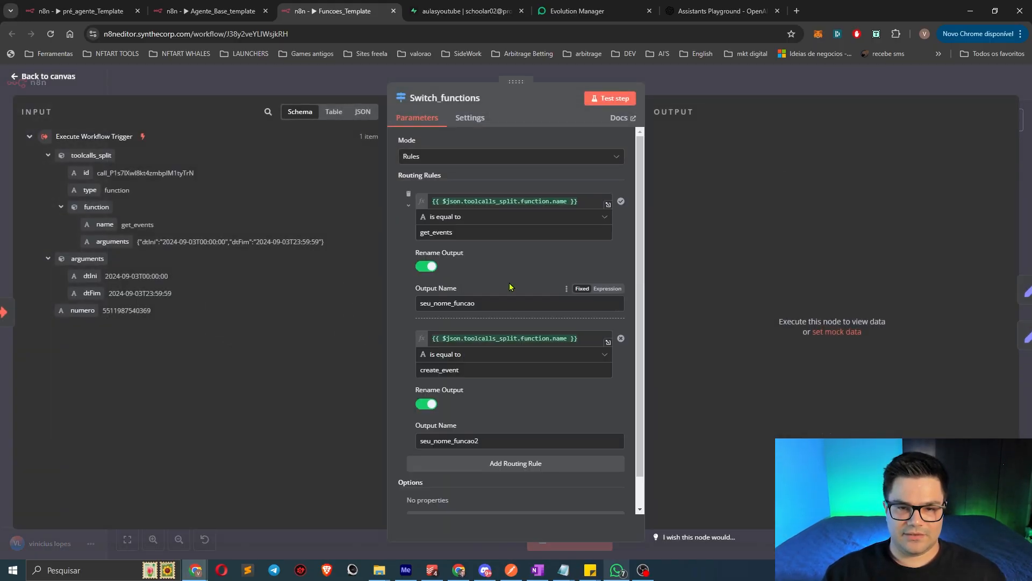
scroll(516, 430, down, 1)
click(526, 432)
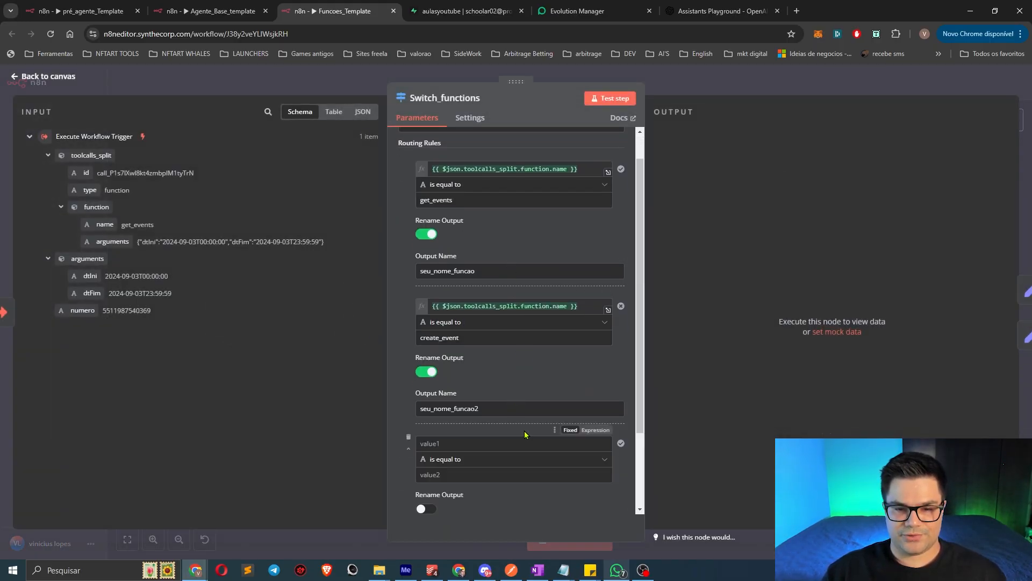
scroll(509, 380, down, 3)
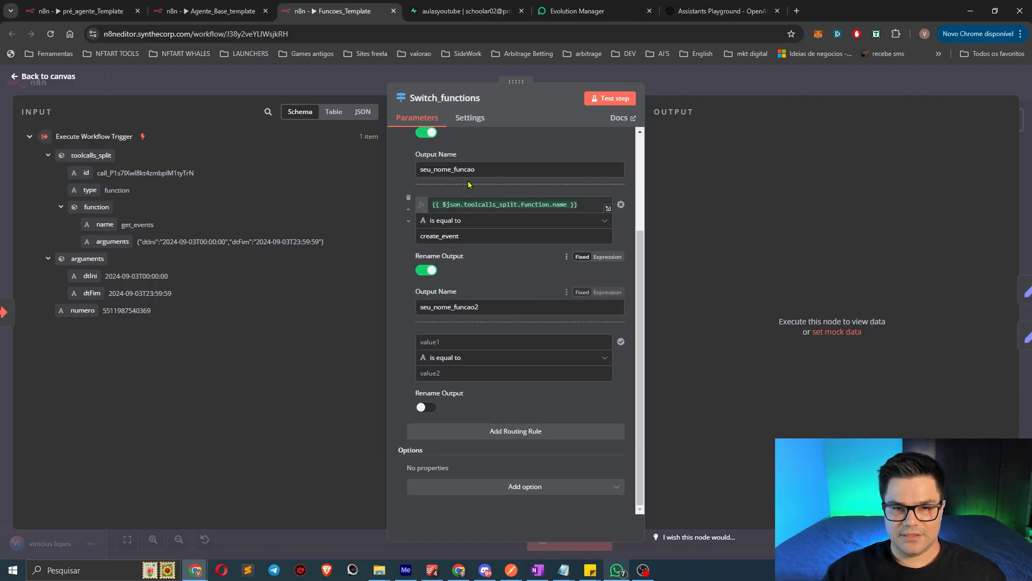
click(572, 201)
click(431, 342)
text({{ $json.toolcalls_split.function.name }})
click(474, 373)
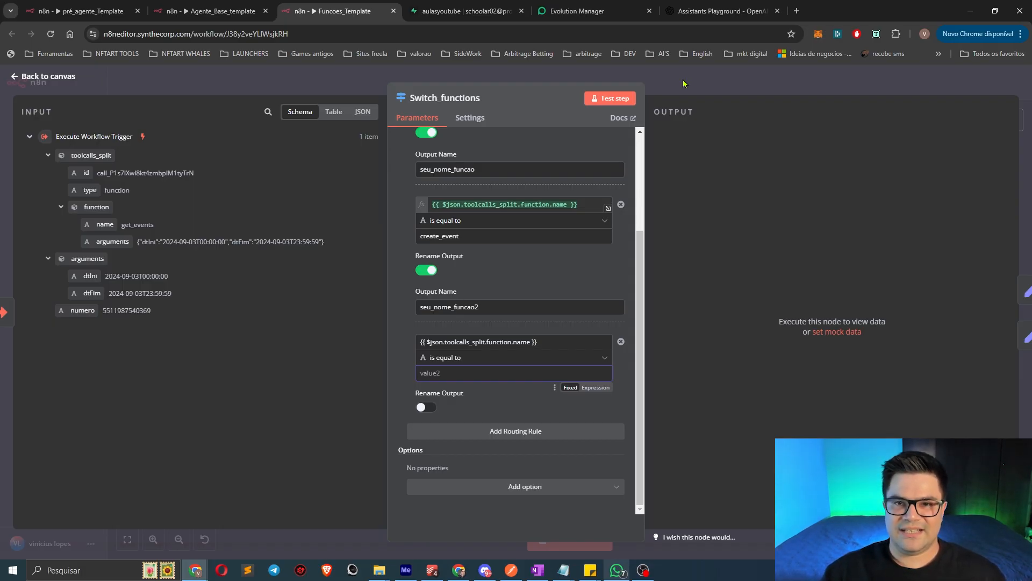
Check the functions of the GoogleAgenda assistant in the OpenAI Playground, and return to the Funcoes_Template canvas.
click(715, 12)
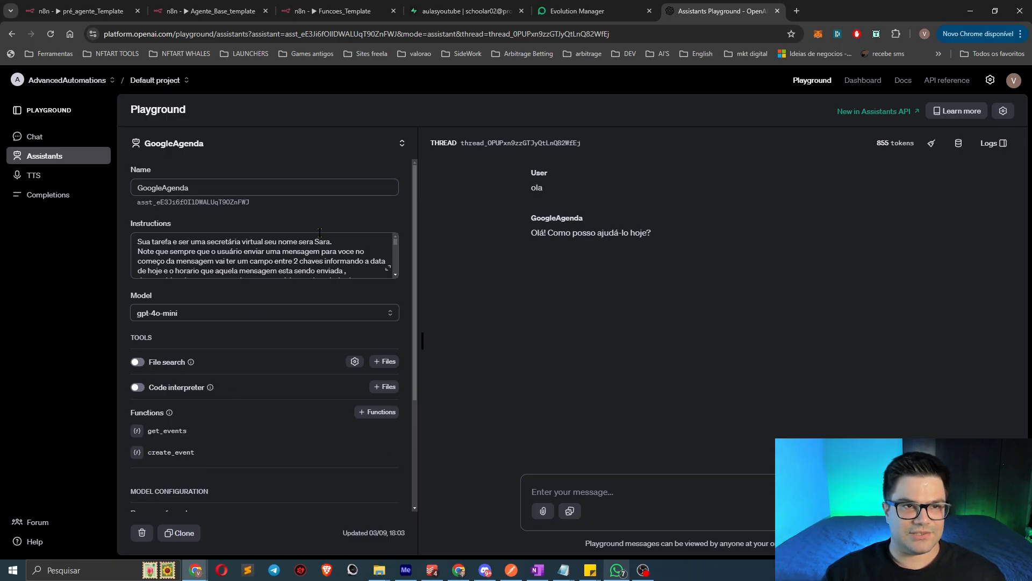
click(326, 10)
click(687, 99)
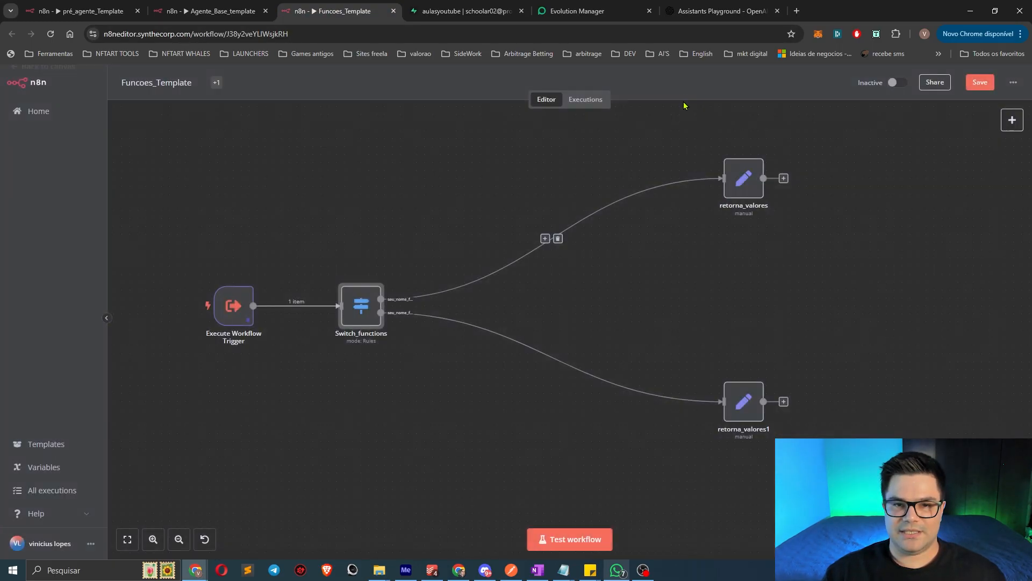
Review the Switch_functions routing rules, comparing the function name expression with the get_events and create_event values.
double_click(362, 305)
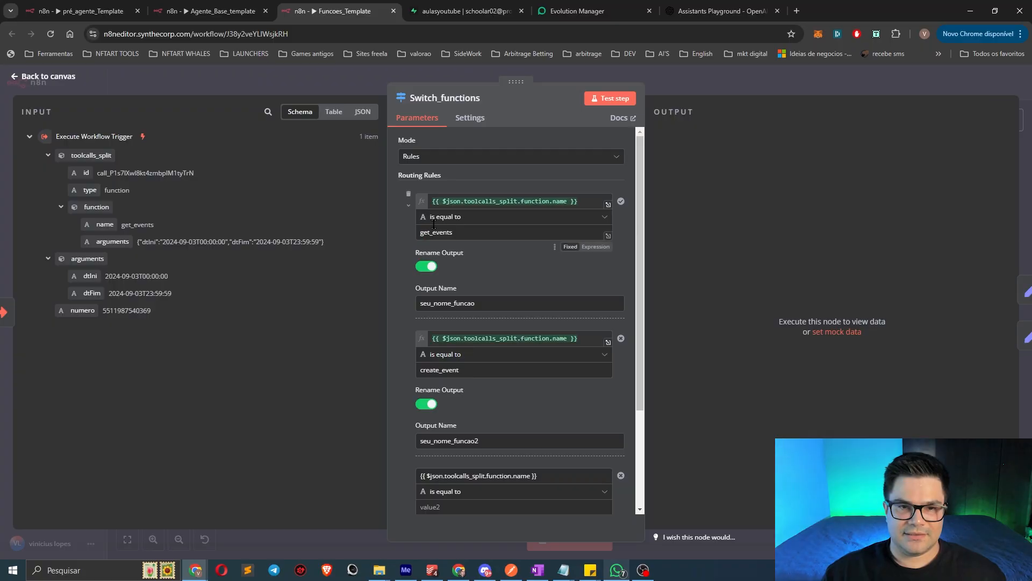
click(438, 200)
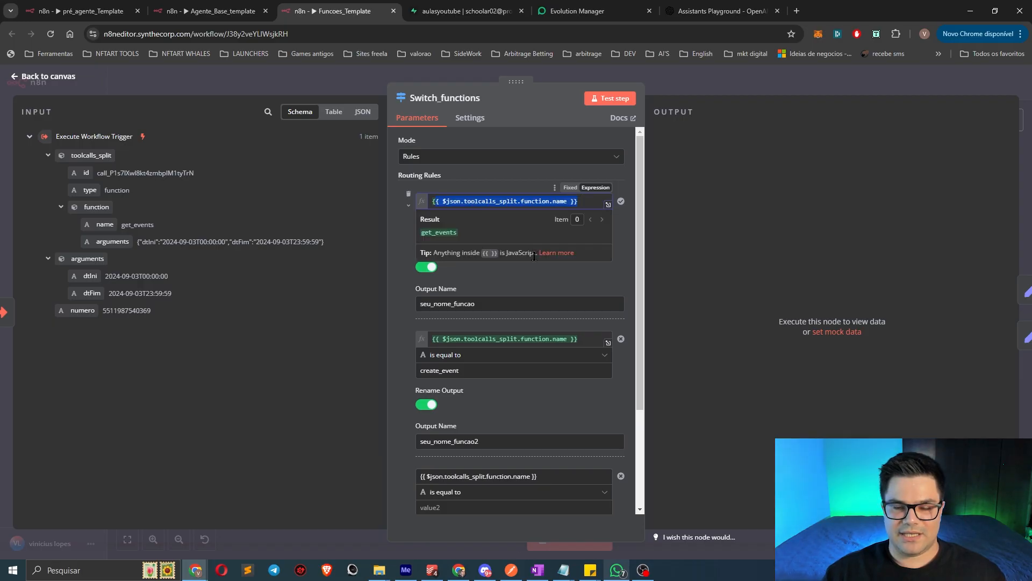
click(626, 231)
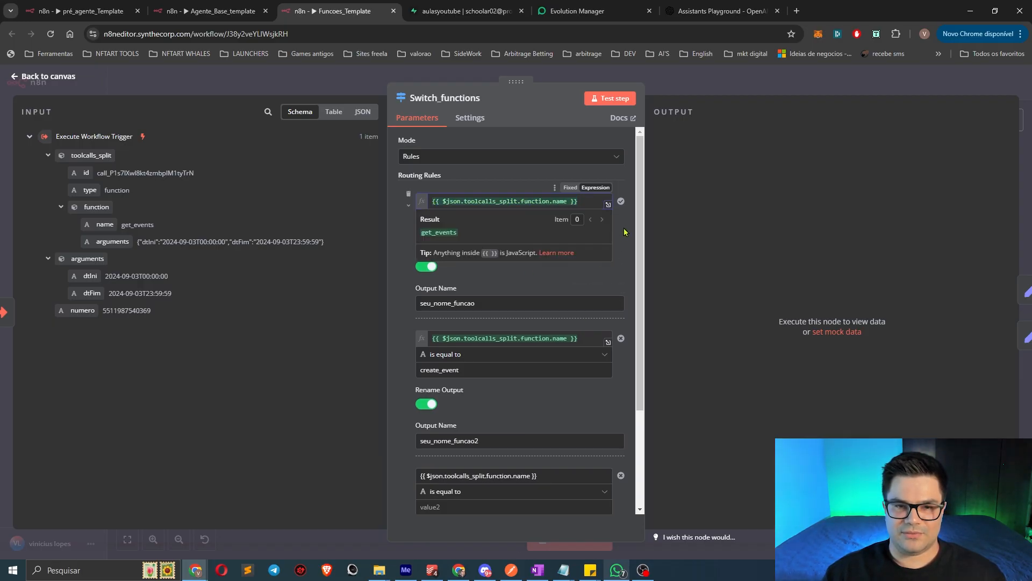
drag(465, 233, 365, 233)
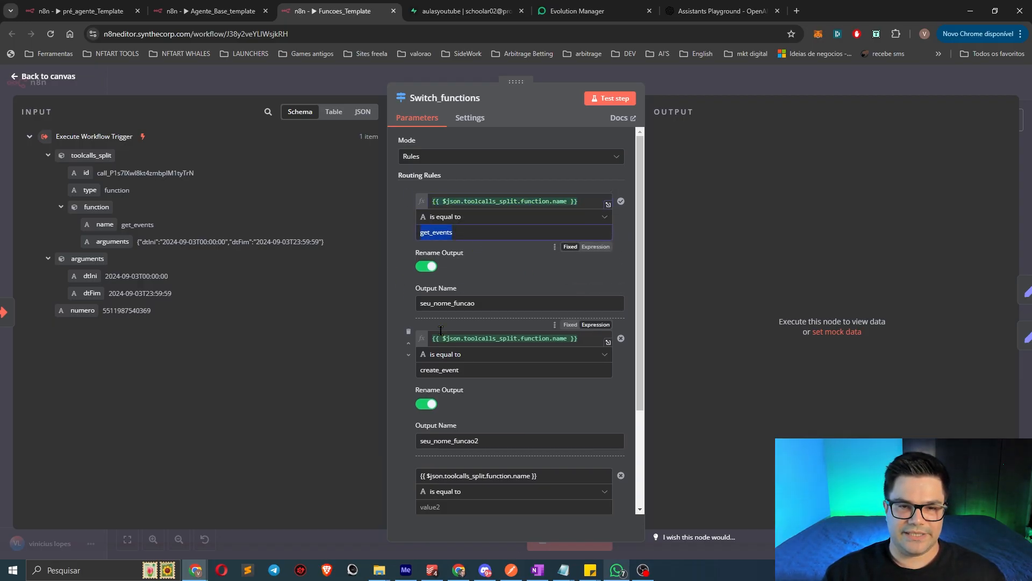
drag(578, 338, 422, 339)
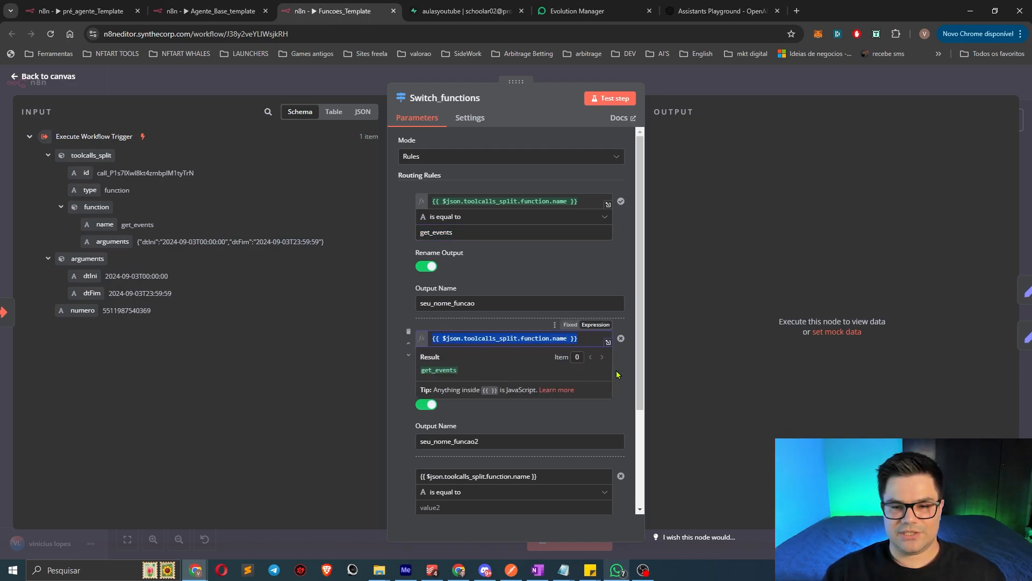
click(618, 375)
drag(478, 370, 382, 371)
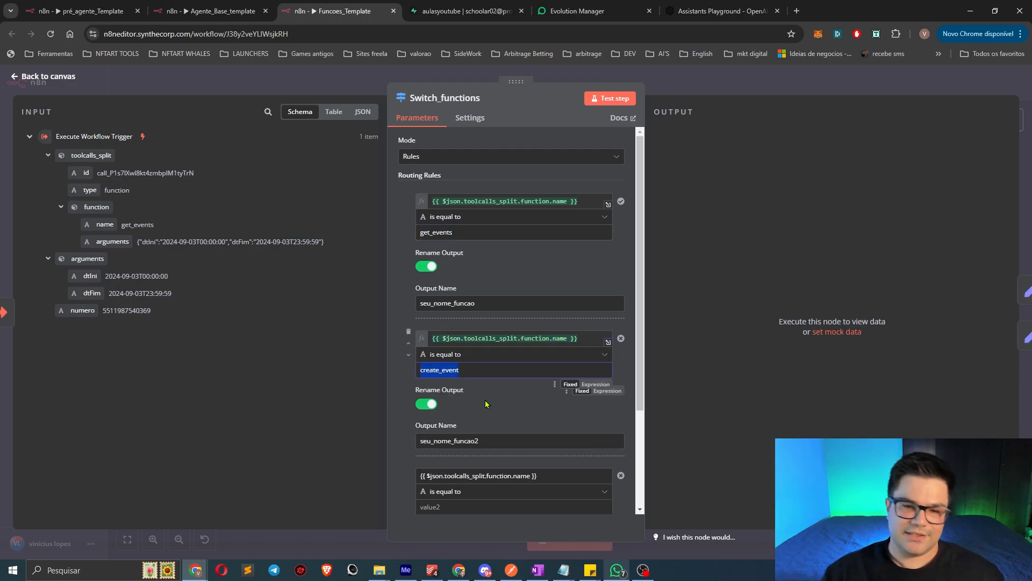
scroll(485, 407, down, 2)
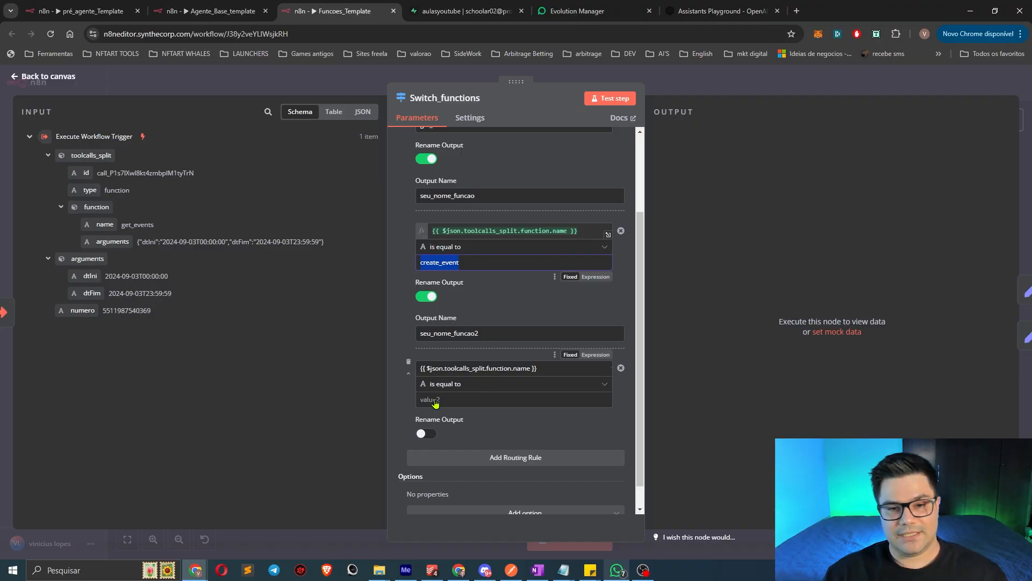
scroll(440, 388, up, 2)
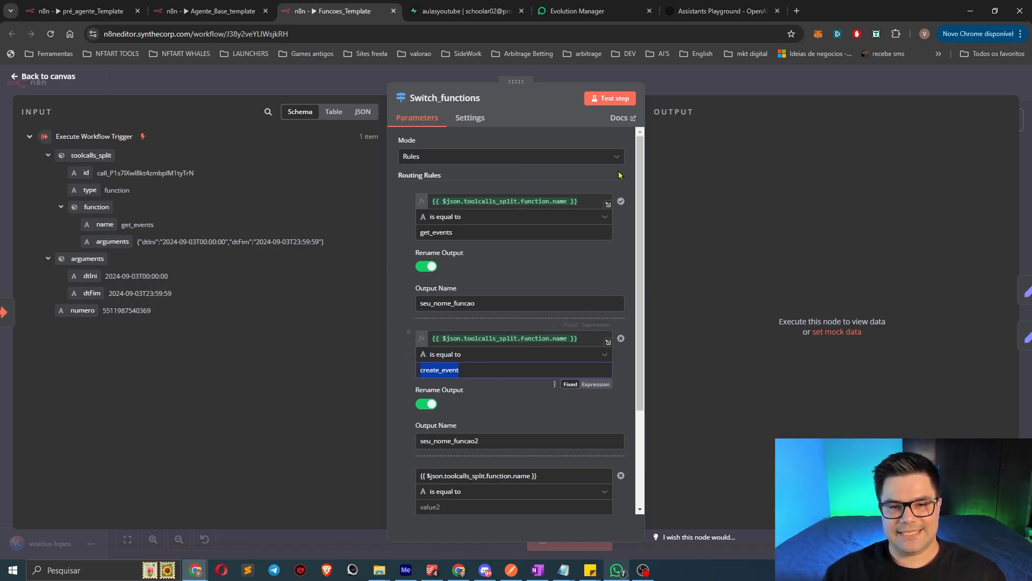
double_click(426, 235)
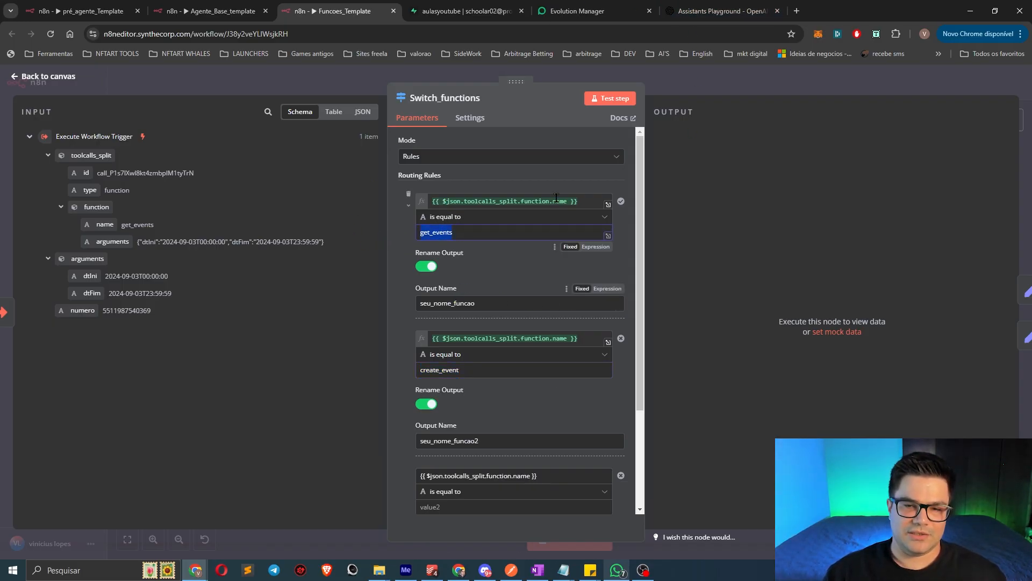
Switch the first value of the third routing rule from fixed text to an expression.
scroll(529, 310, down, 1)
scroll(529, 310, down, 1)
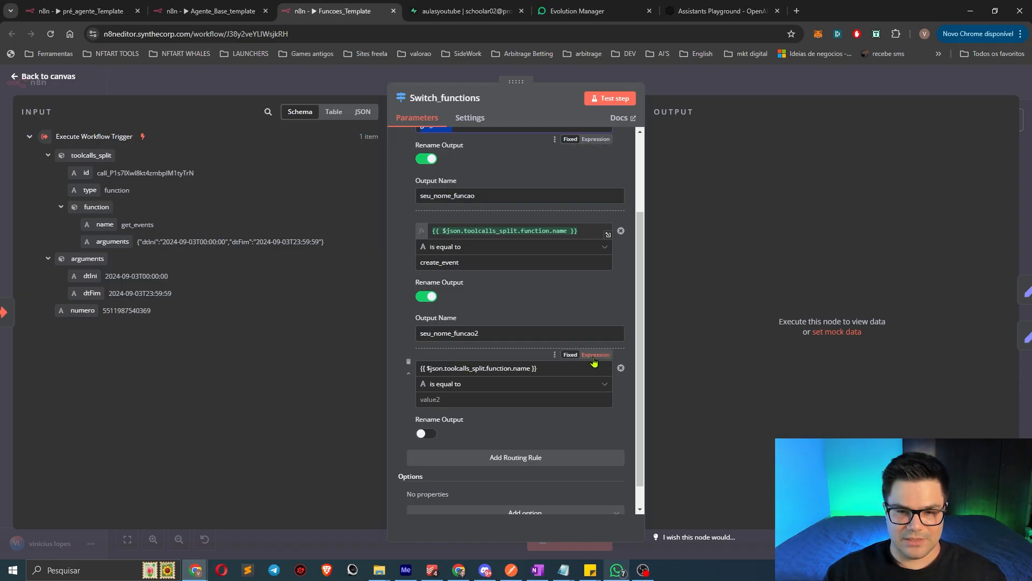
click(594, 356)
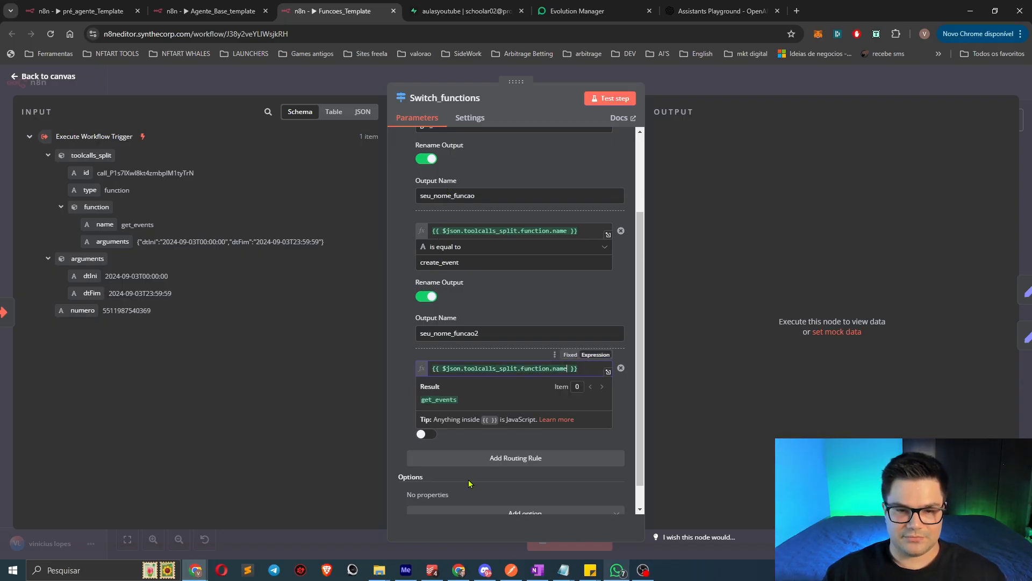
Set the comparison value of the third Switch_functions routing rule to "terceira funçao".
click(626, 399)
click(445, 399)
text(terceira funçao)
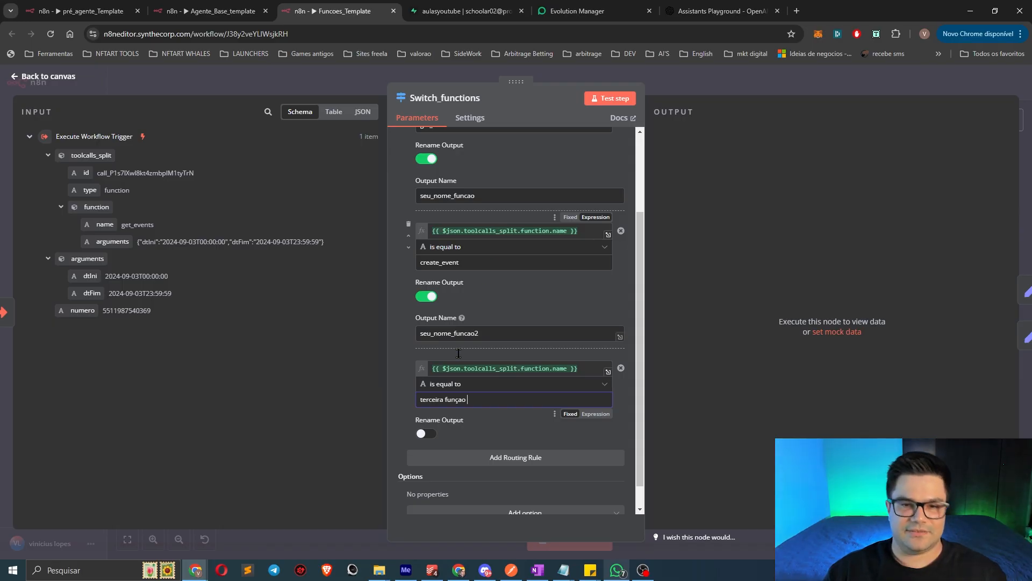
Enable output renaming for the third routing rule, name its output "terceira funçao", and return to the canvas.
click(429, 437)
triple_click(443, 398)
key(ctrl+c)
click(520, 470)
key(ctrl+v)
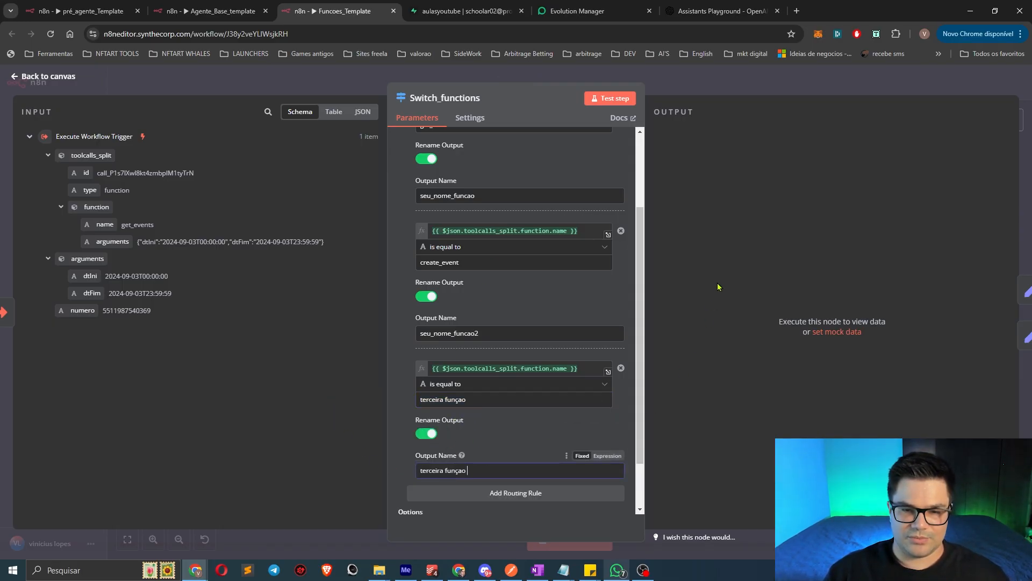
click(699, 55)
click(654, 77)
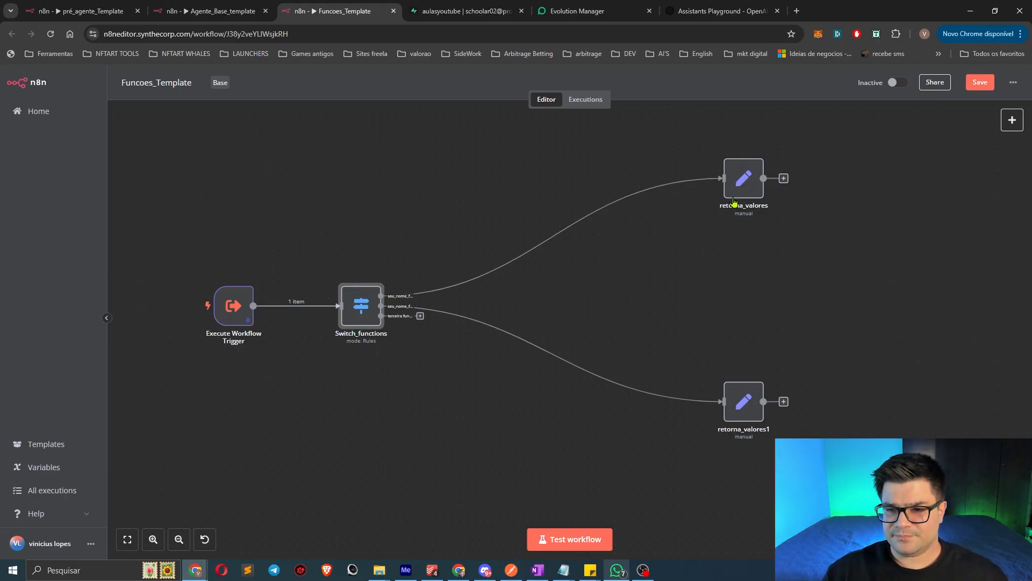
Check which fields the retorna_valores node sets, and return to the canvas.
click(742, 178)
key(Return)
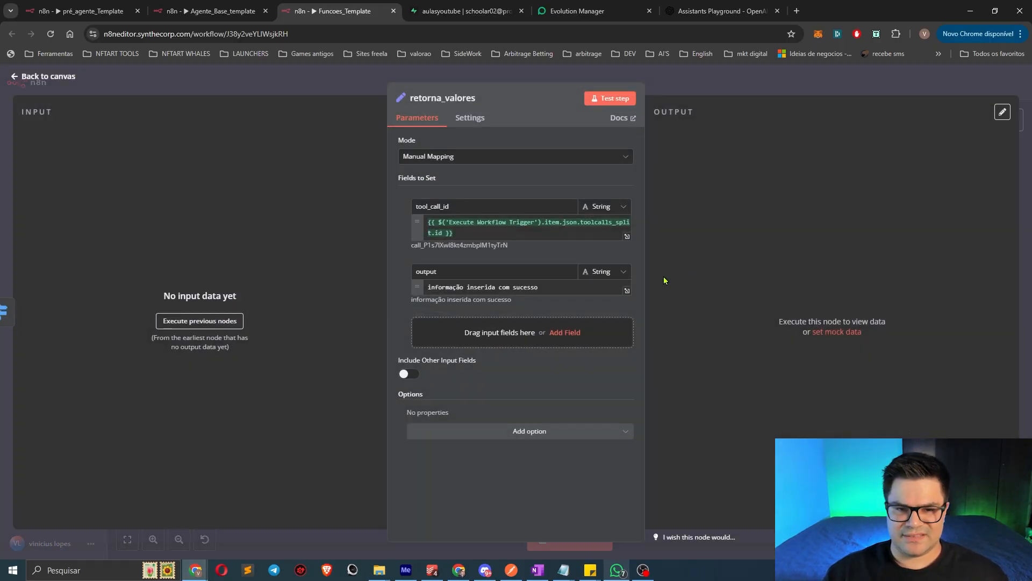
key(Escape)
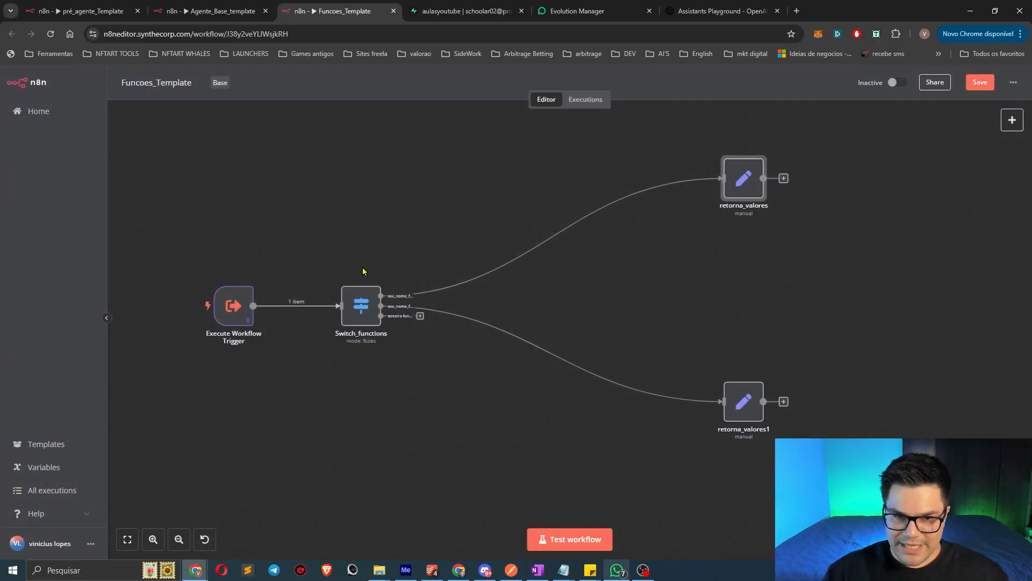
Add an enlarged sticky note over the branch between Switch_functions and retorna_valores, and place a copy over the retorna_valores1 branch.
mouse_move(398, 297)
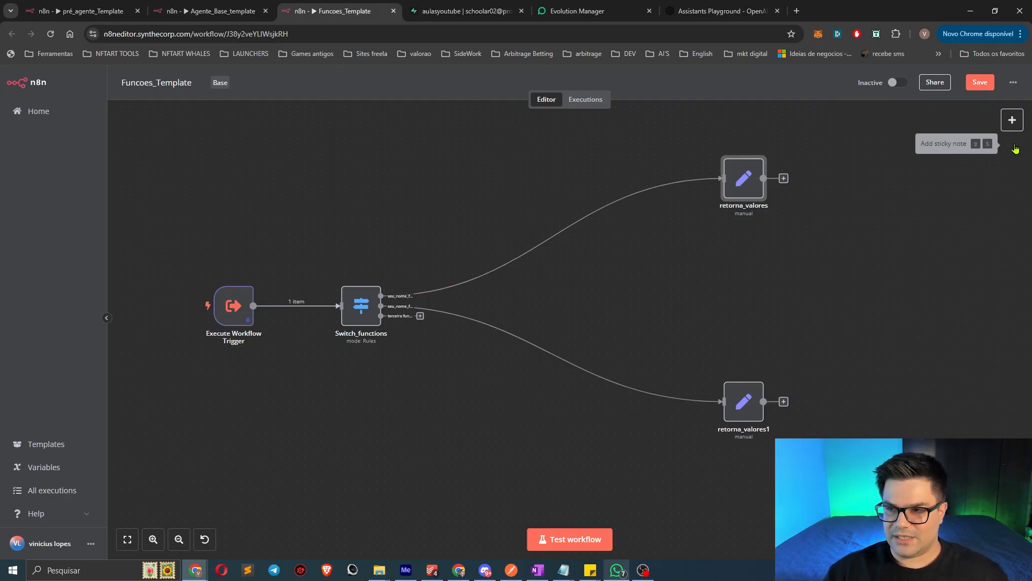
click(1012, 145)
drag(597, 340, 728, 276)
drag(653, 243, 651, 139)
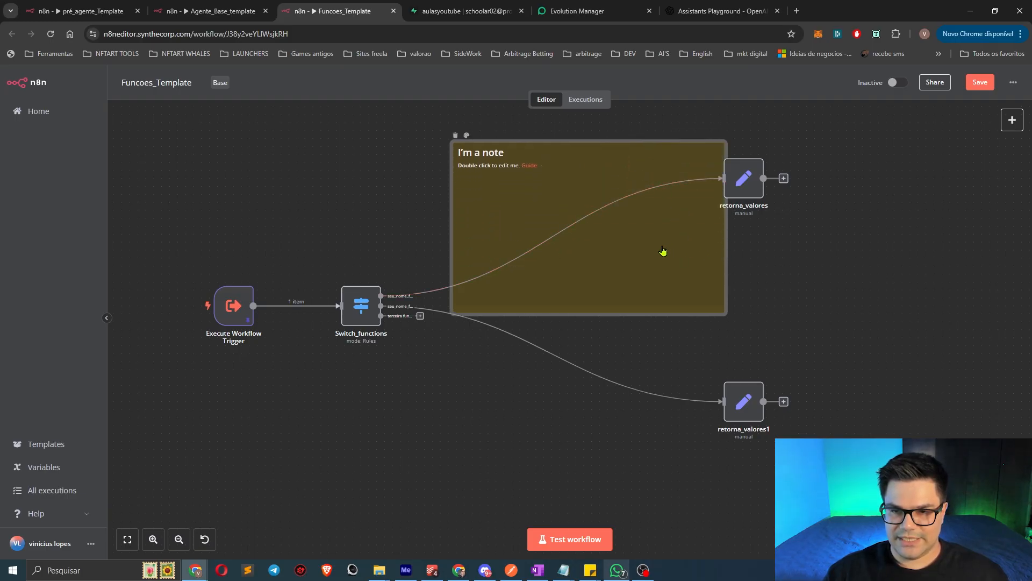
drag(669, 253, 638, 244)
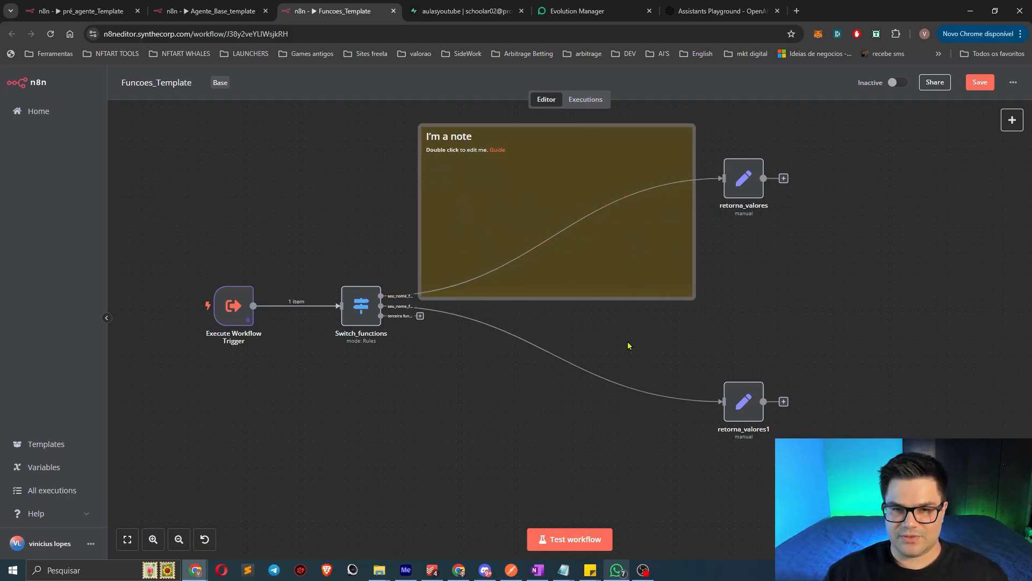
key(ctrl+v)
drag(618, 457, 613, 404)
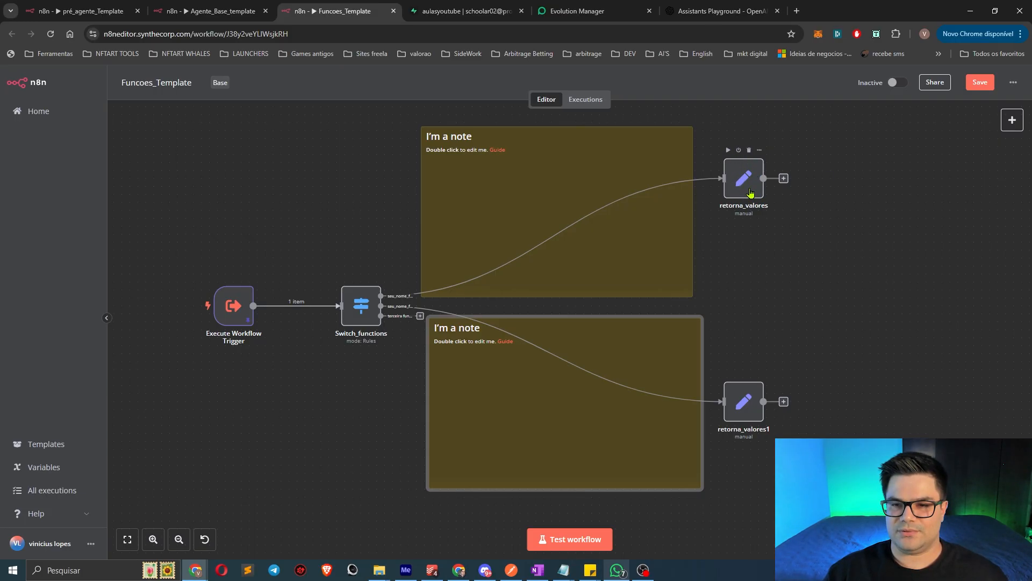
Examine the output field text in the retorna_valores node, leaving it as is, and return to the canvas.
double_click(756, 193)
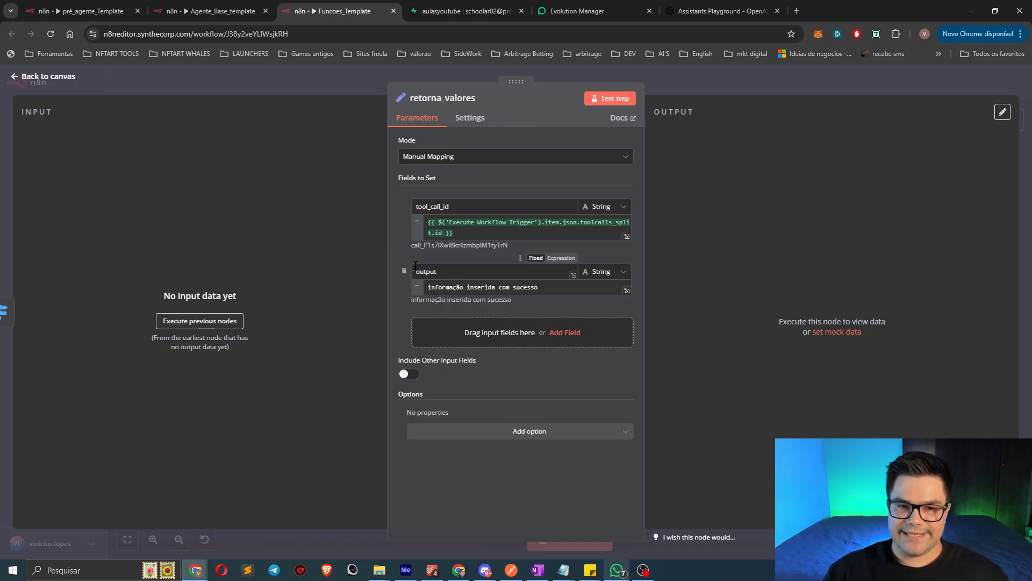
triple_click(564, 292)
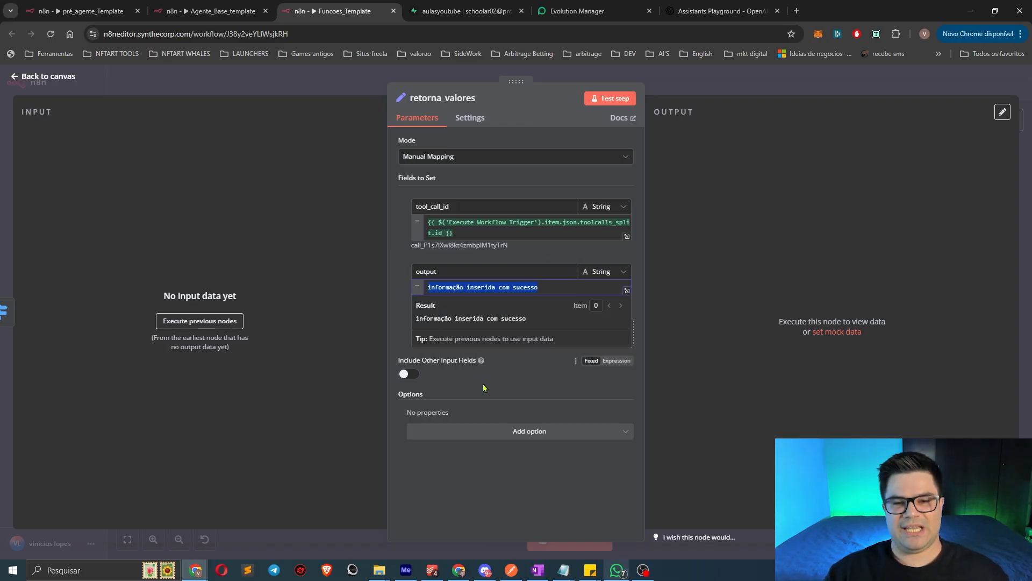
click(725, 271)
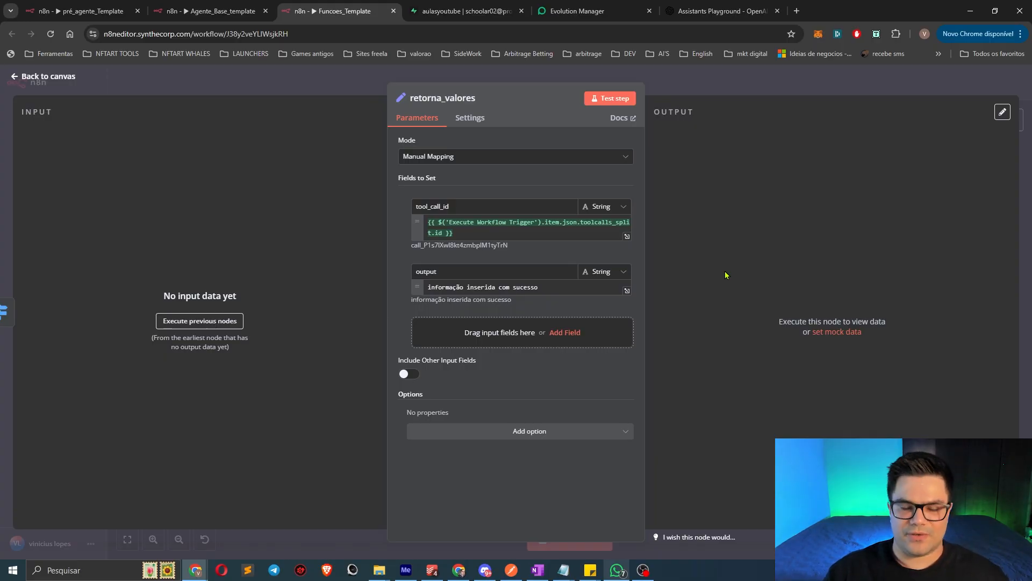
click(544, 290)
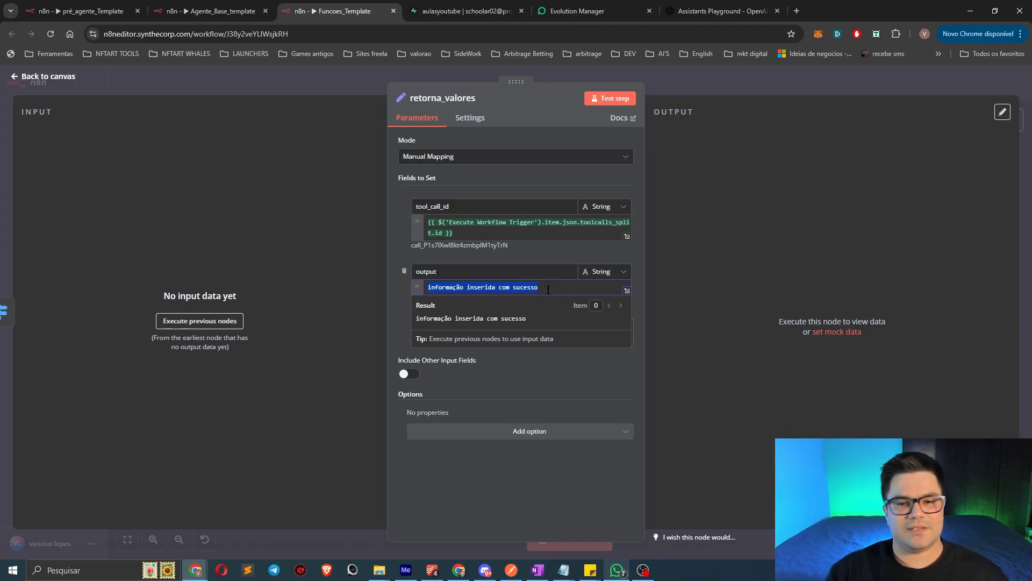
click(666, 263)
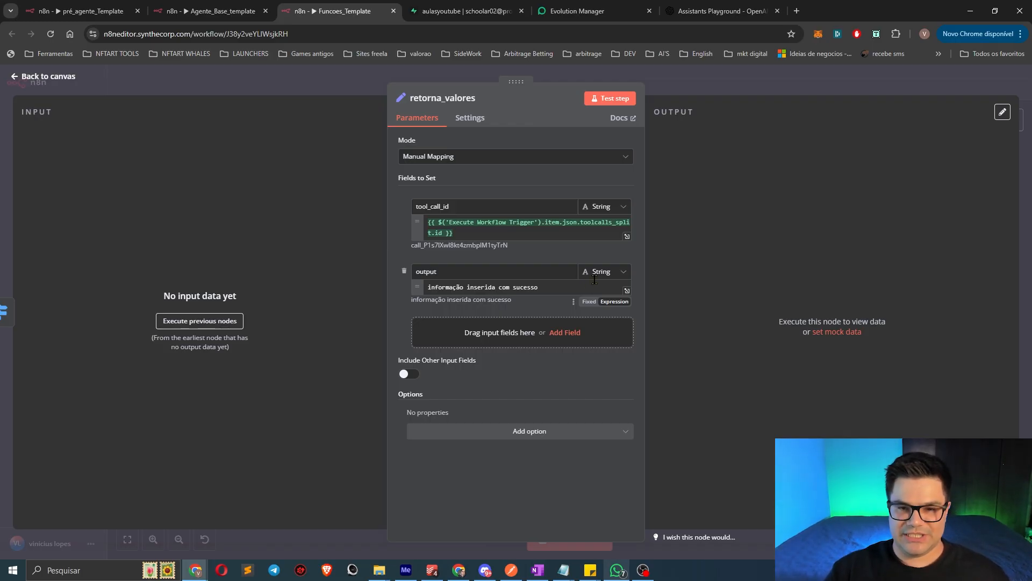
triple_click(559, 288)
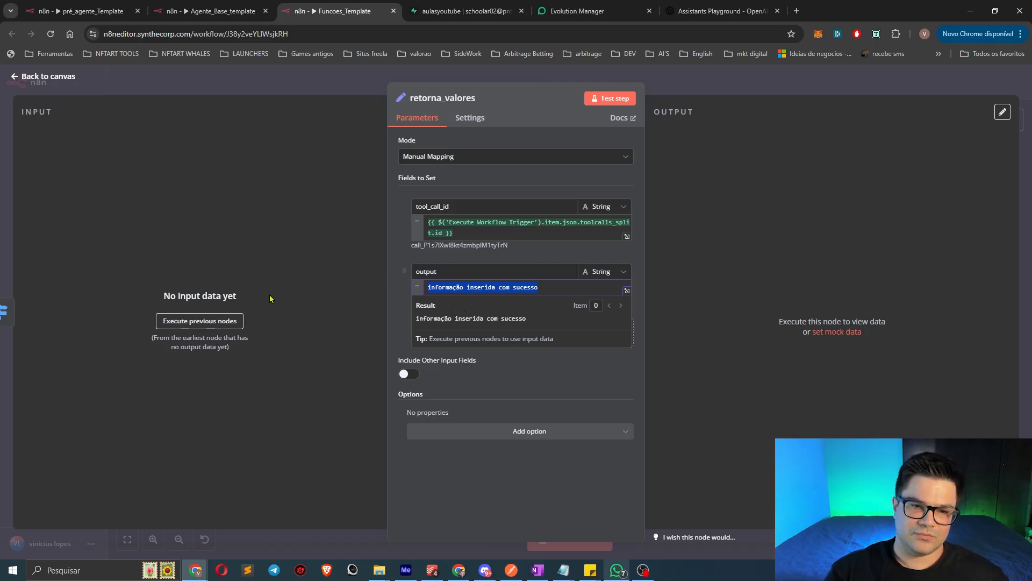
click(700, 230)
click(699, 91)
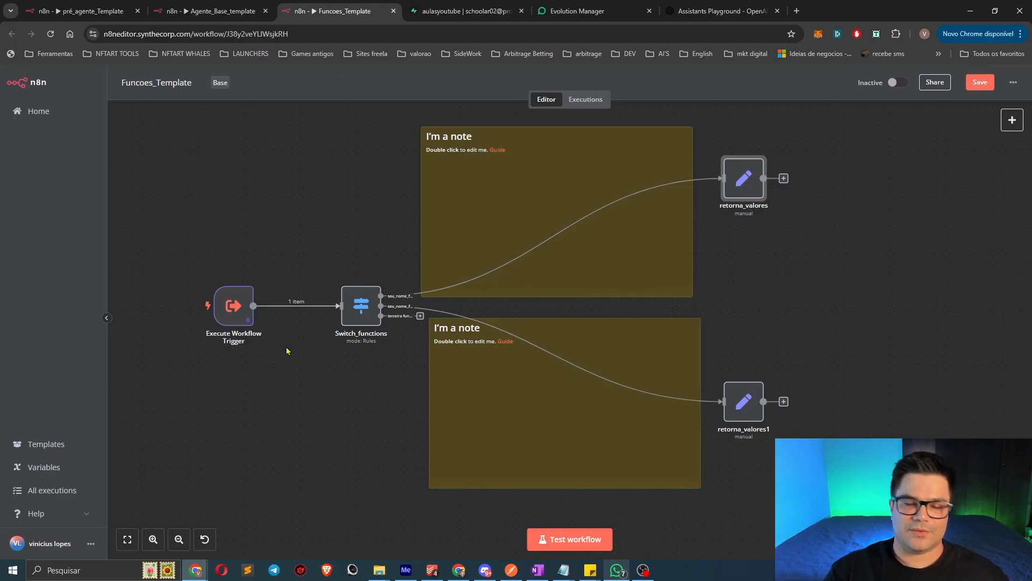
Examine the Execute Workflow Trigger's pinned data as JSON, covering the dtIni, dtFim and numero entries, and return to the canvas.
double_click(233, 305)
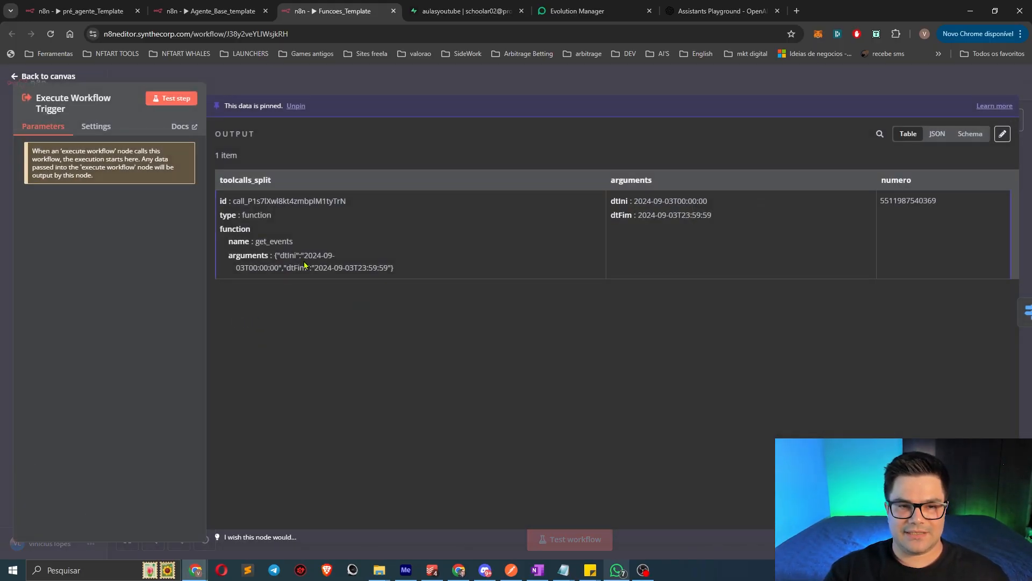
click(937, 133)
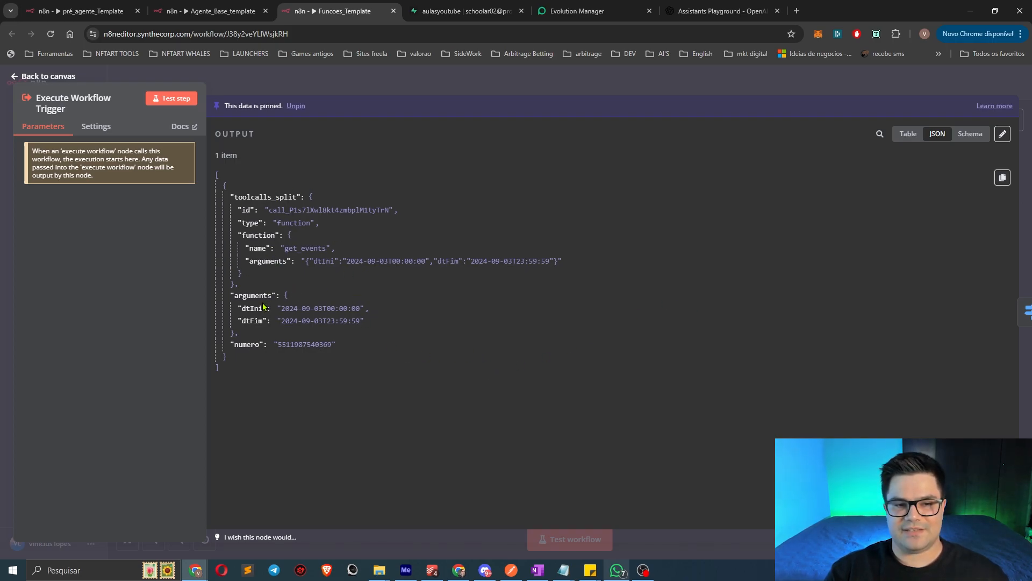
double_click(243, 305)
double_click(250, 320)
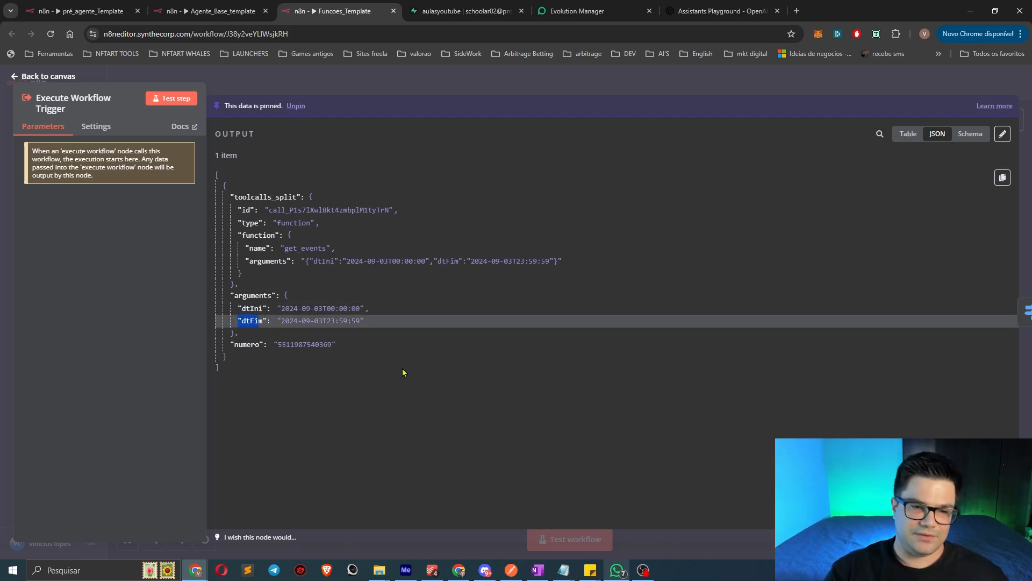
double_click(244, 344)
drag(318, 342, 340, 346)
click(535, 351)
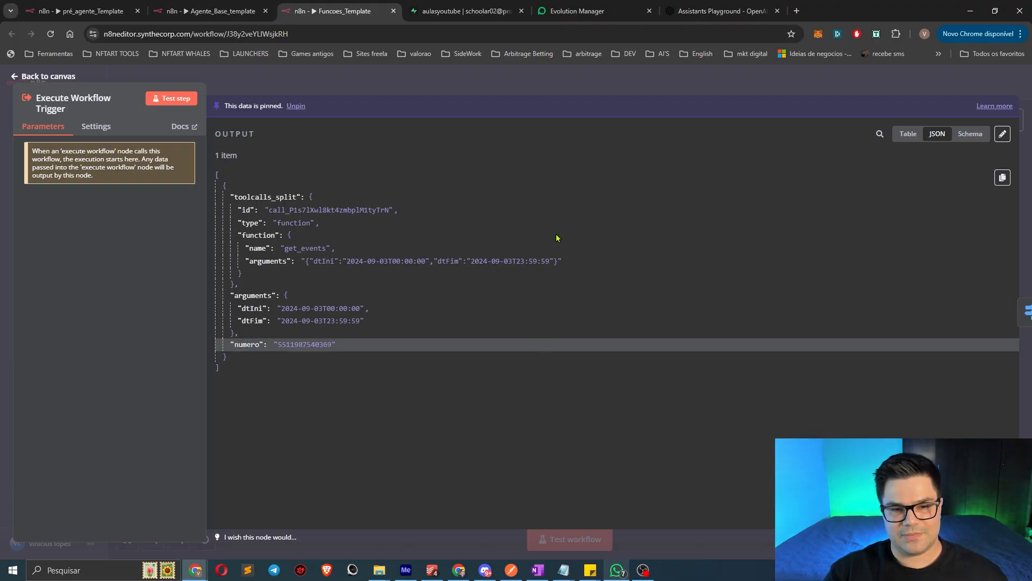
click(630, 84)
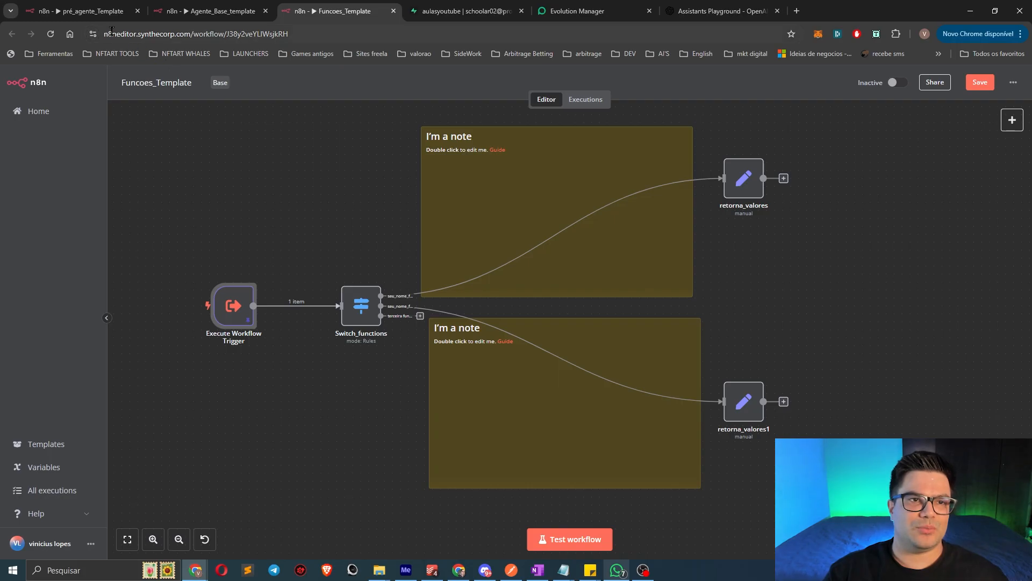
Point out the global node and its "altere aqui" note in pré_agente_Template, and return to Funcoes_Template.
click(99, 16)
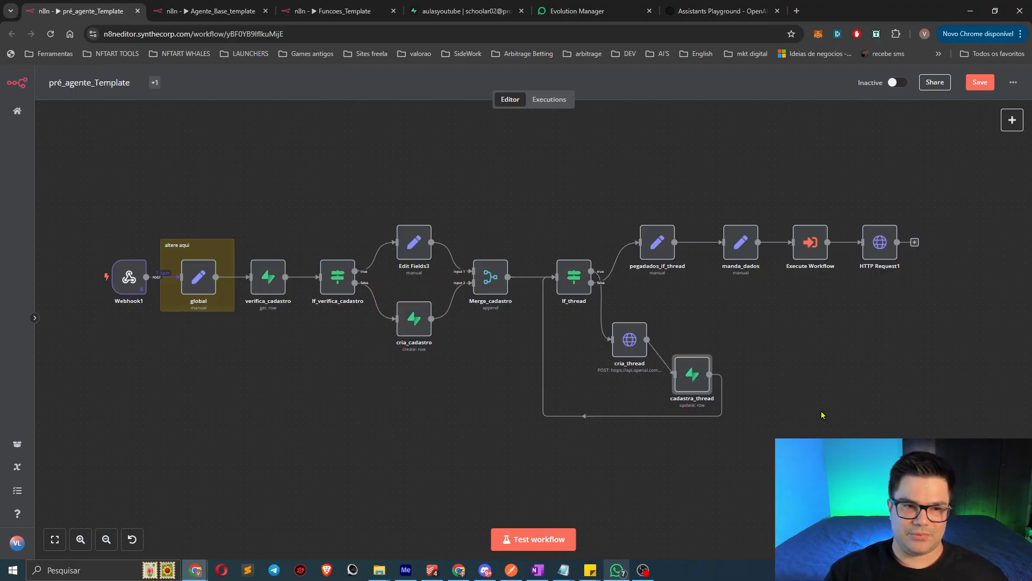
drag(147, 354, 229, 215)
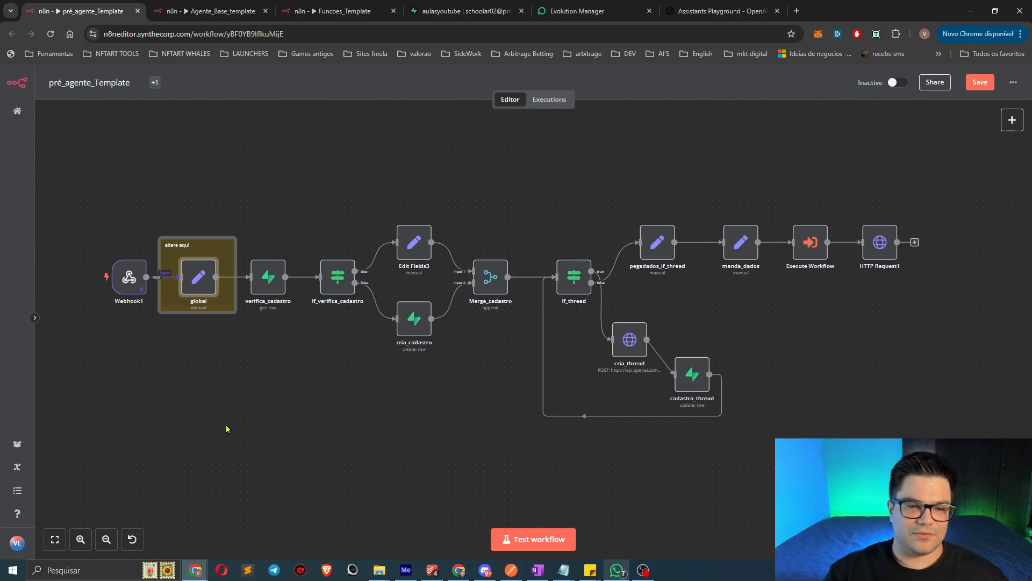
click(332, 11)
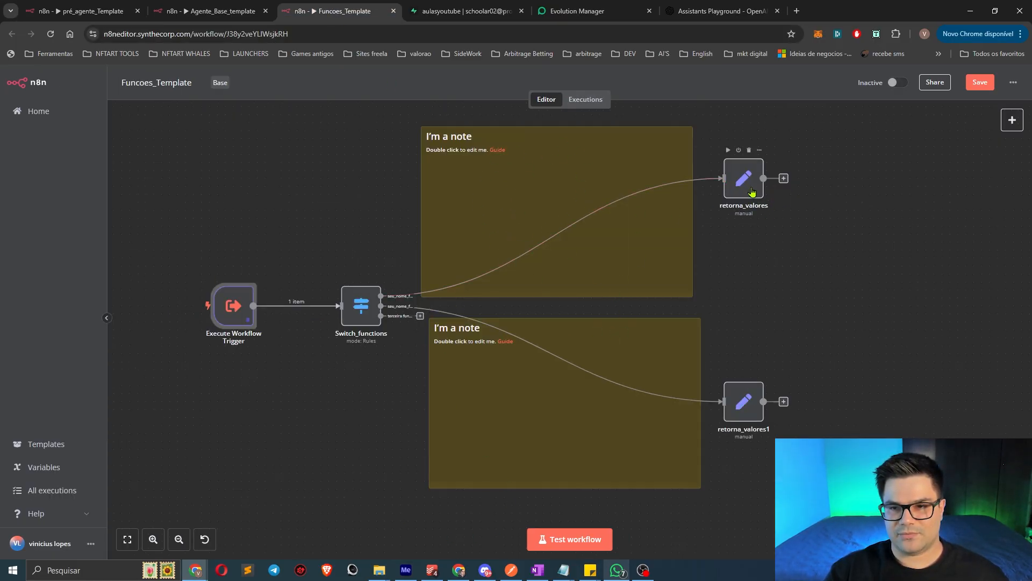
Review the three routing rules and output names in Switch_functions, and close the node.
double_click(361, 312)
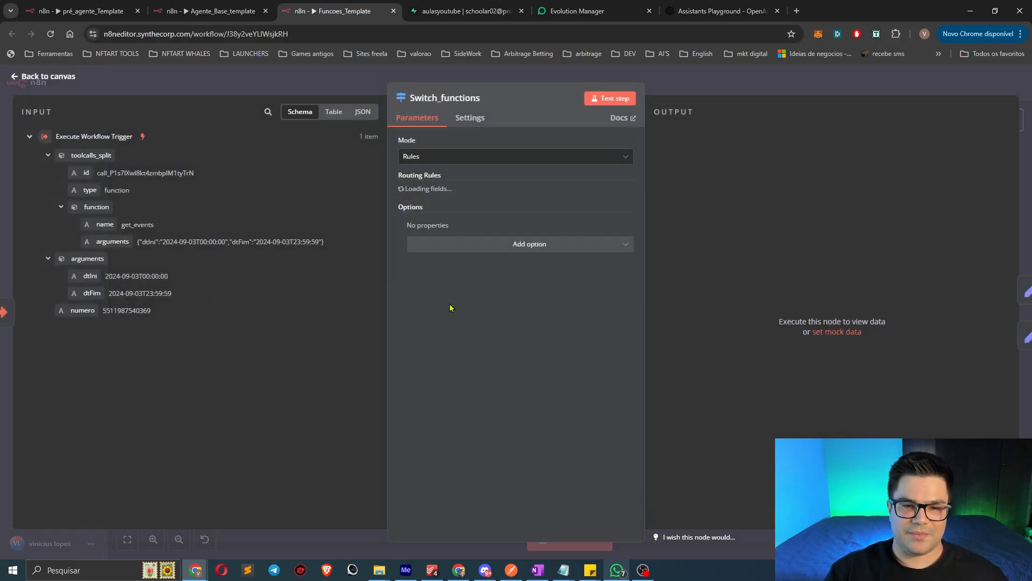
scroll(463, 344, down, 2)
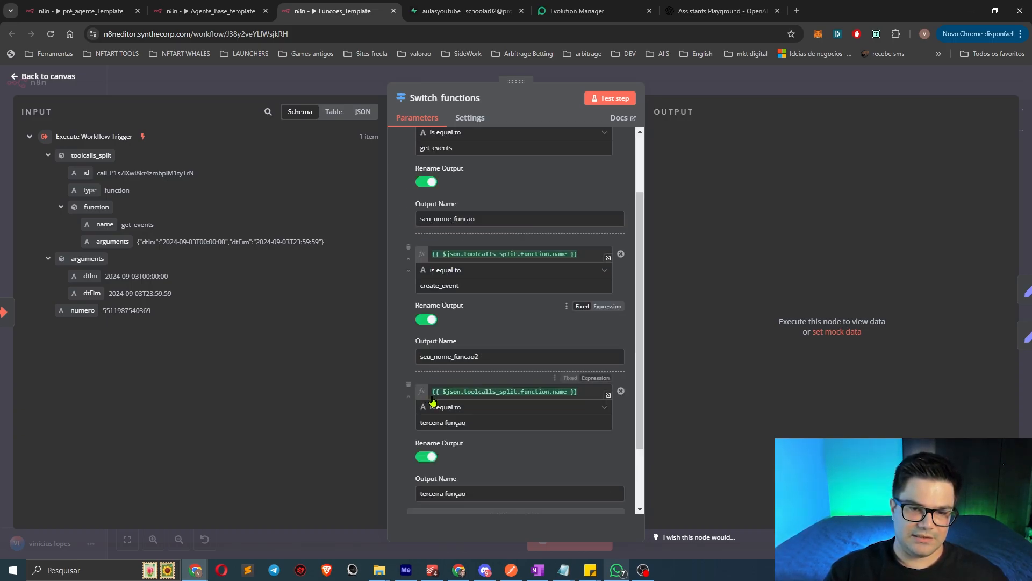
click(721, 88)
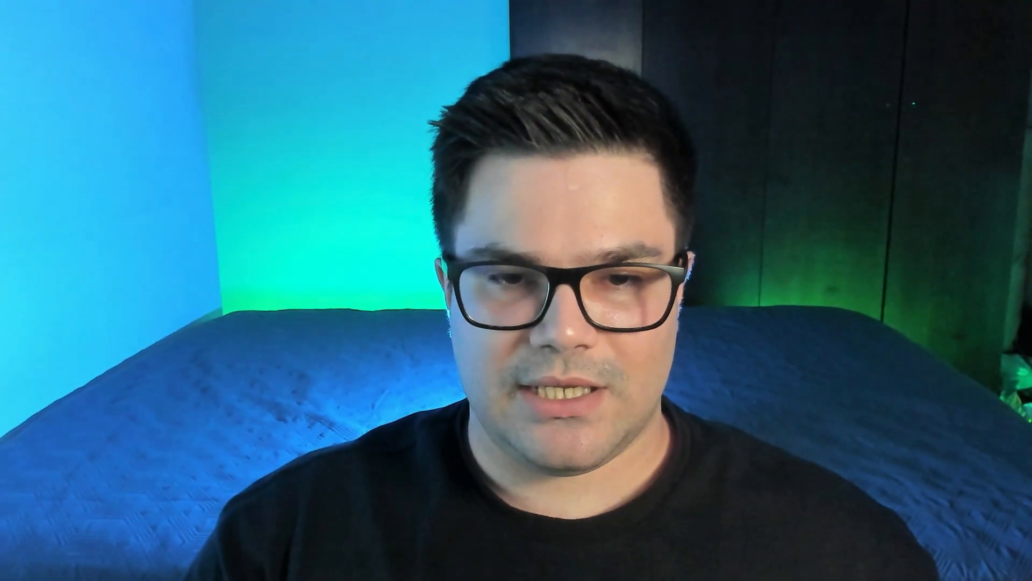